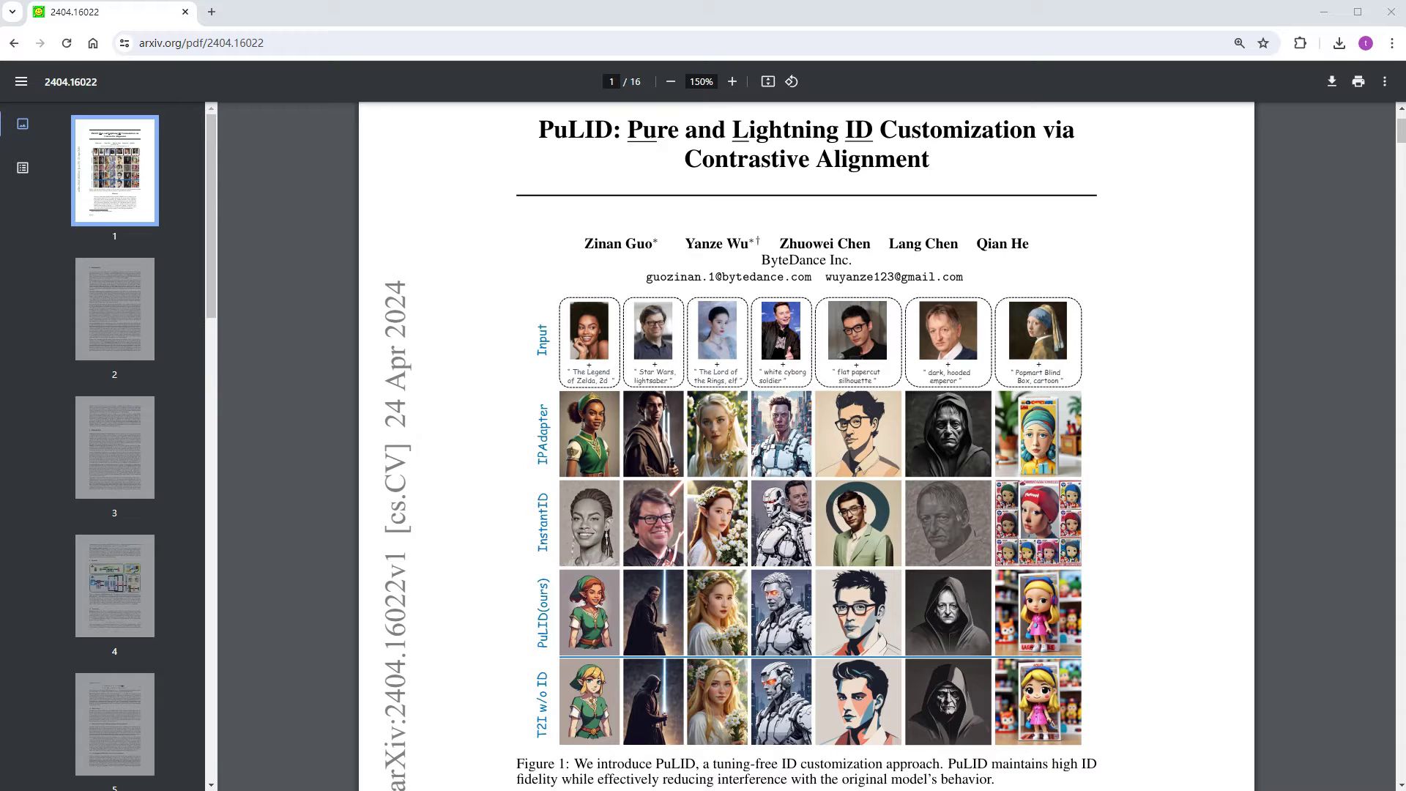
Read the PuLID paper's page-4 Methods figure and page-8 comparisons, then go to the PuLID_ComfyUI GitHub tab
left_click_drag(1401, 132, 1401, 258)
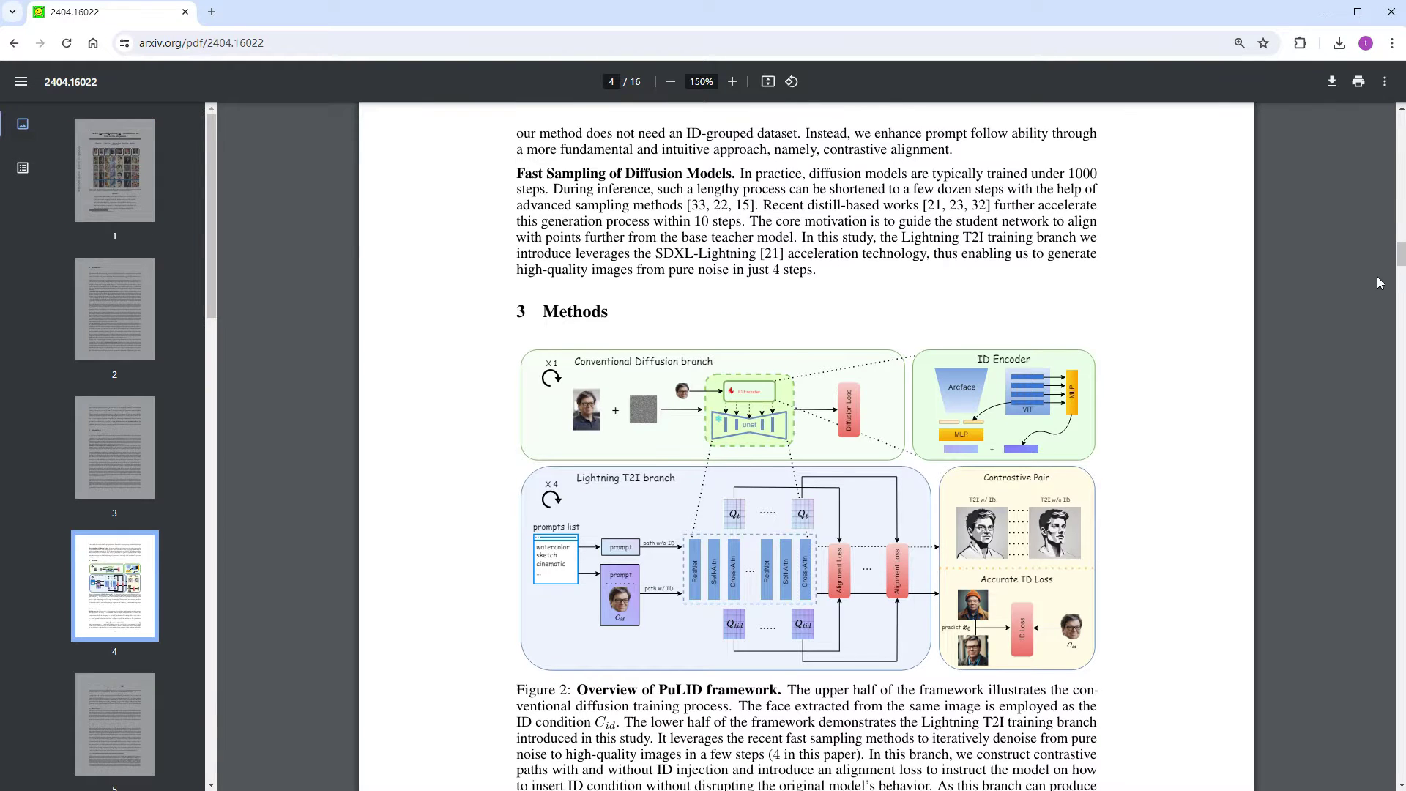
scroll(1380, 283, "down", 2)
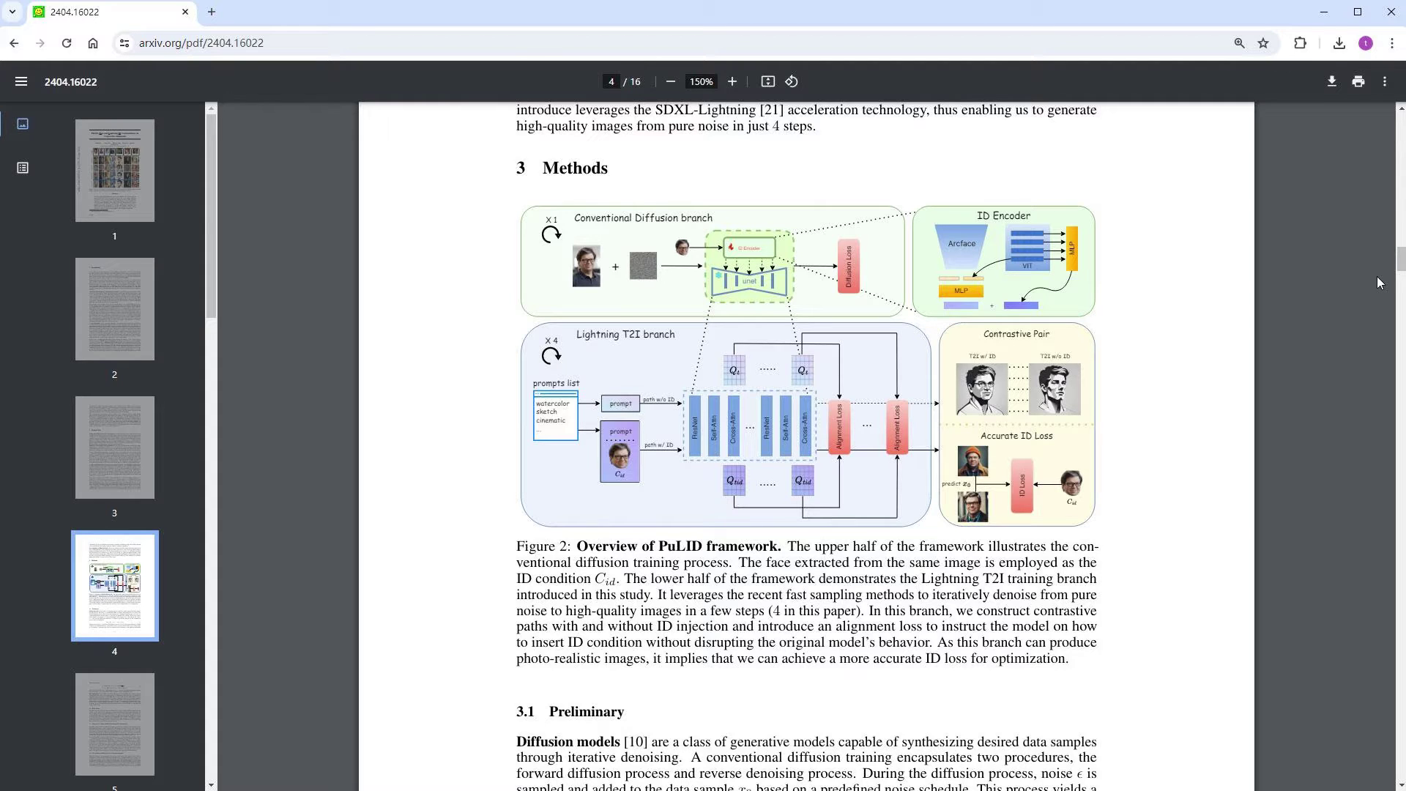
left_click_drag(1379, 284, 1372, 430)
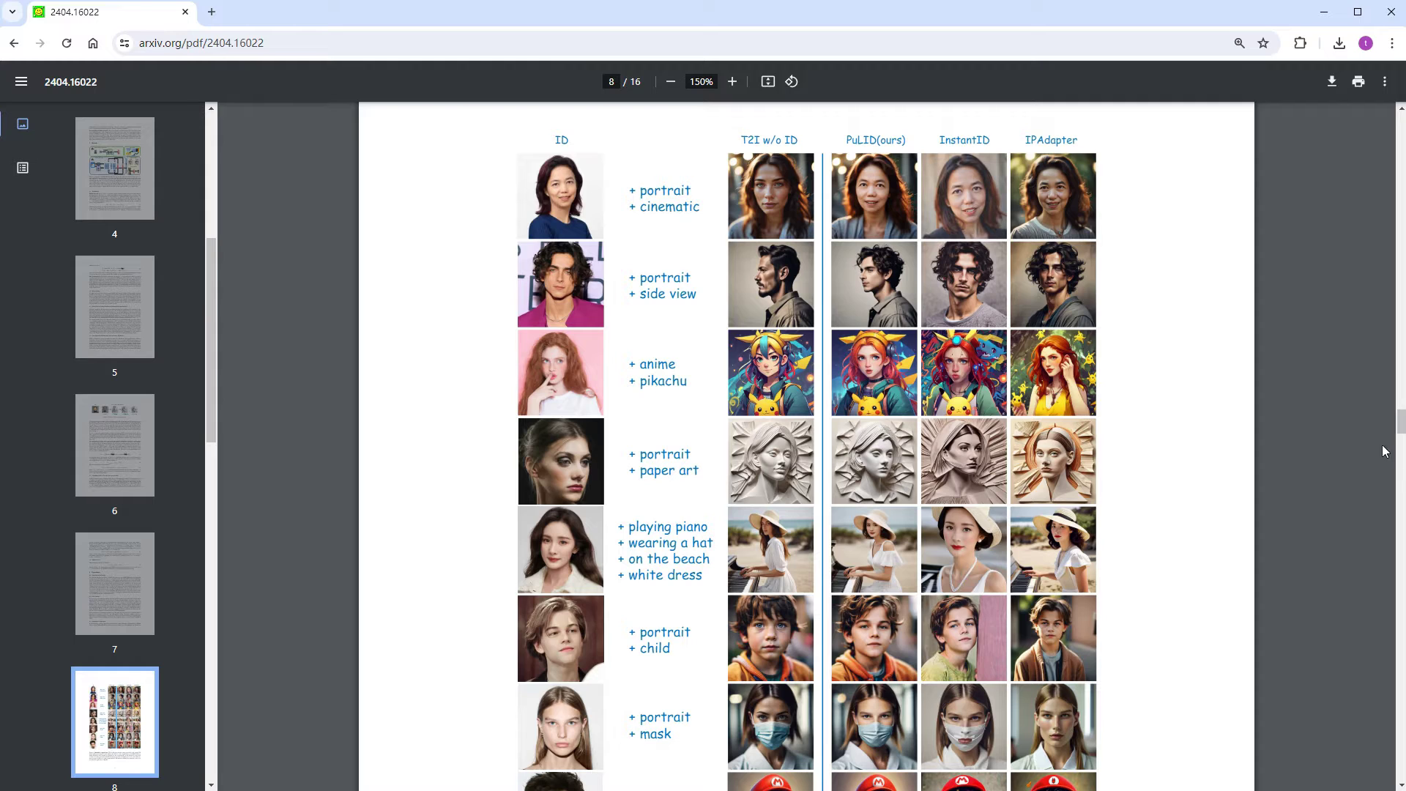
left_click(1401, 785)
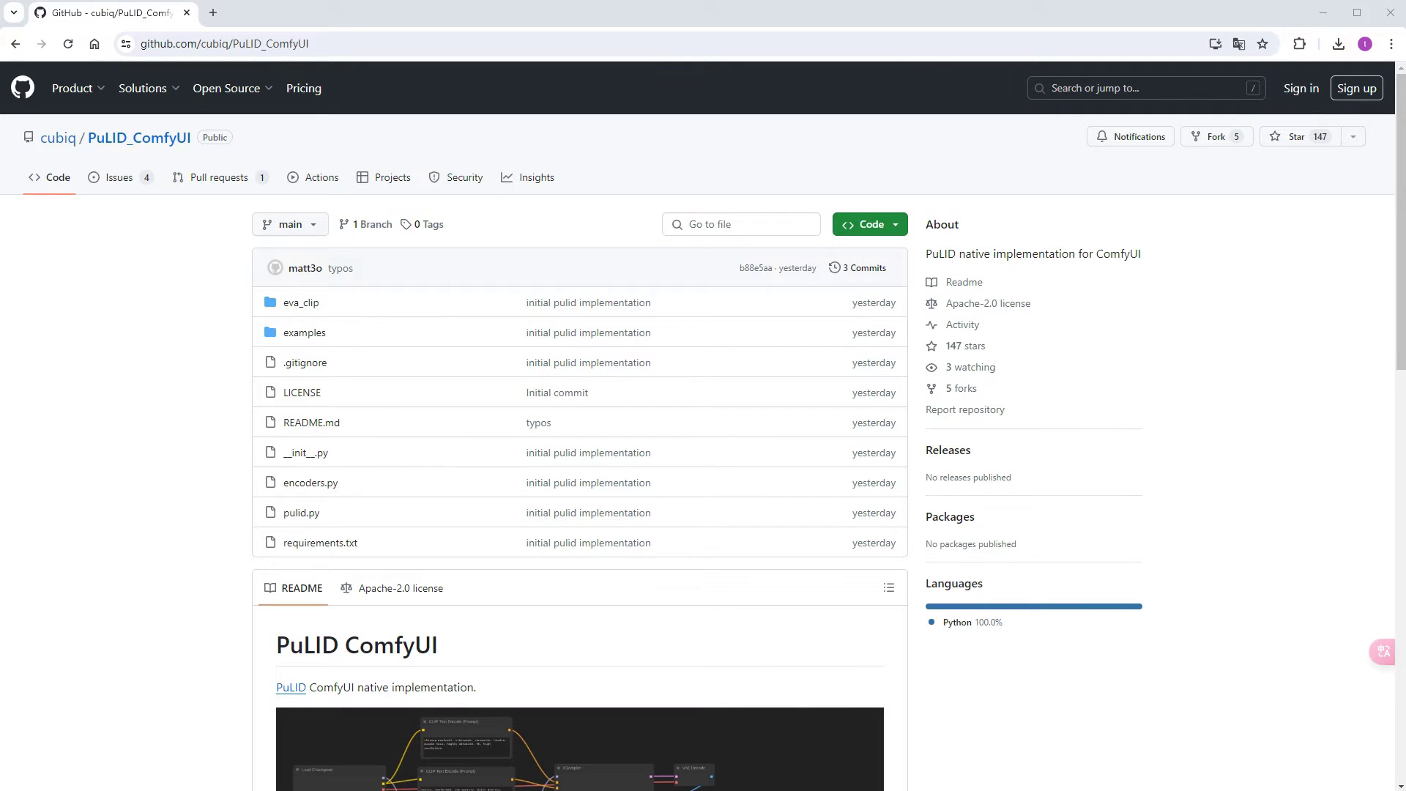
Scroll the PuLID_ComfyUI README past Notes and the 'method' parameter to Installation and the footer
scroll(1245, 348, "down", 7)
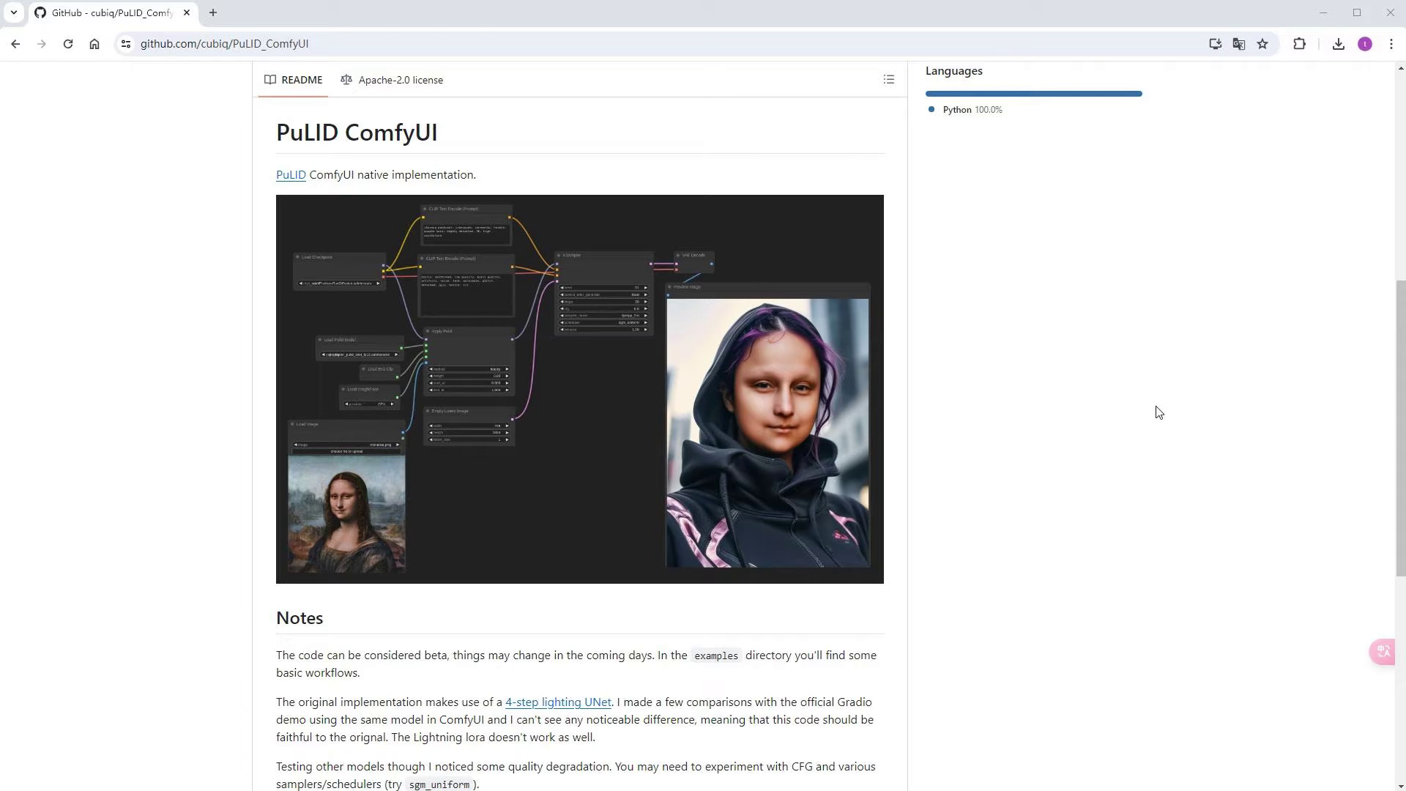
scroll(1159, 412, "down", 4)
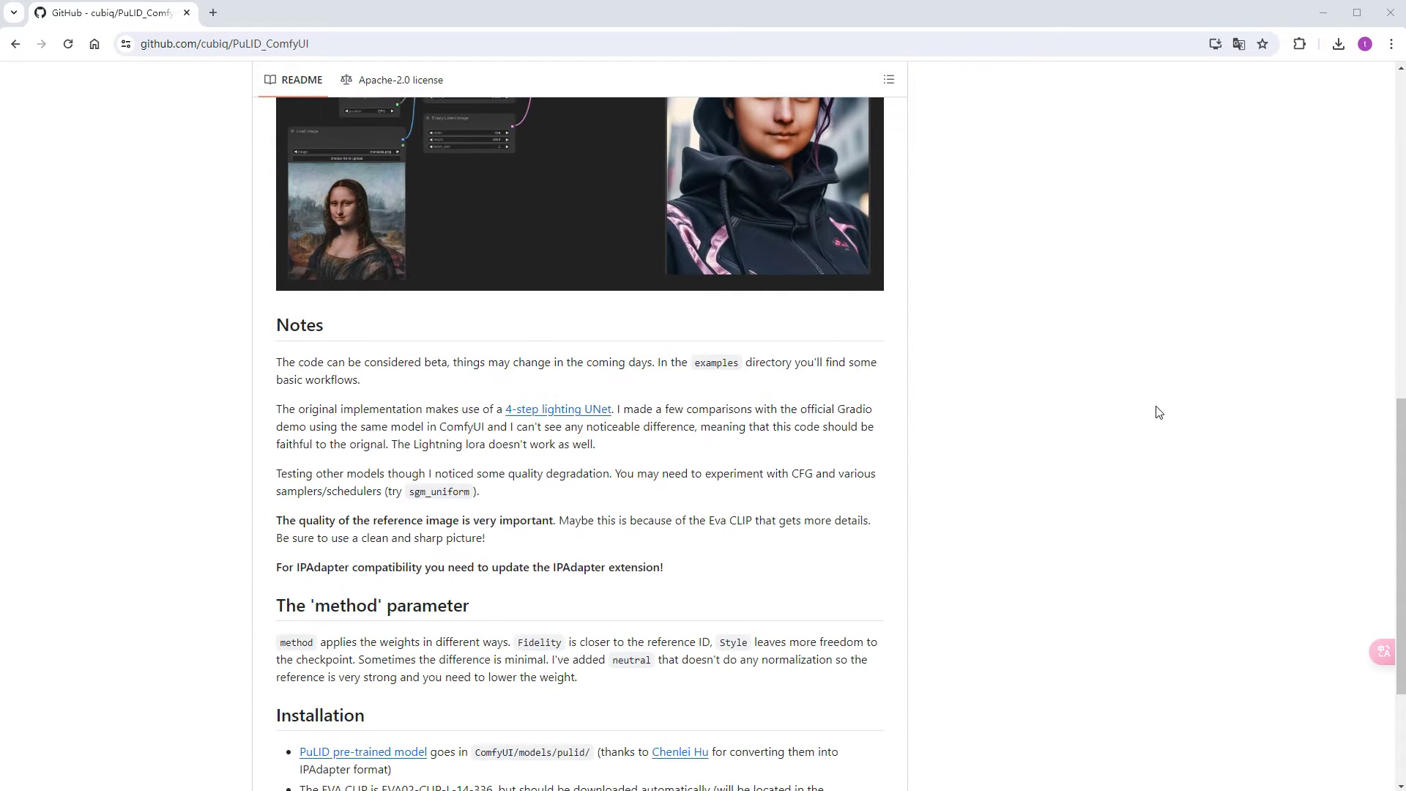
scroll(1140, 423, "down", 2)
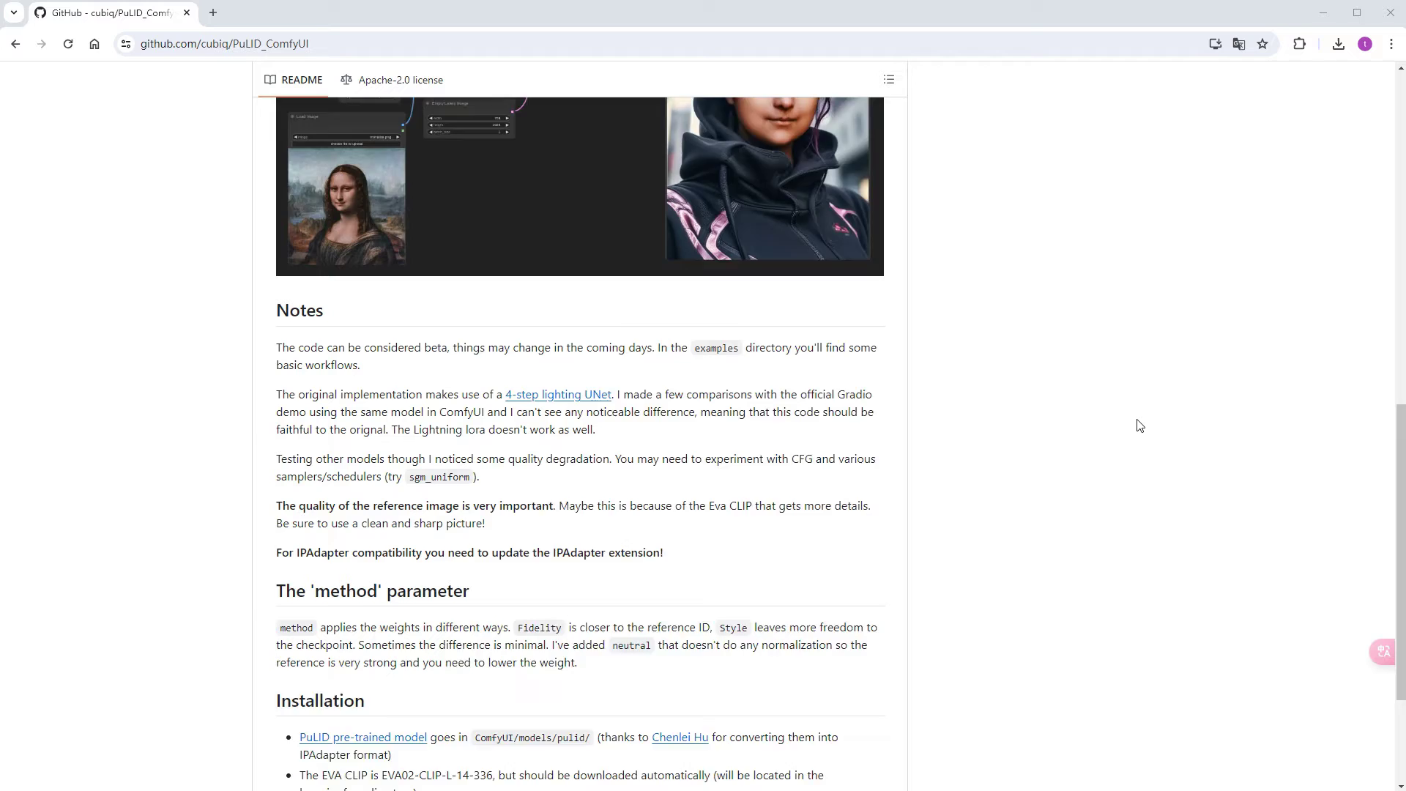
scroll(1139, 425, "down", 1)
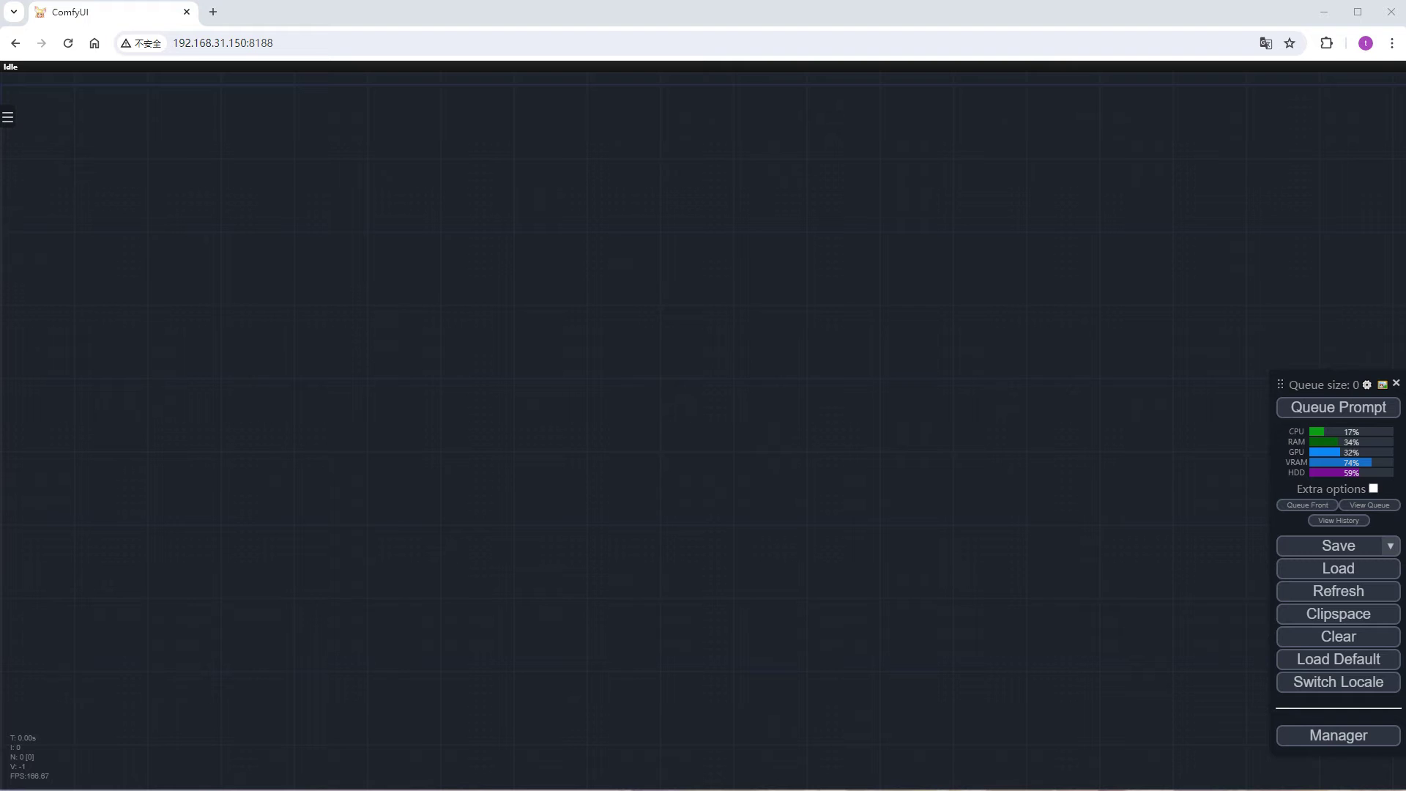
Load the default ComfyUI workflow and shift it up to free canvas space
left_click(1338, 660)
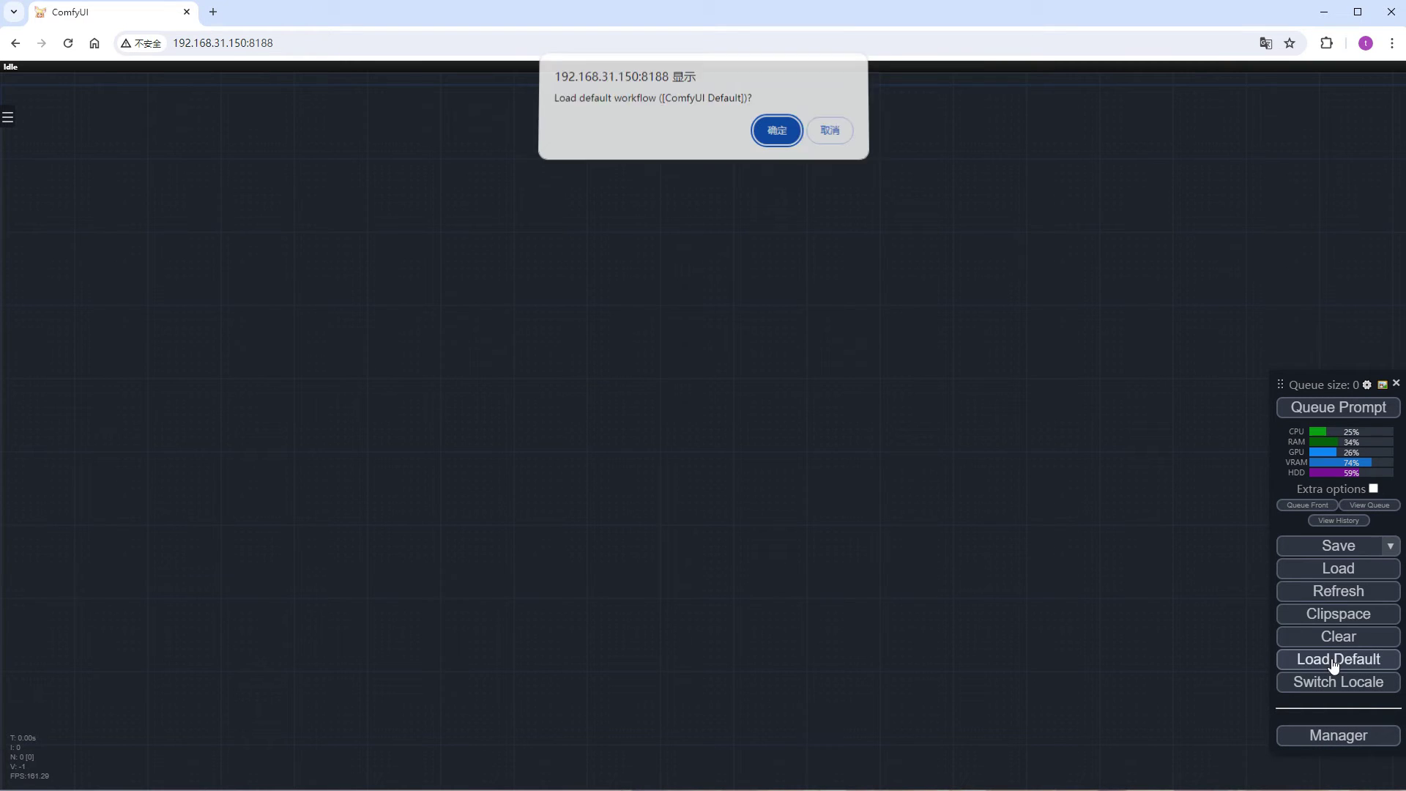
left_click(776, 135)
left_click_drag(675, 555, 775, 489)
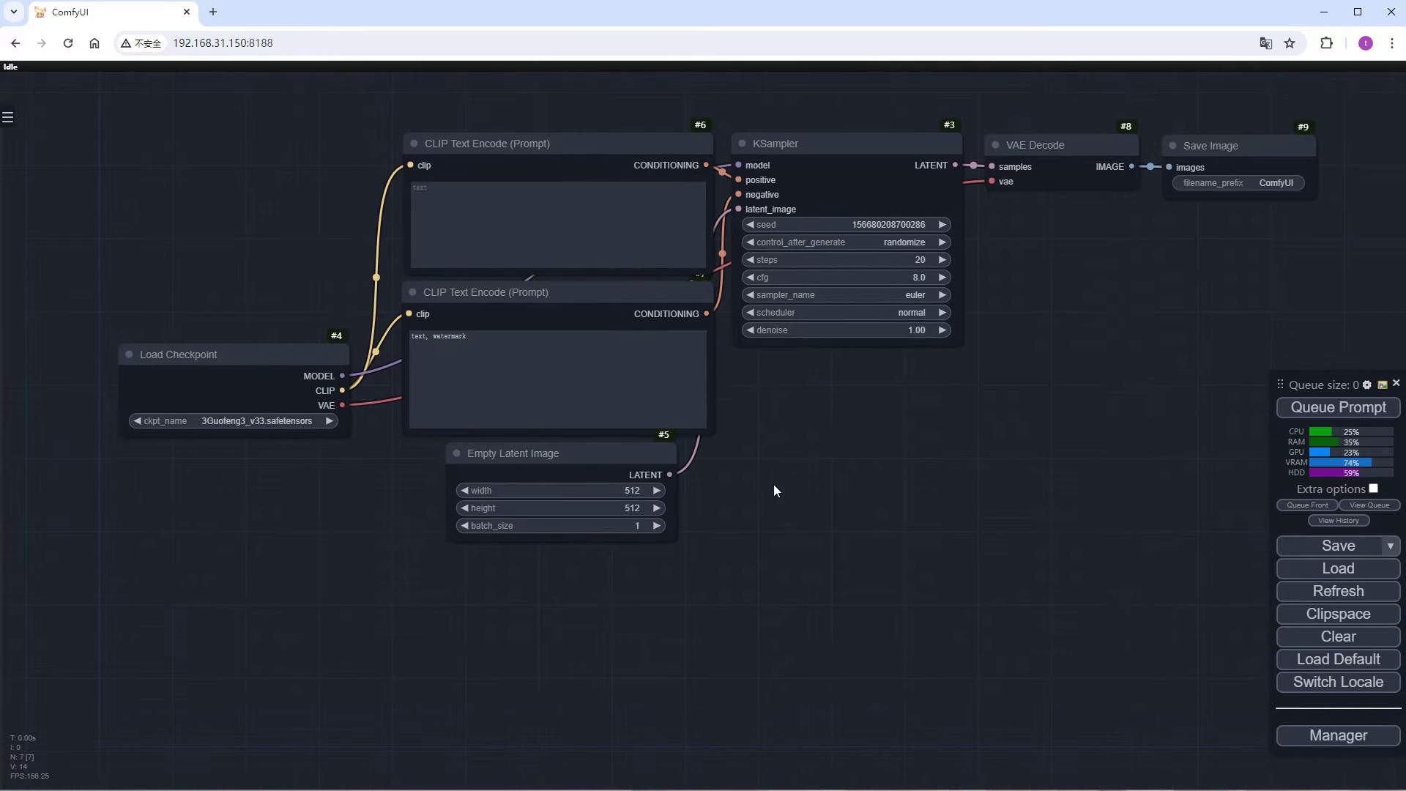
left_click_drag(907, 449, 681, 493)
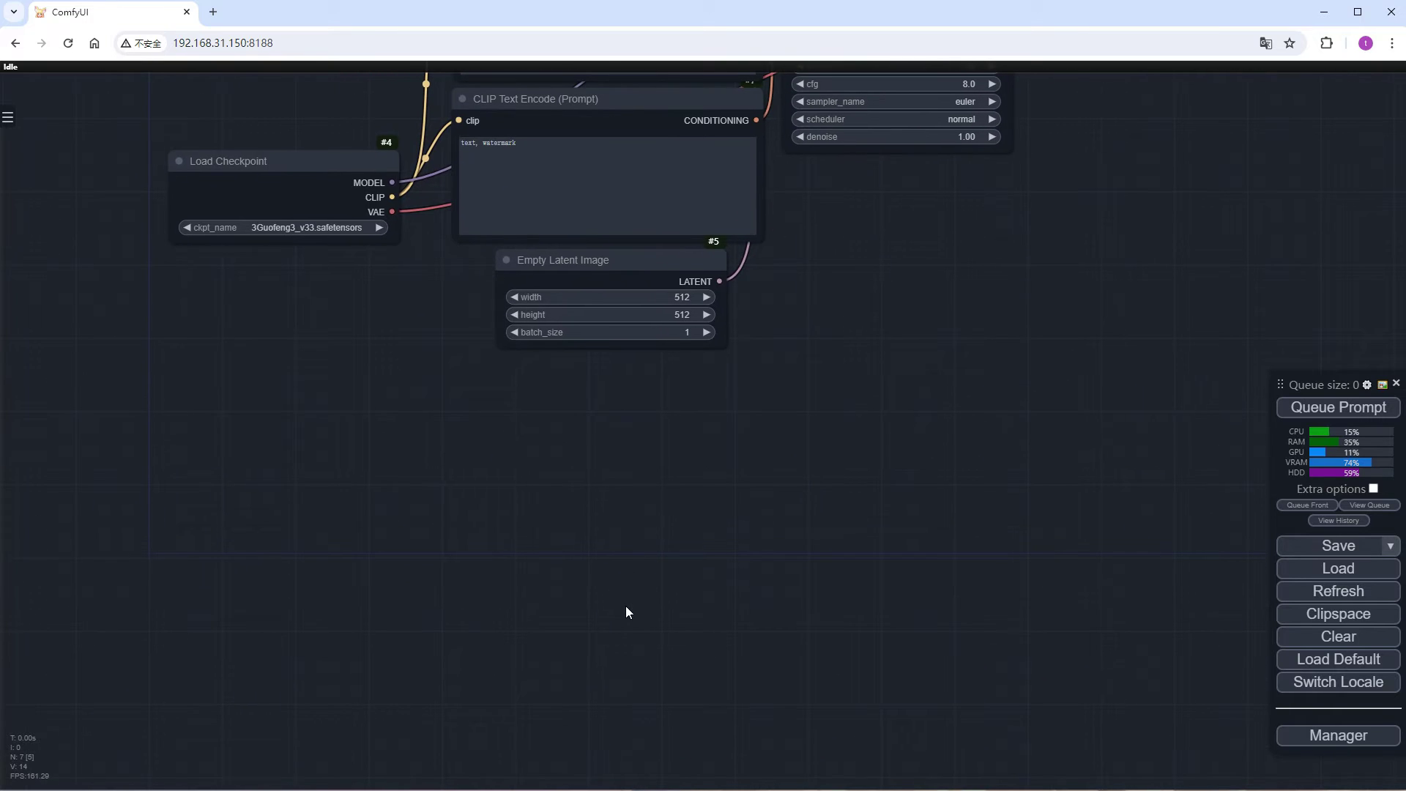
scroll(626, 605, "up", 6)
Add an Apply Pulid node and connect the checkpoint's model to it
double_click(613, 451)
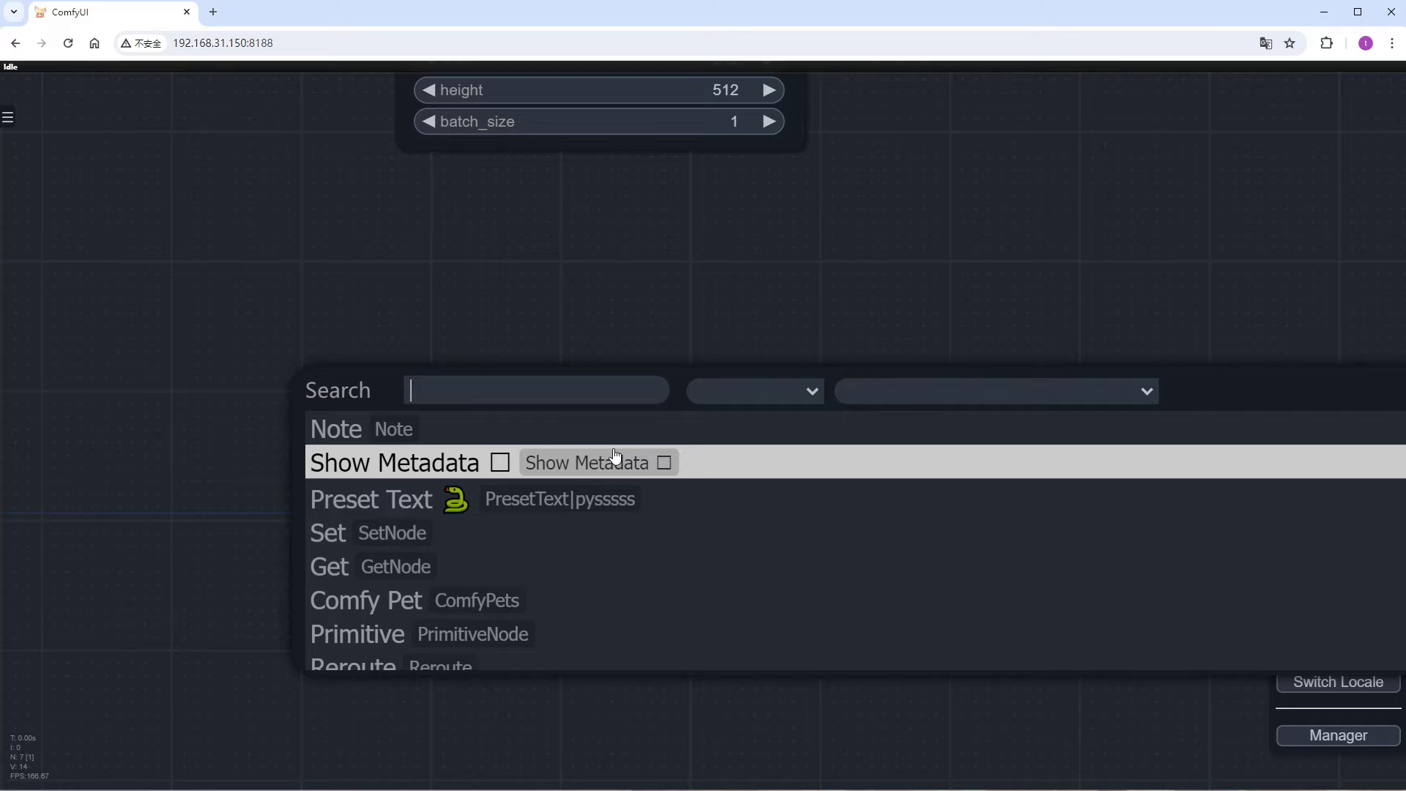
type("puli")
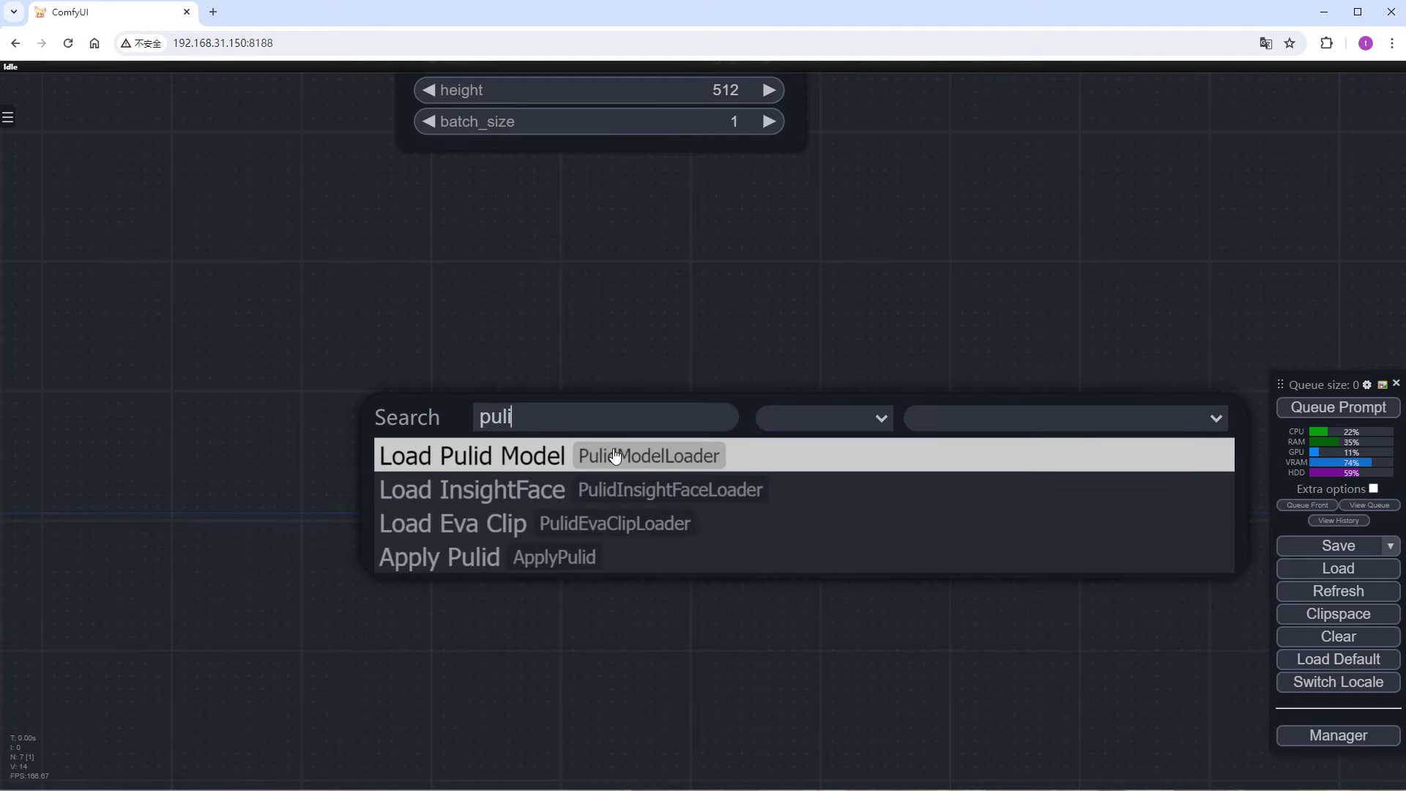
left_click(497, 560)
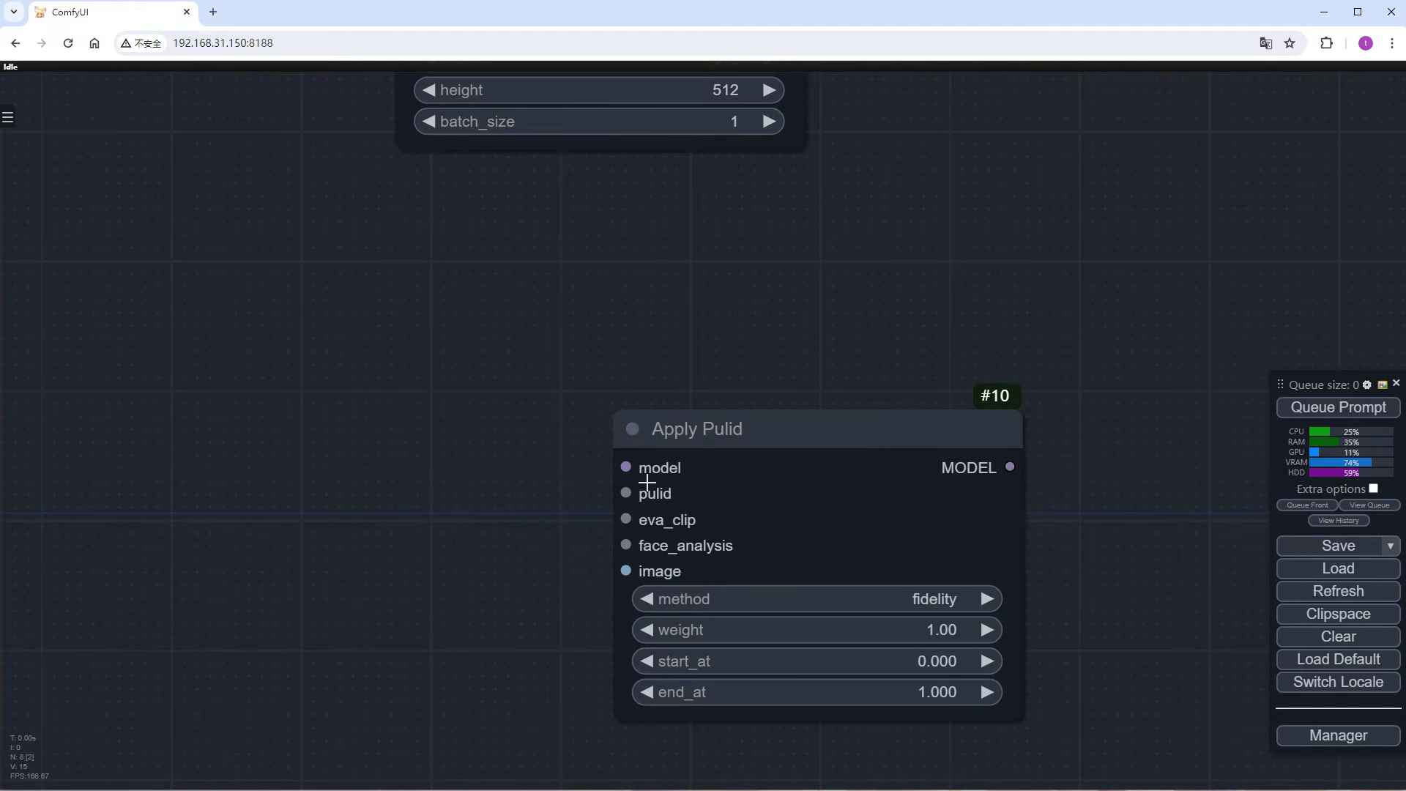
scroll(519, 456, "down", 6)
left_click_drag(345, 114, 625, 460)
Attach Load Pulid Model, Load Eva Clip and InstantID Face Analysis with provider CUDA to Apply Pulid
scroll(560, 481, "up", 3)
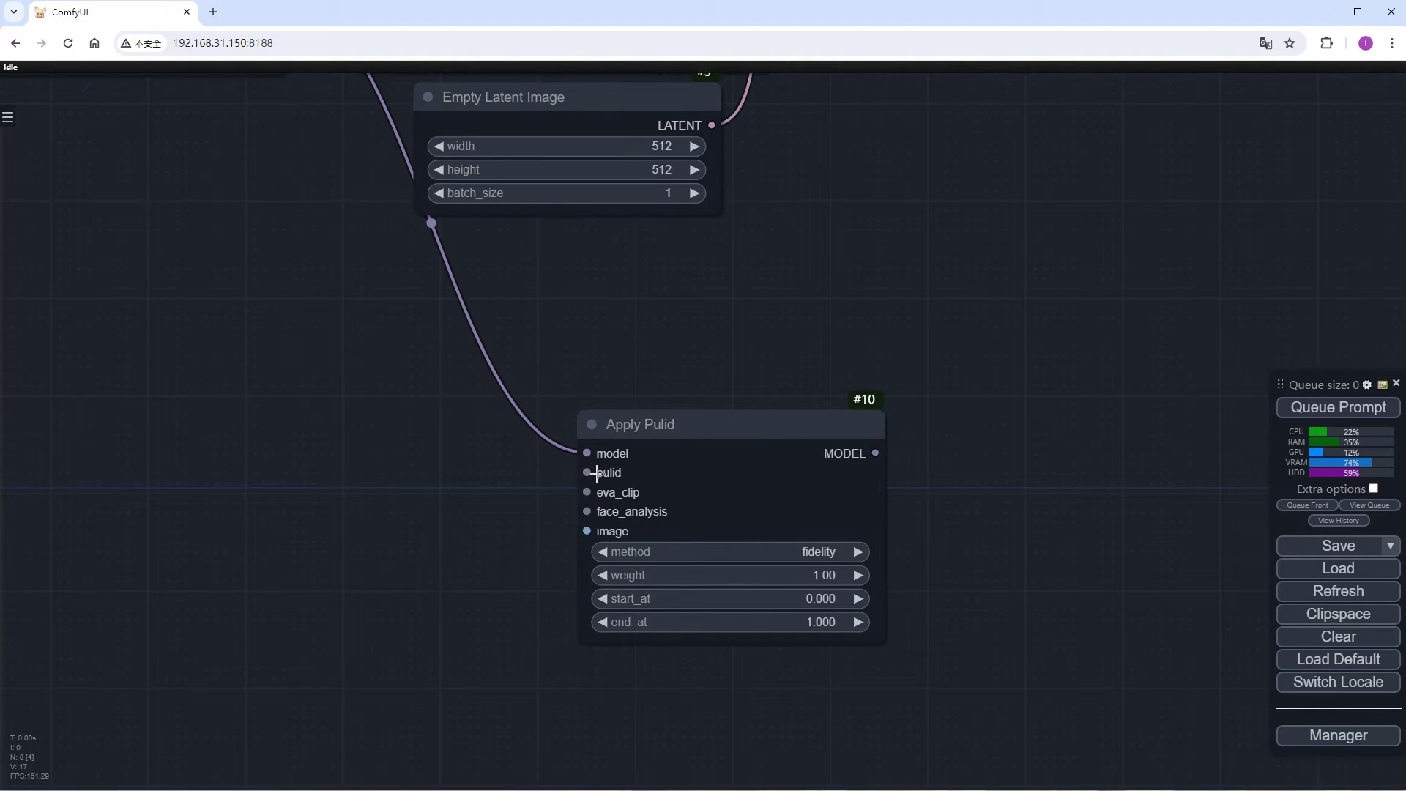
left_click_drag(542, 475, 344, 477)
left_click(370, 523)
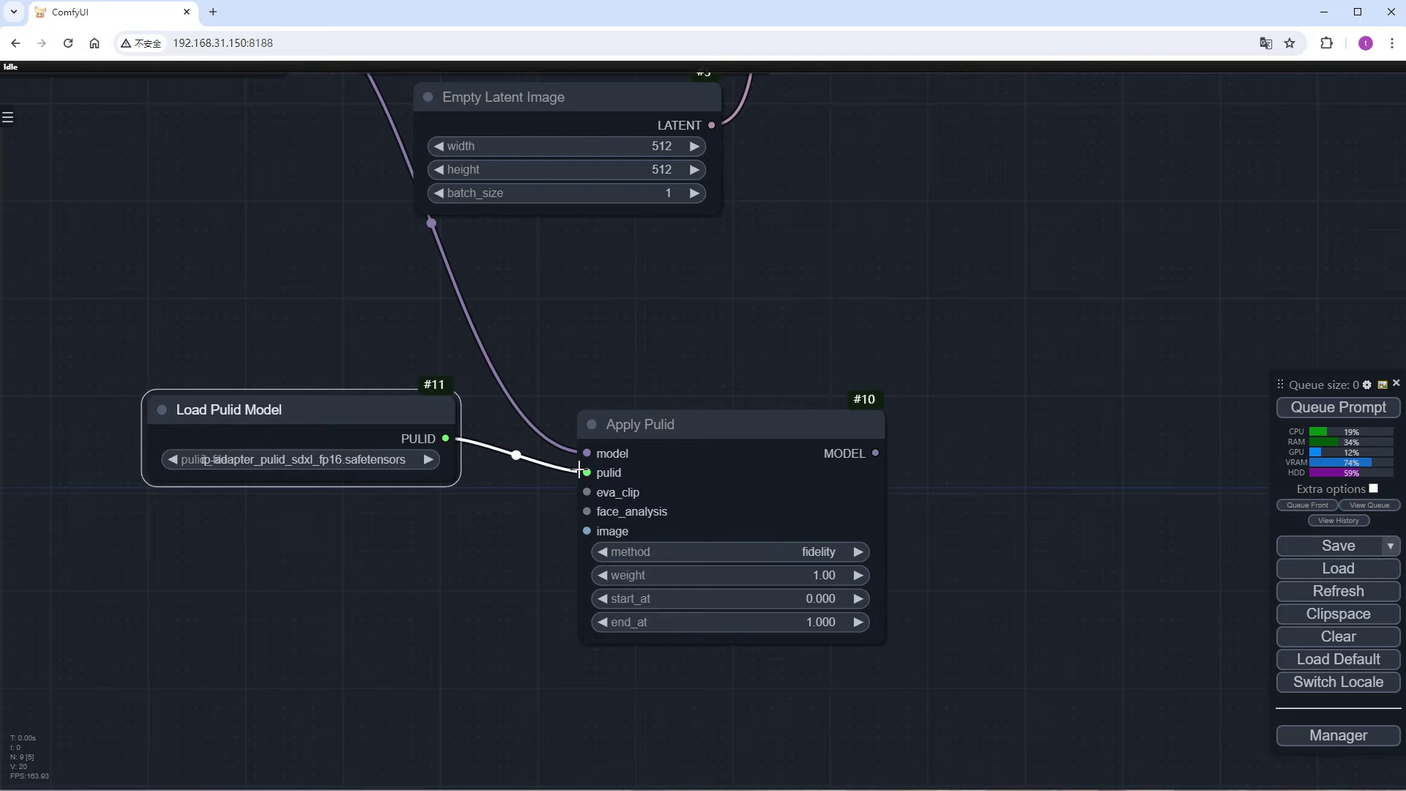
left_click_drag(587, 492, 292, 522)
left_click(354, 587)
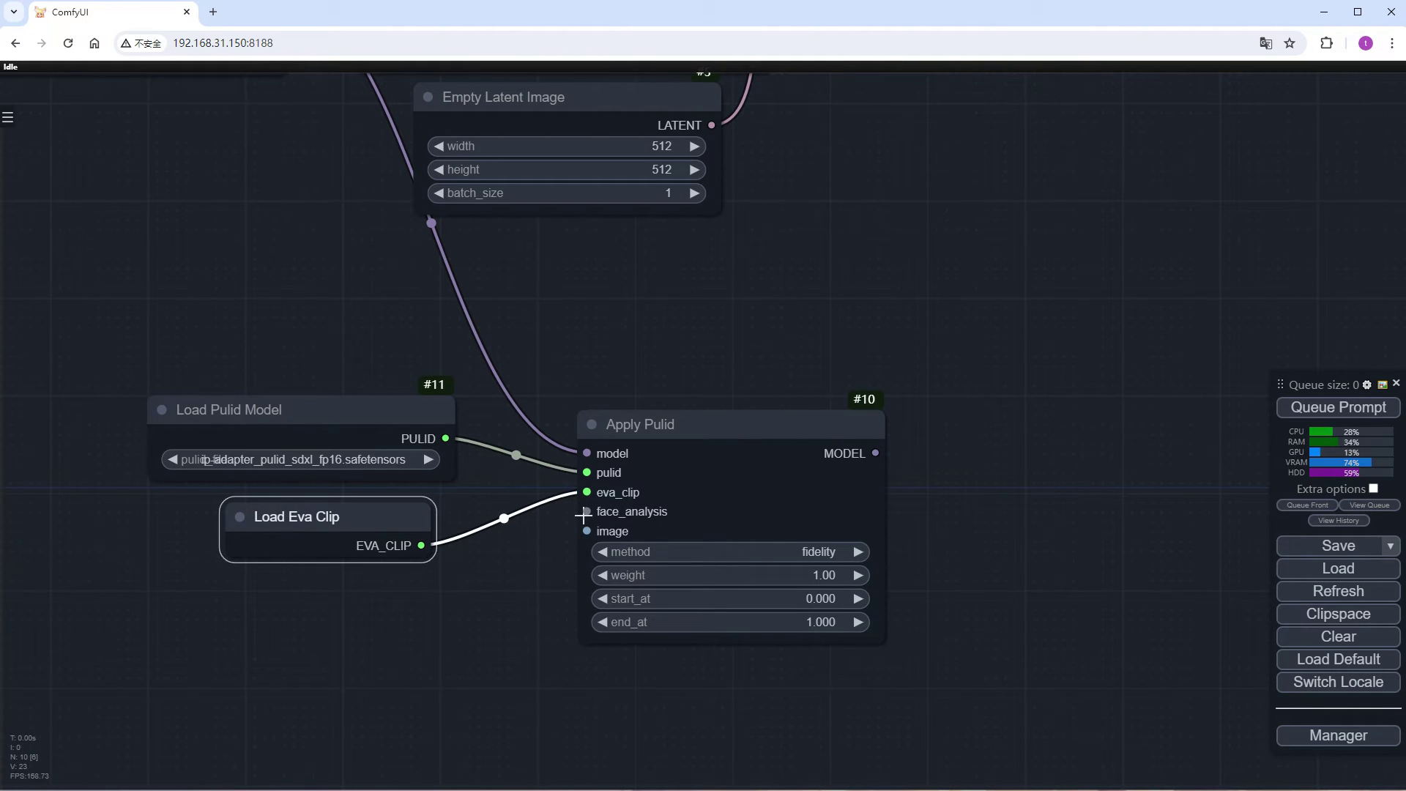
left_click_drag(587, 511, 265, 606)
left_click(373, 671)
left_click(459, 653)
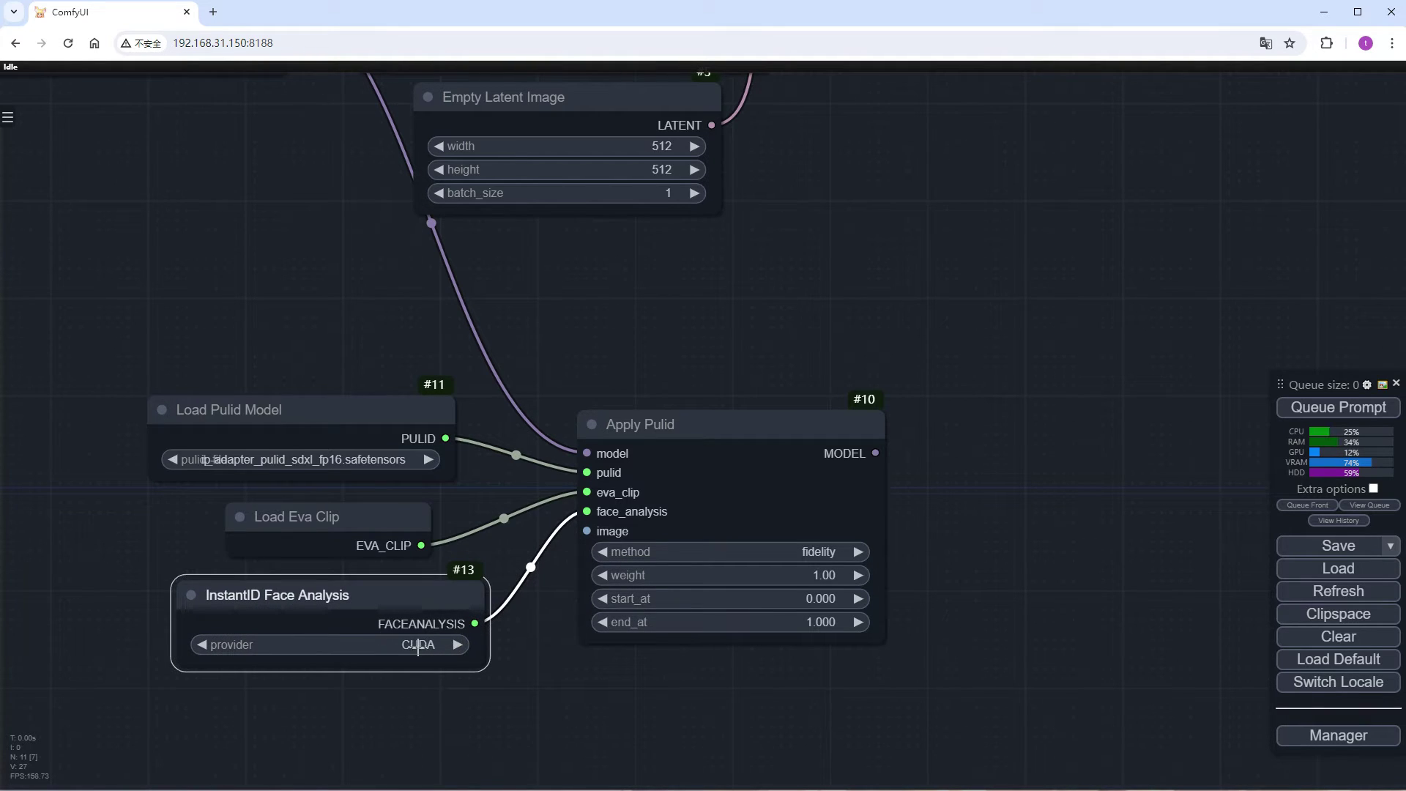
left_click_drag(701, 741, 683, 580)
left_click_drag(569, 370, 323, 597)
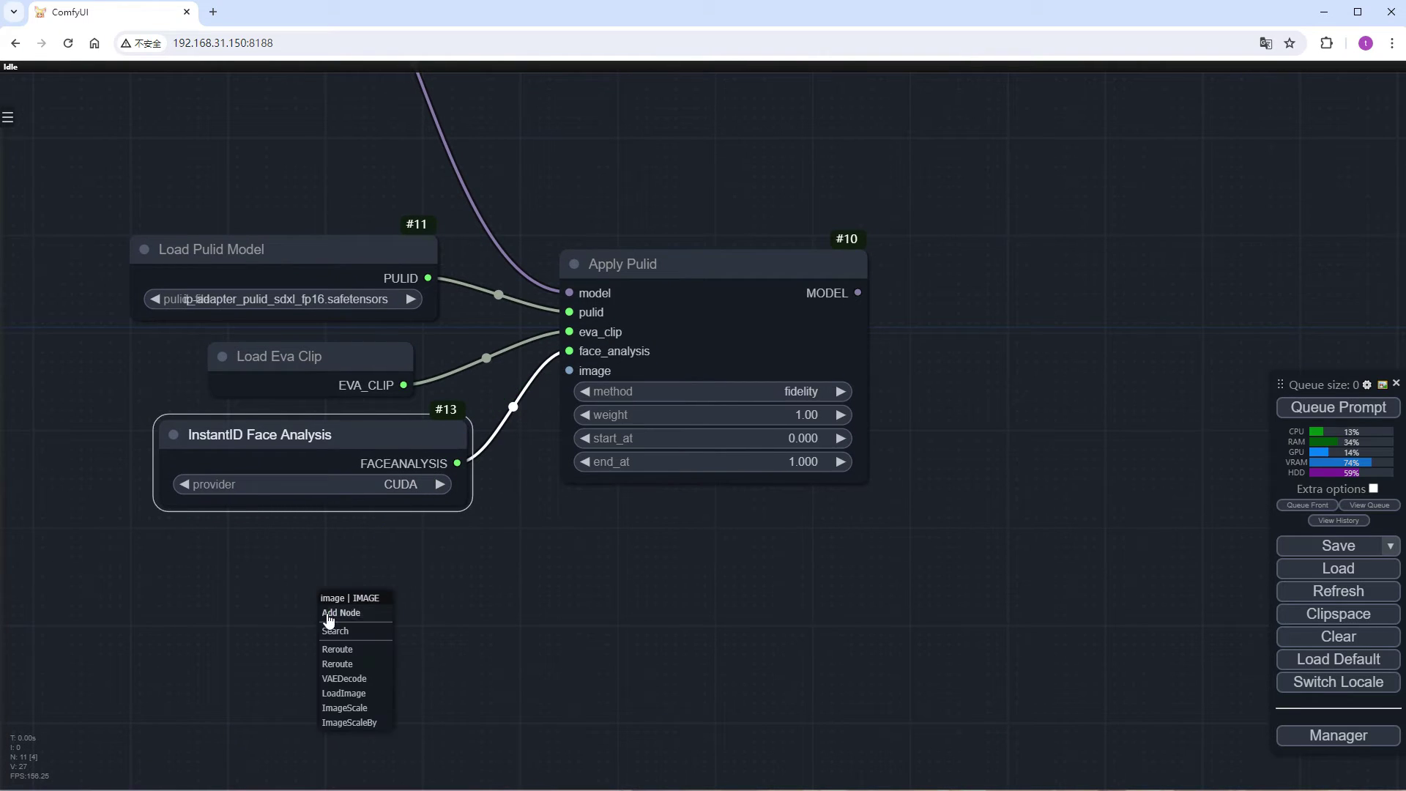
Wire a Load Image node with anne.png into Apply Pulid's image input
left_click(346, 693)
left_click_drag(399, 619, 249, 570)
left_click(349, 630)
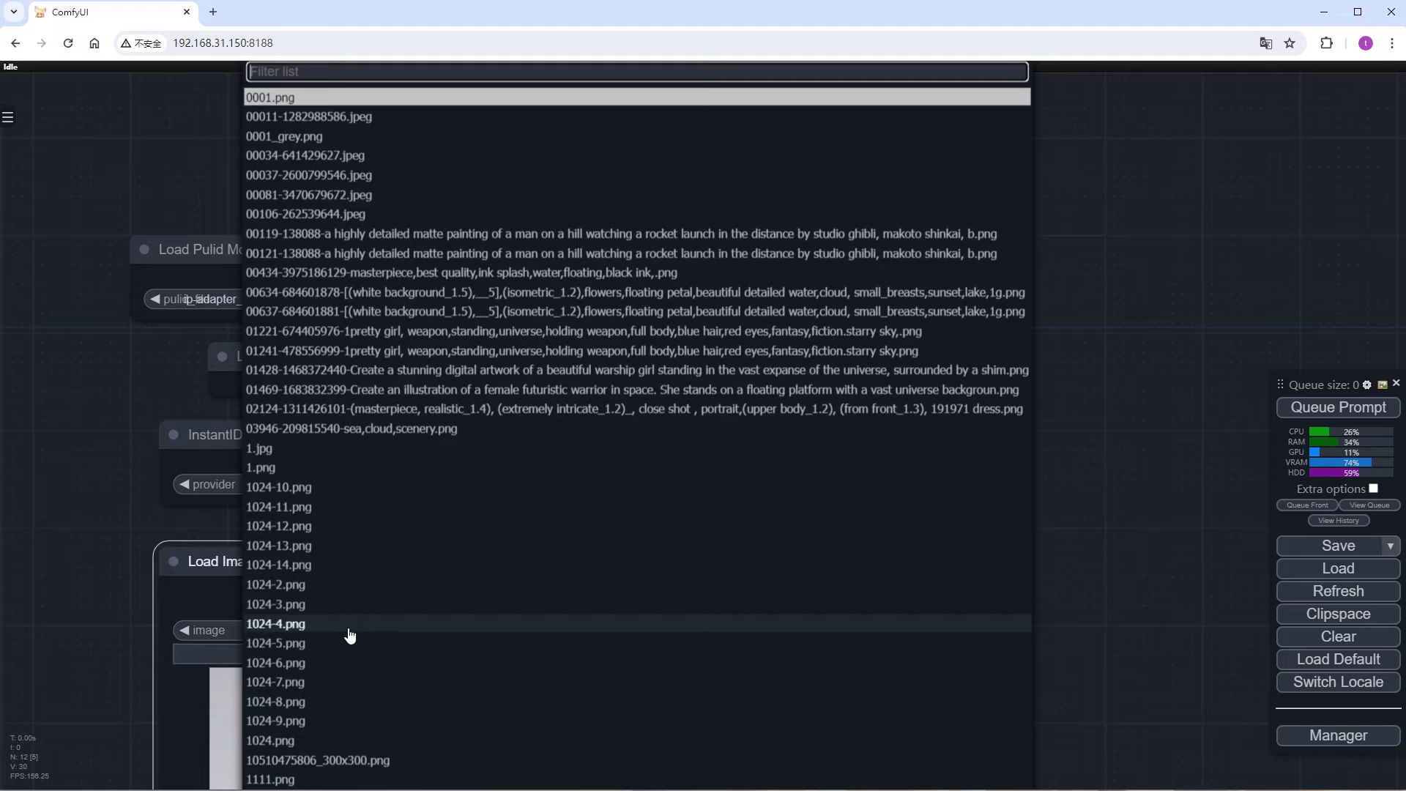
type("anne")
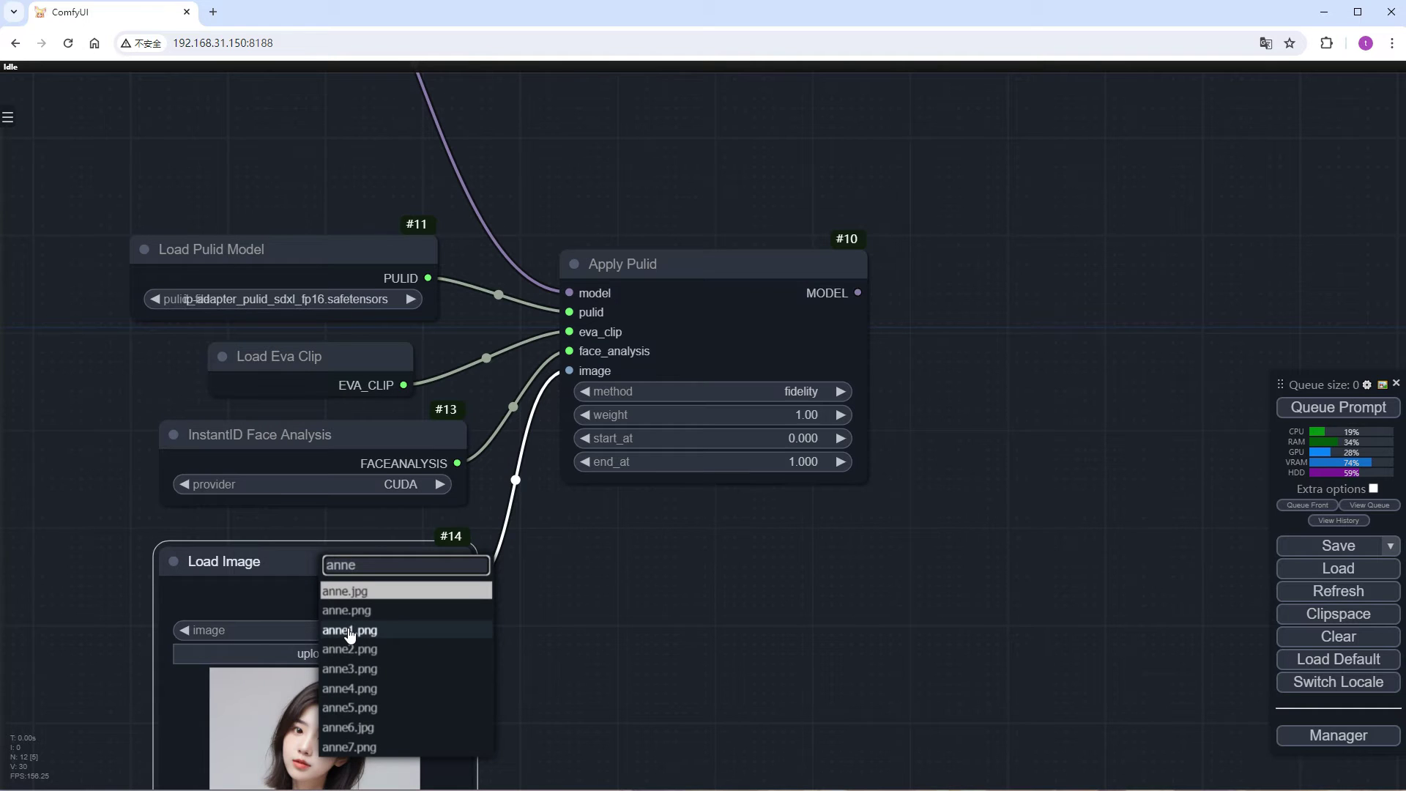
left_click(348, 610)
left_click_drag(662, 696, 527, 747)
Keep Apply Pulid's method at fidelity and set its weight to 0.8
left_click(673, 440)
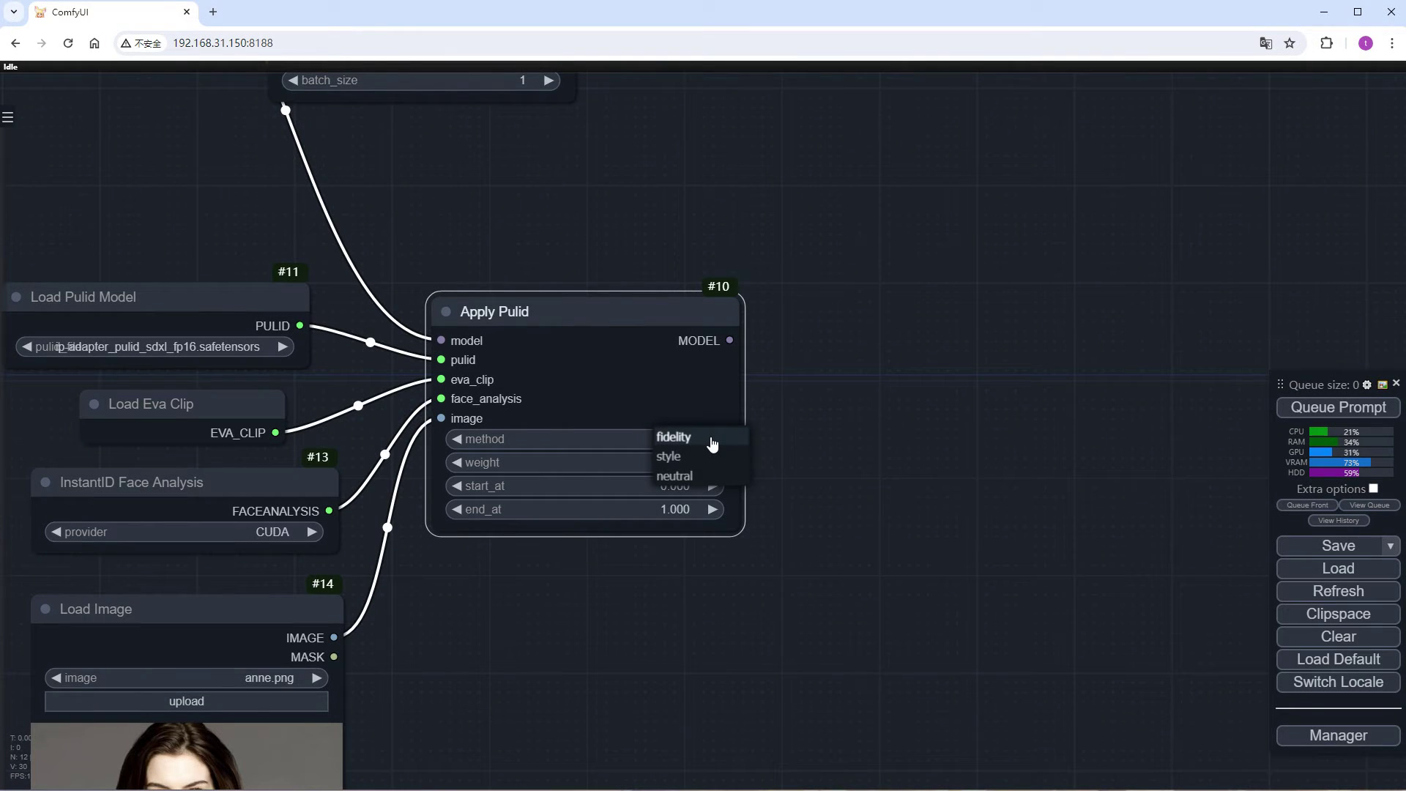
left_click(709, 436)
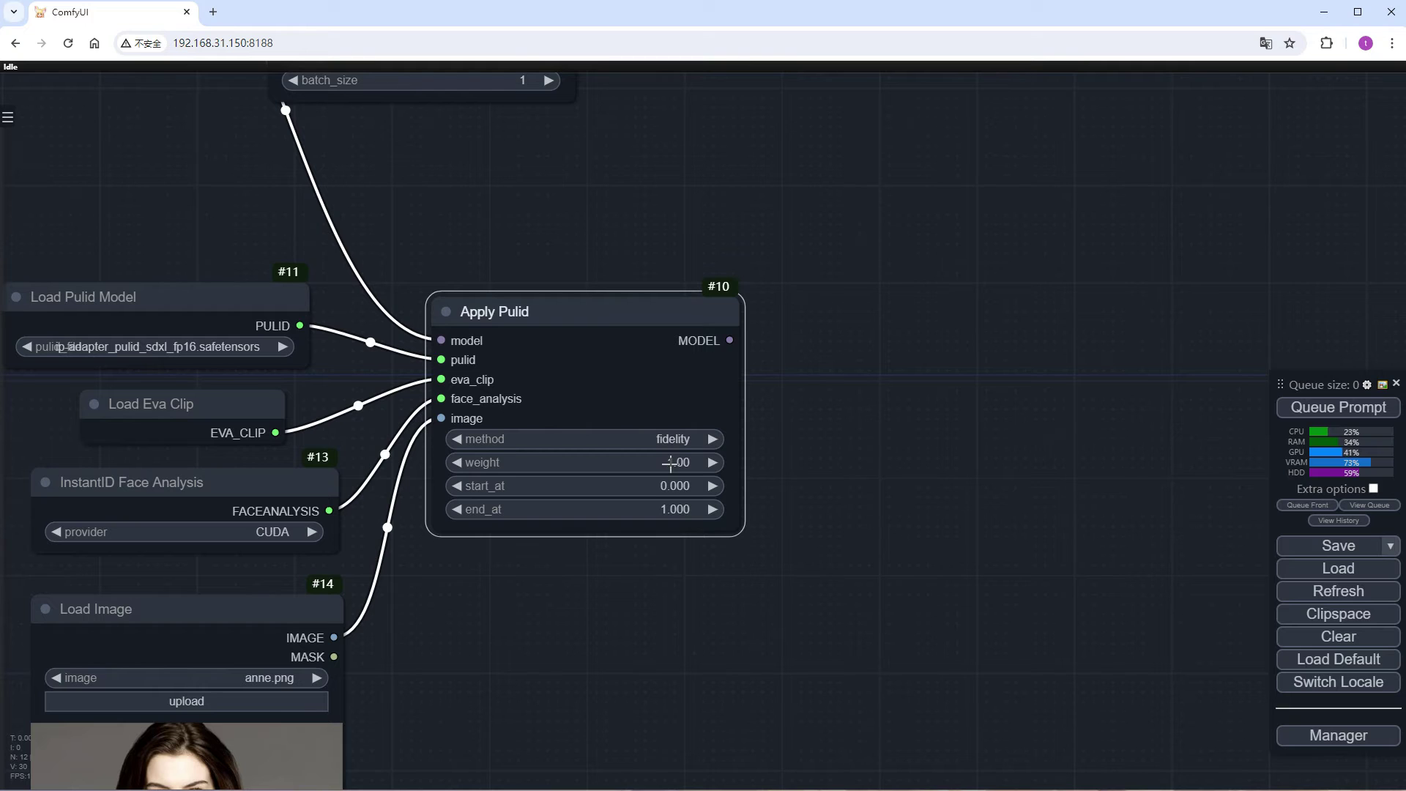
left_click(671, 465)
key("Return")
scroll(942, 322, "down", 3)
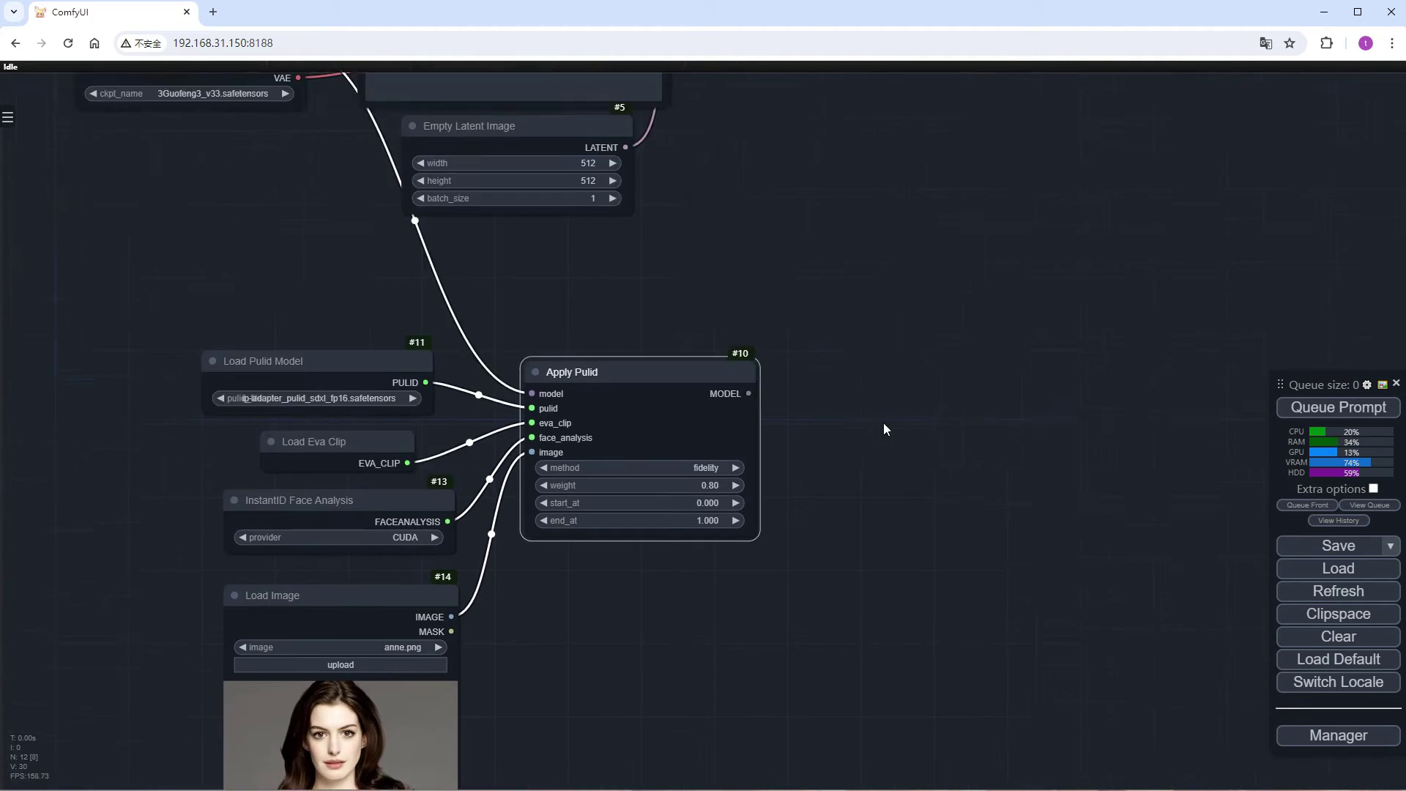
Insert a RescaleCFG node between Apply Pulid's model and the KSampler
left_click_drag(883, 423, 706, 630)
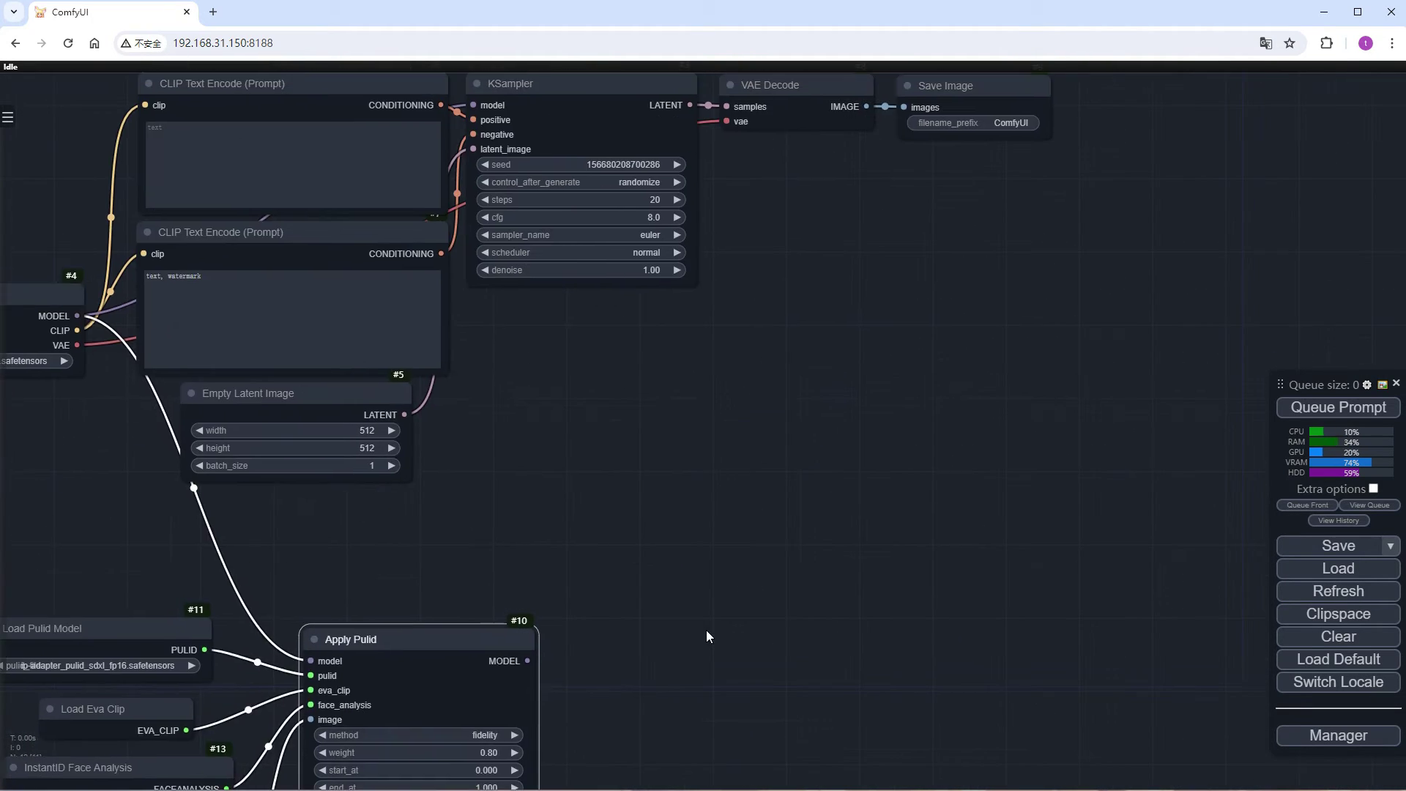
double_click(617, 639)
type("res")
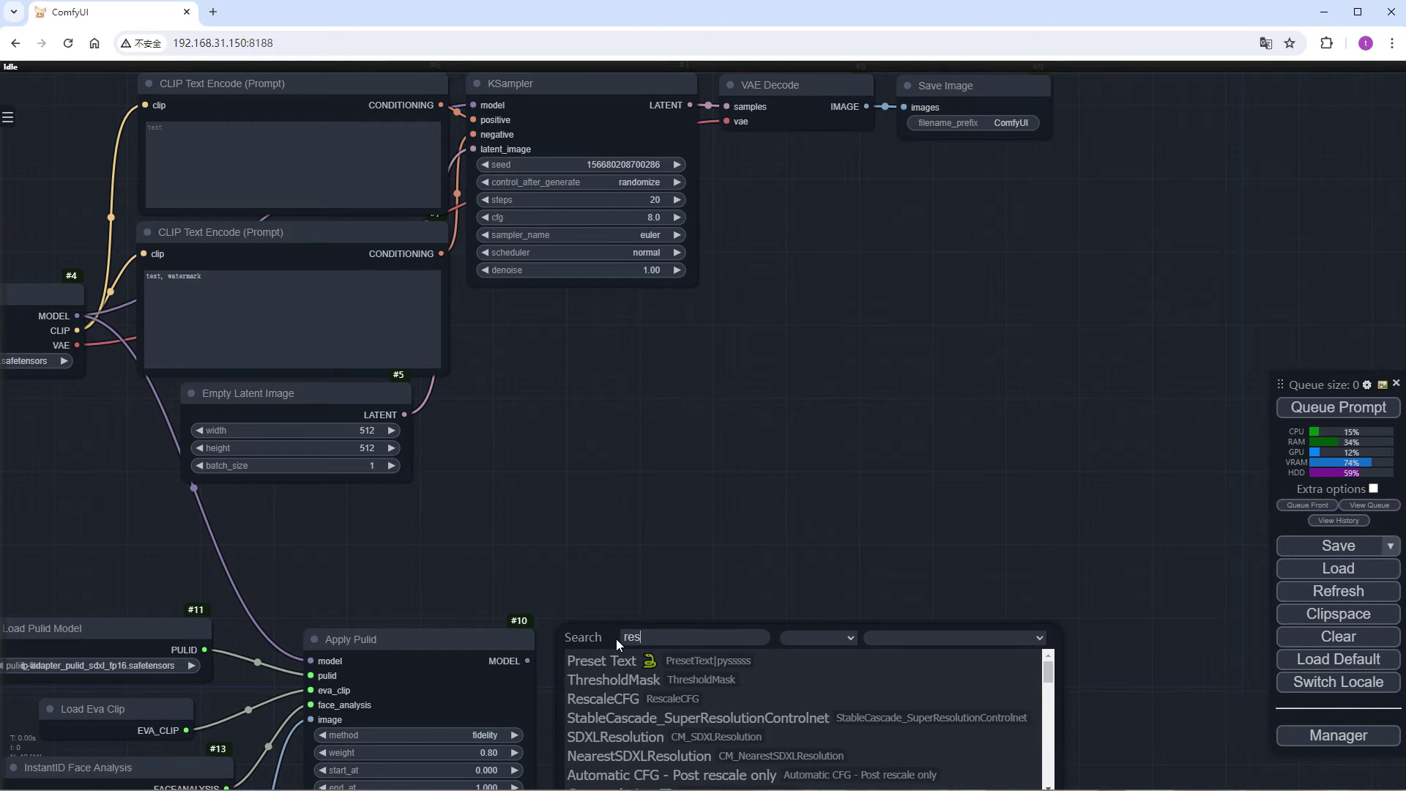
type("c")
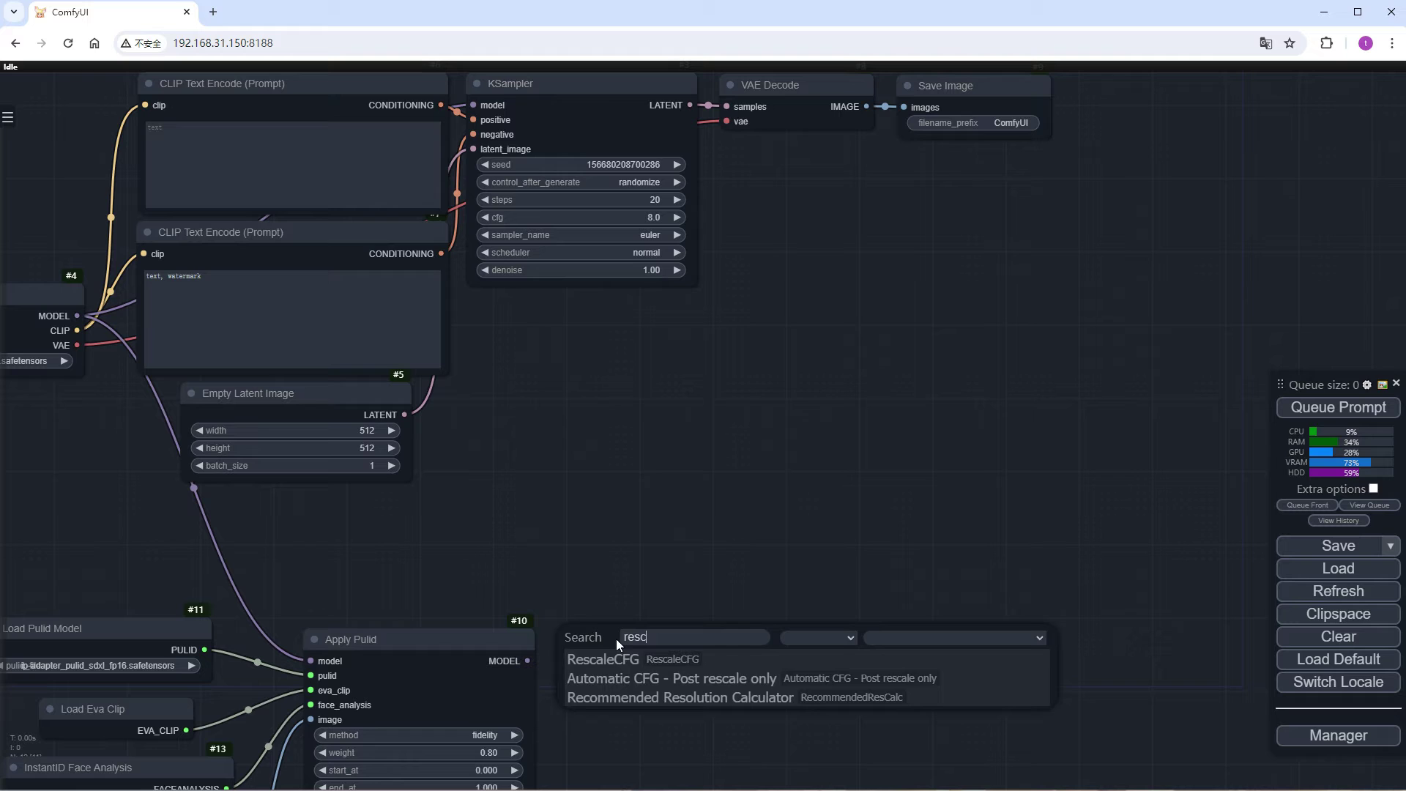
left_click(603, 659)
left_click_drag(528, 660, 619, 649)
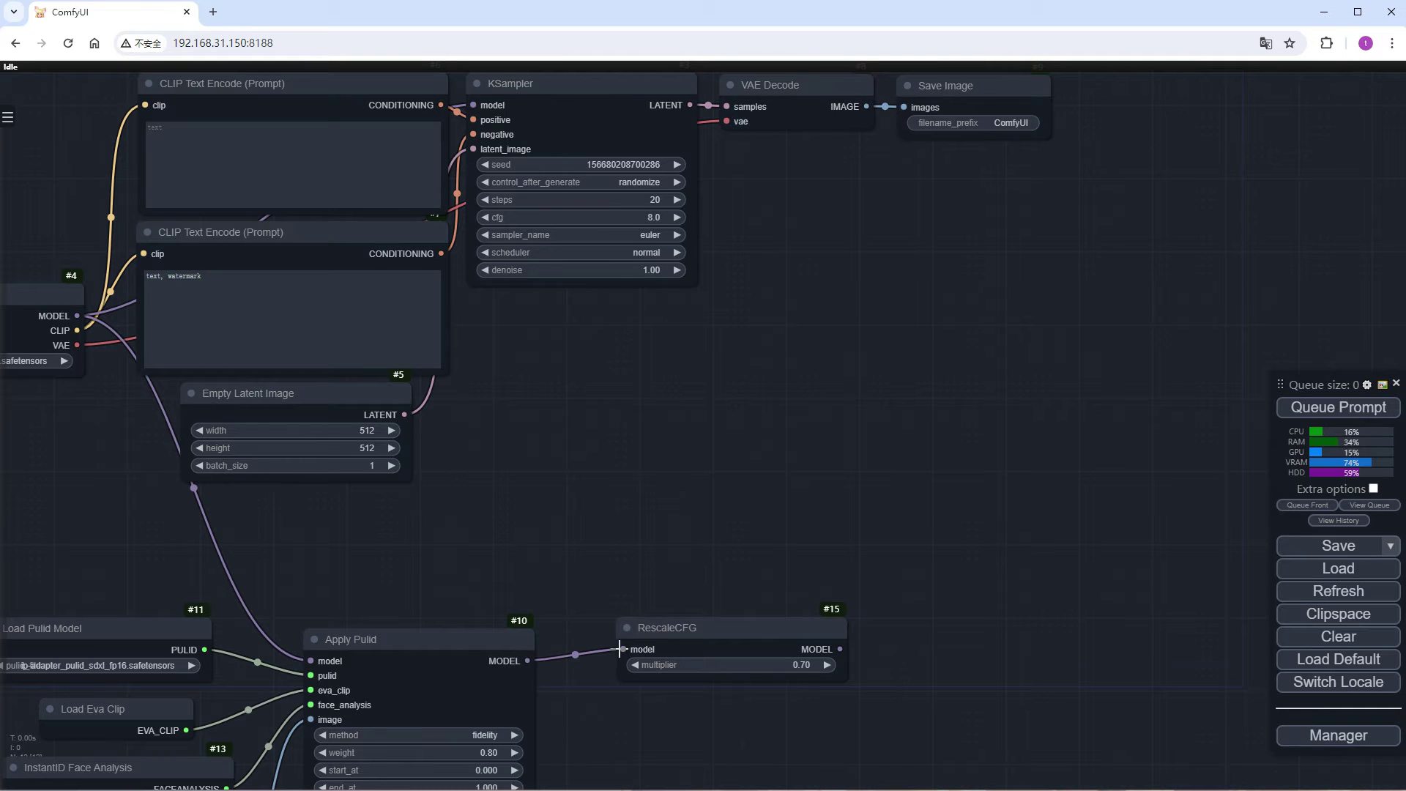
left_click_drag(843, 648, 537, 112)
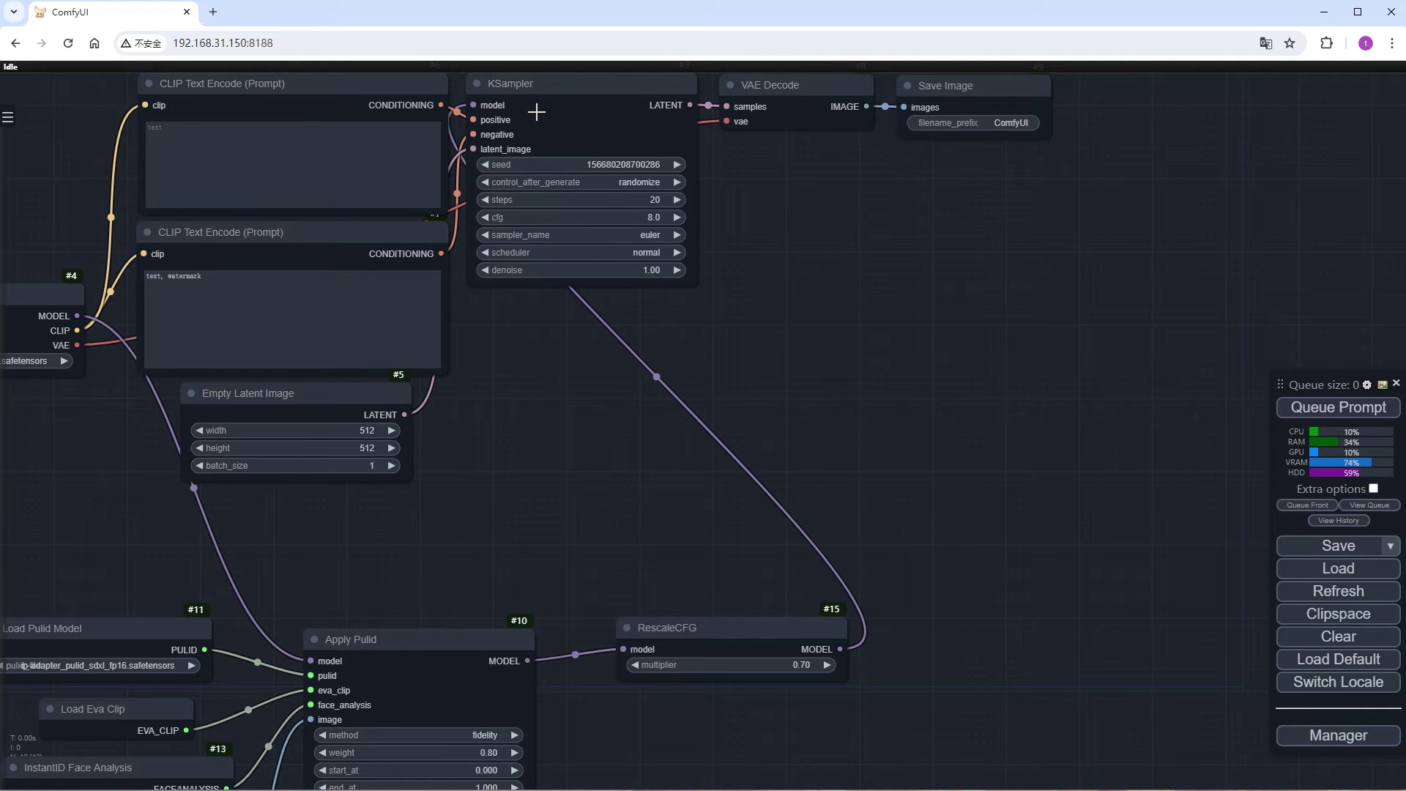
Switch Load Checkpoint to juggernautXL_v9Rundiffusionphoto2.safetensors
left_click_drag(598, 555, 996, 611)
scroll(370, 406, "up", 7)
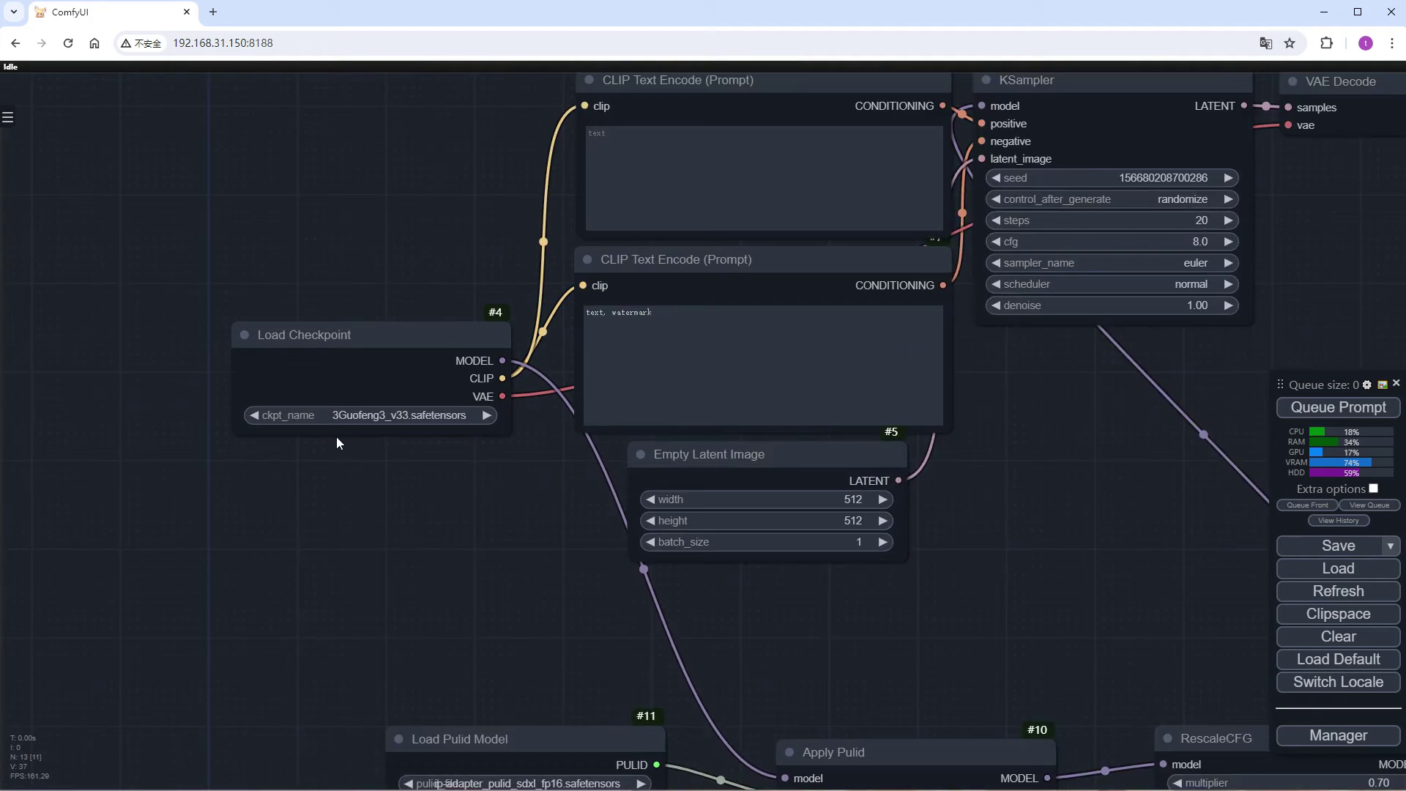
left_click(372, 409)
type("xl")
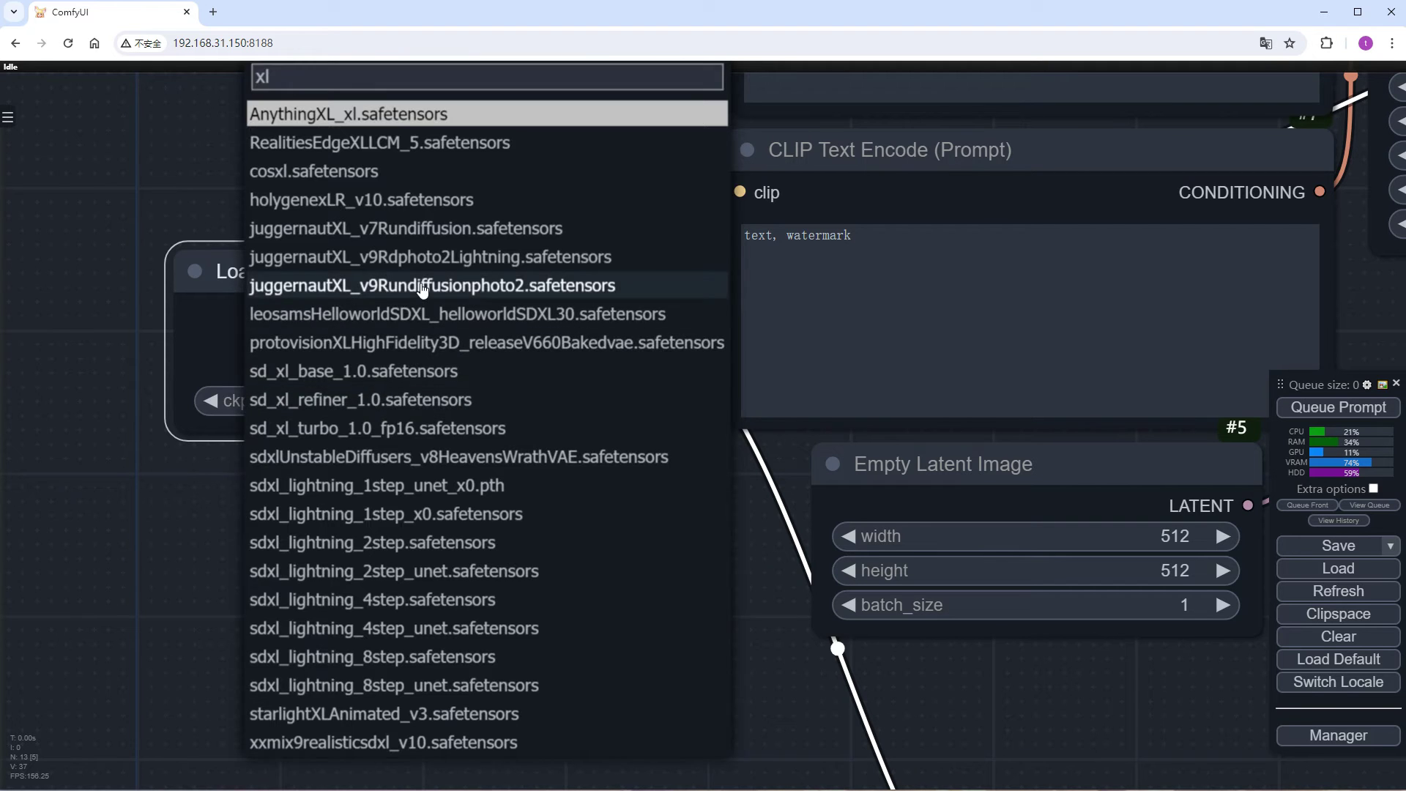
left_click(424, 286)
left_click_drag(612, 565, 372, 702)
scroll(372, 702, "down", 2)
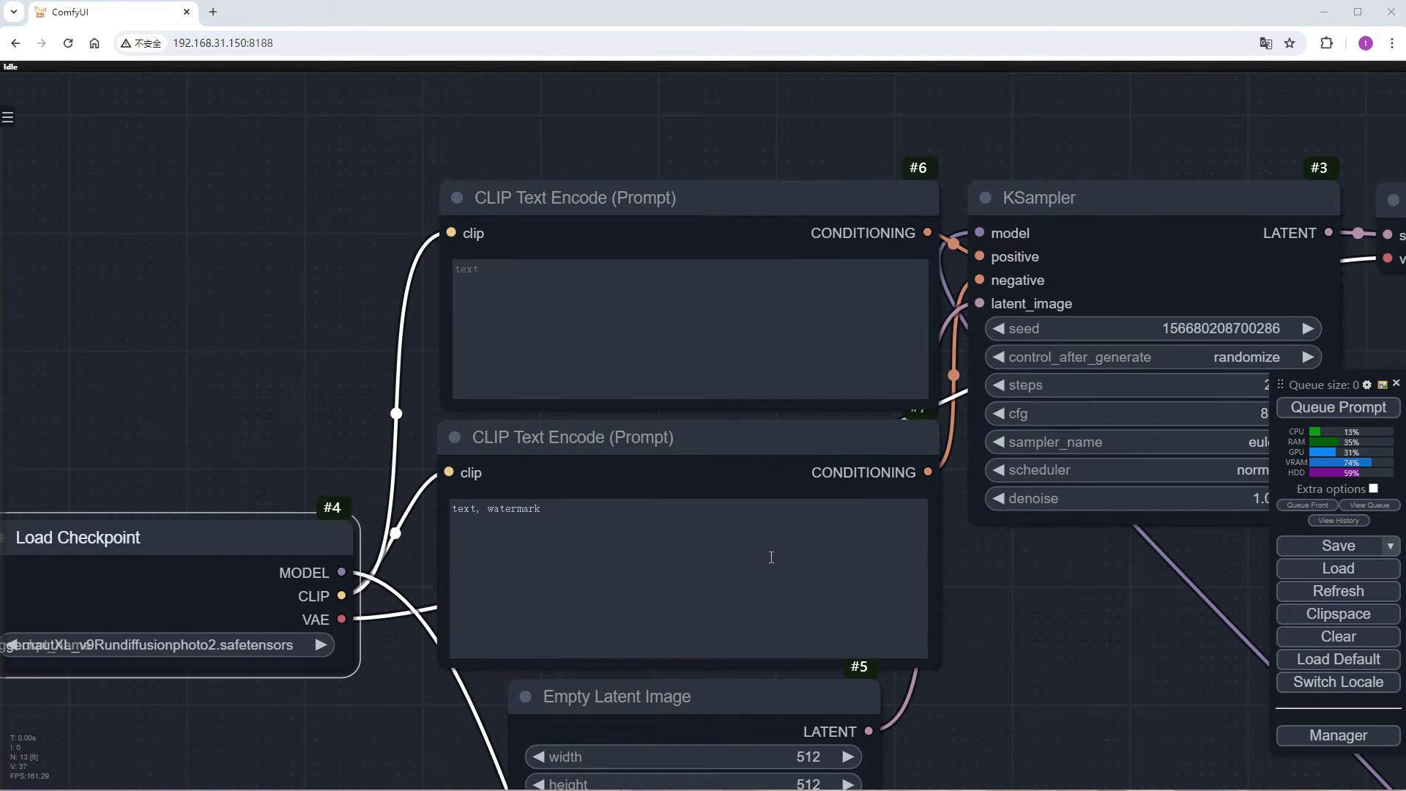
Paste the autumn portrait positive prompt and replace the negative prompt with the longer one
scroll(1017, 639, "down", 2)
left_click_drag(1017, 639, 976, 583)
left_click(732, 362)
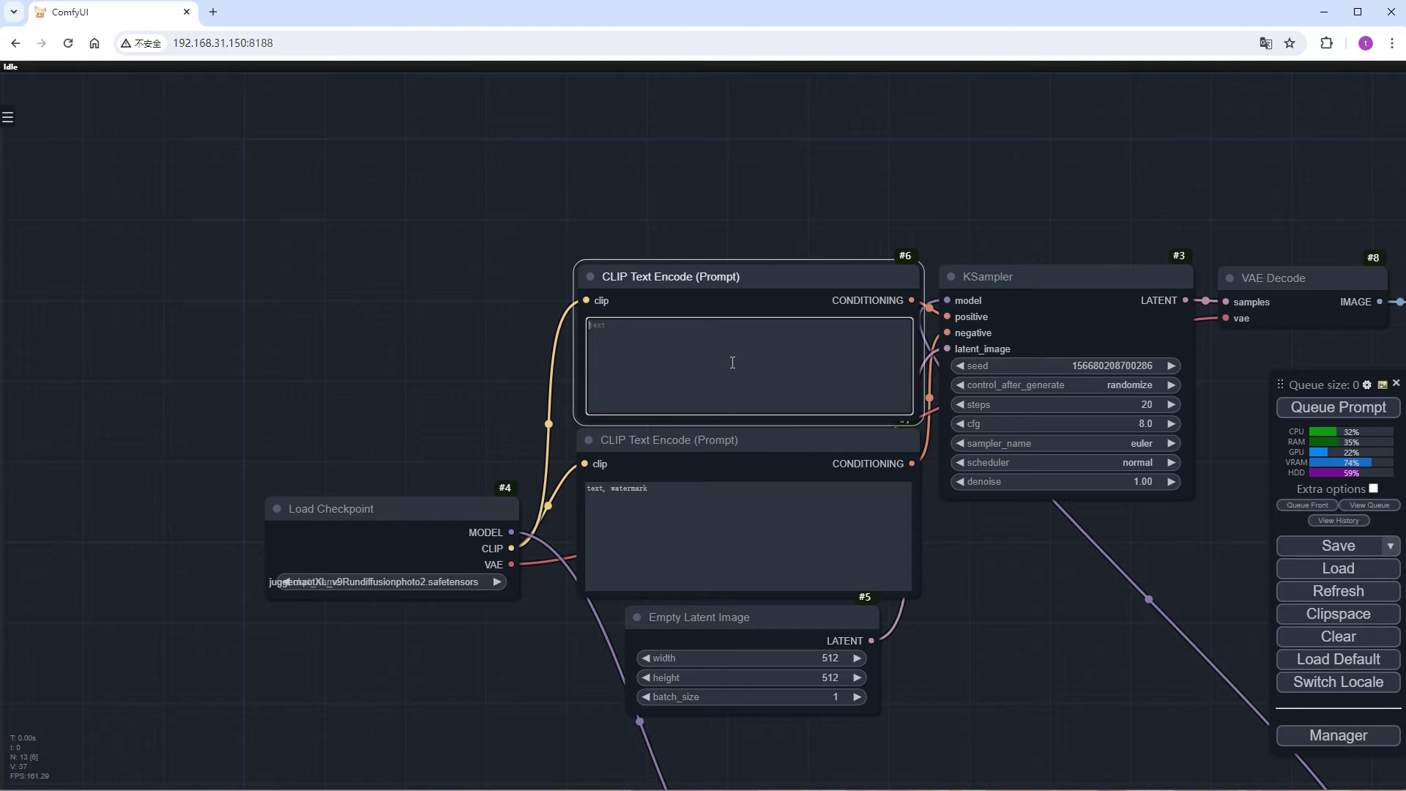
type("masterpiece, close-up, portrait, girl, background nature autumn, crayons, pencils, 8k digital art, Artgerm, Steven DaLuz, imon Prades, Guweiz, John Berkey, ultra hd, realistic, vivid colors, highly detailed, UHD drawing, pen and ink, perfect composition, beautiful detailed intricate insanely detailed octane render trending on artstation, 8k artistic photography, photorealistic concept art, soft natural volumetric cinematic perfect light")
left_click(716, 518)
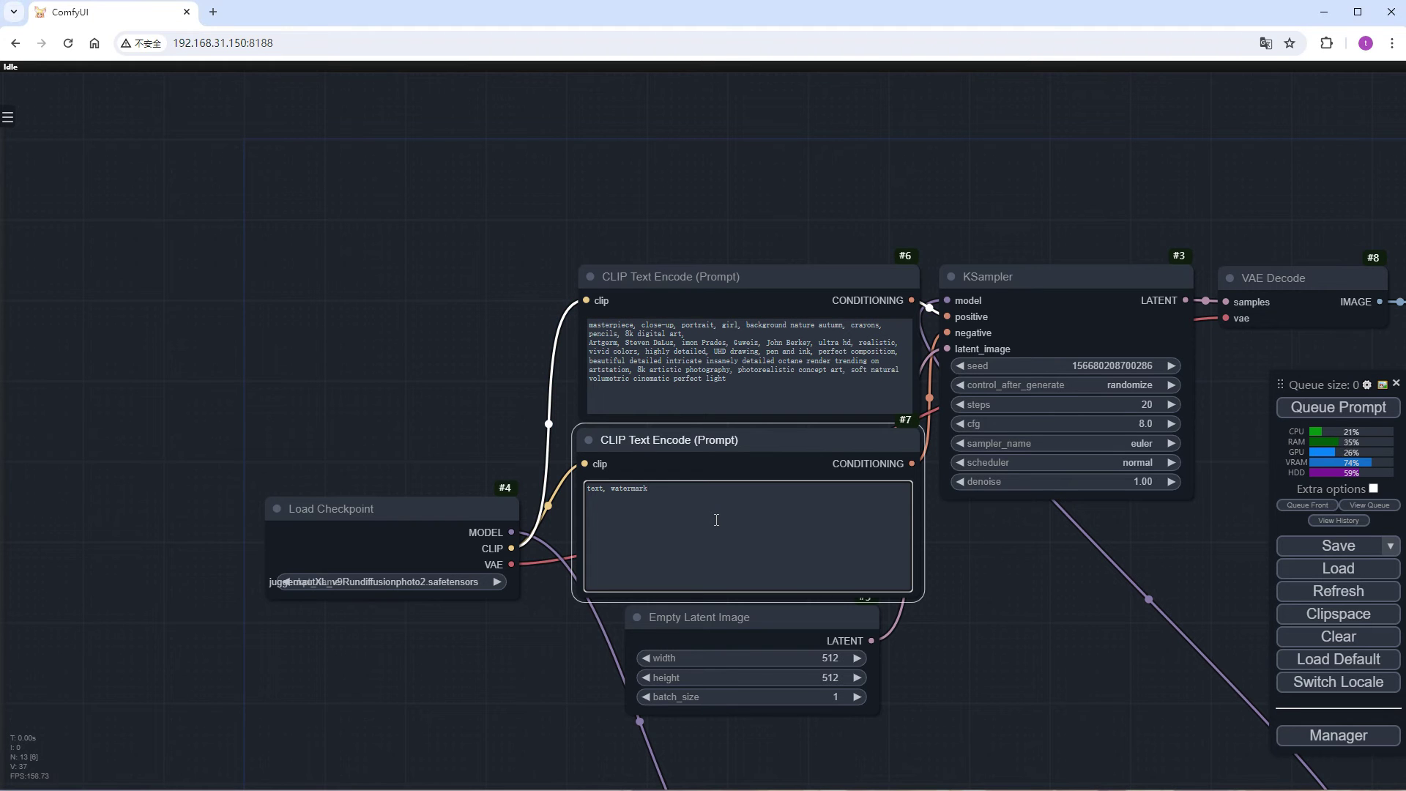
key("ctrl+a")
type("nsfw,blurry, malformed, low quality, worst quality, artifacts, noise, text, watermark, glitch, deformed, ugly, horror, ill")
Set the Empty Latent Image size to 768 × 1024
left_click_drag(1054, 666, 904, 632)
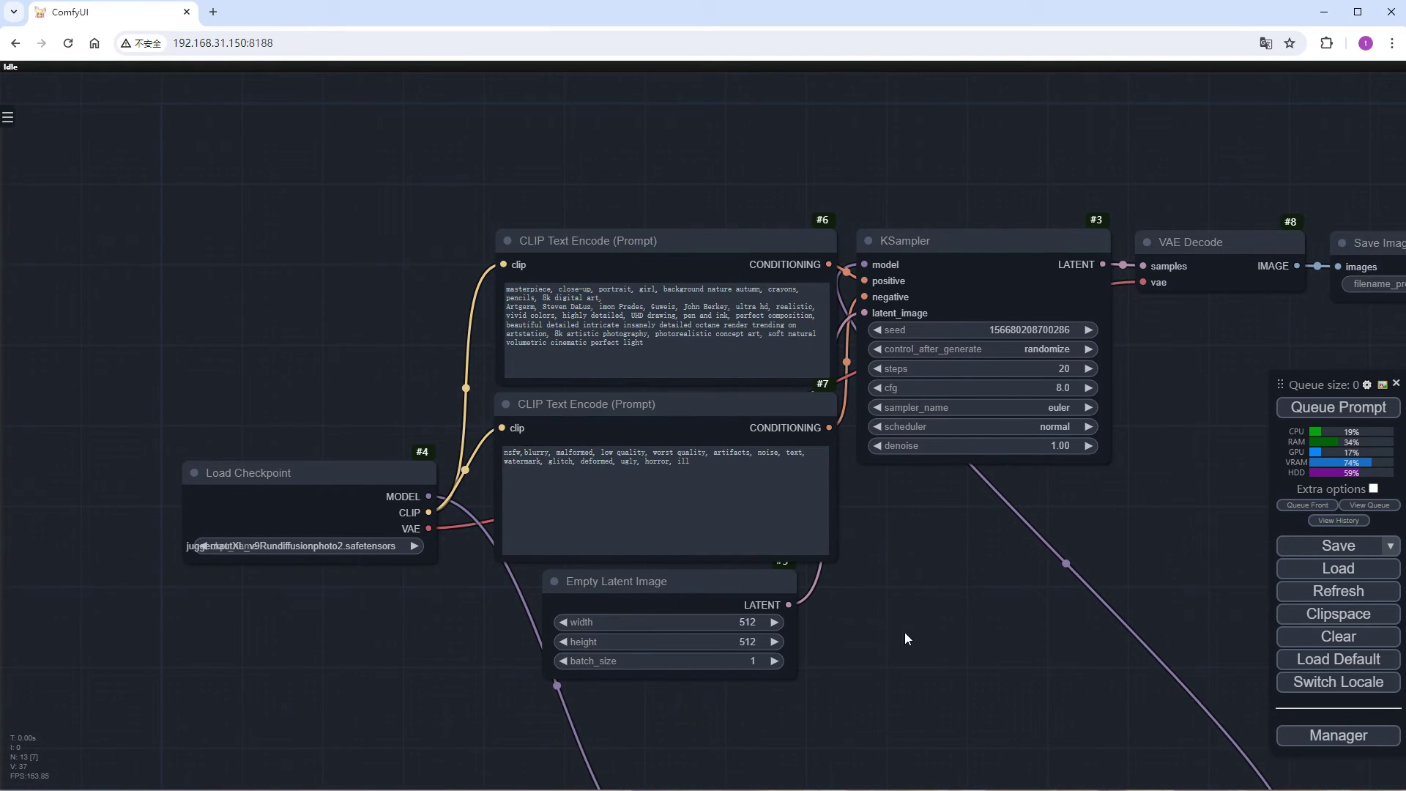
scroll(903, 632, "up", 3)
left_click(675, 613)
type("768")
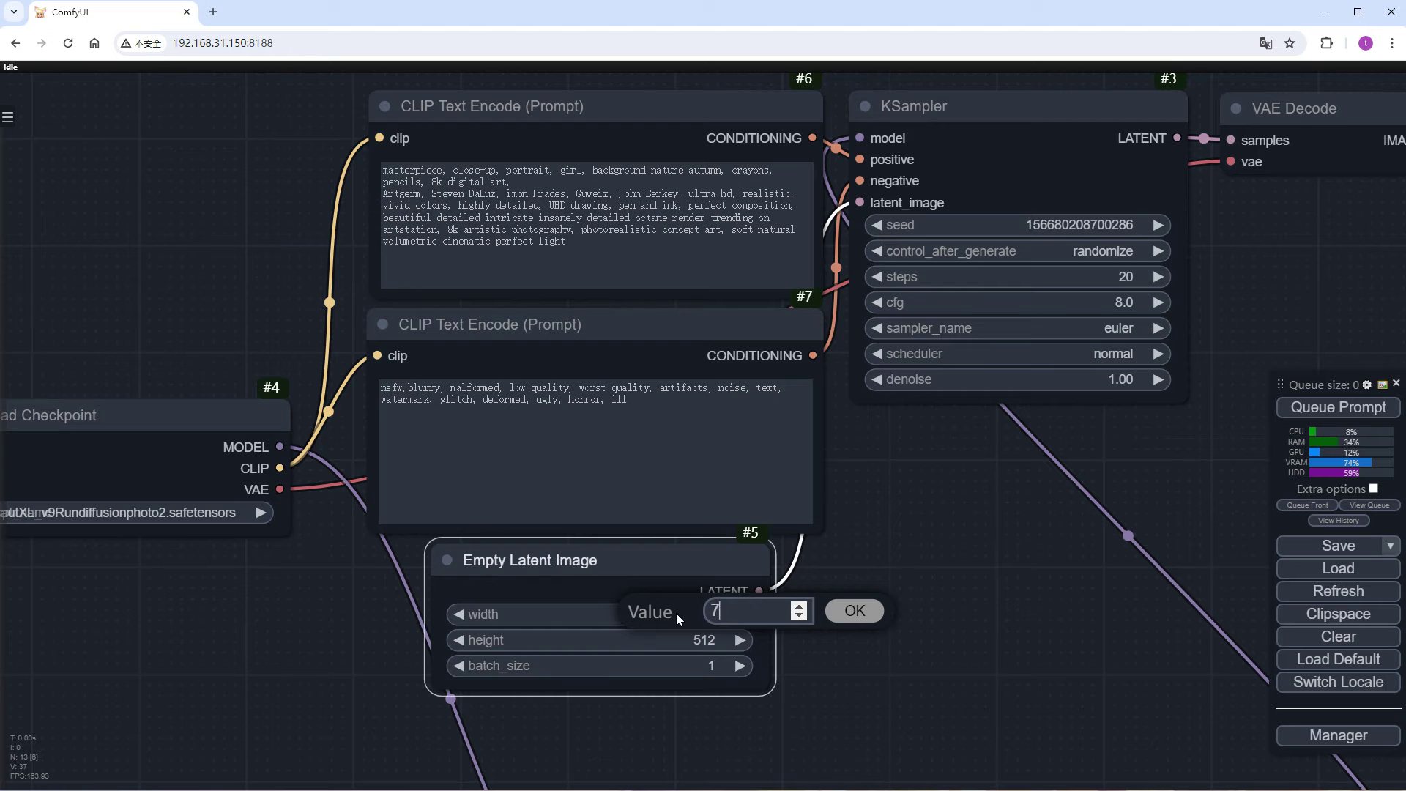
key("Return")
left_click(688, 642)
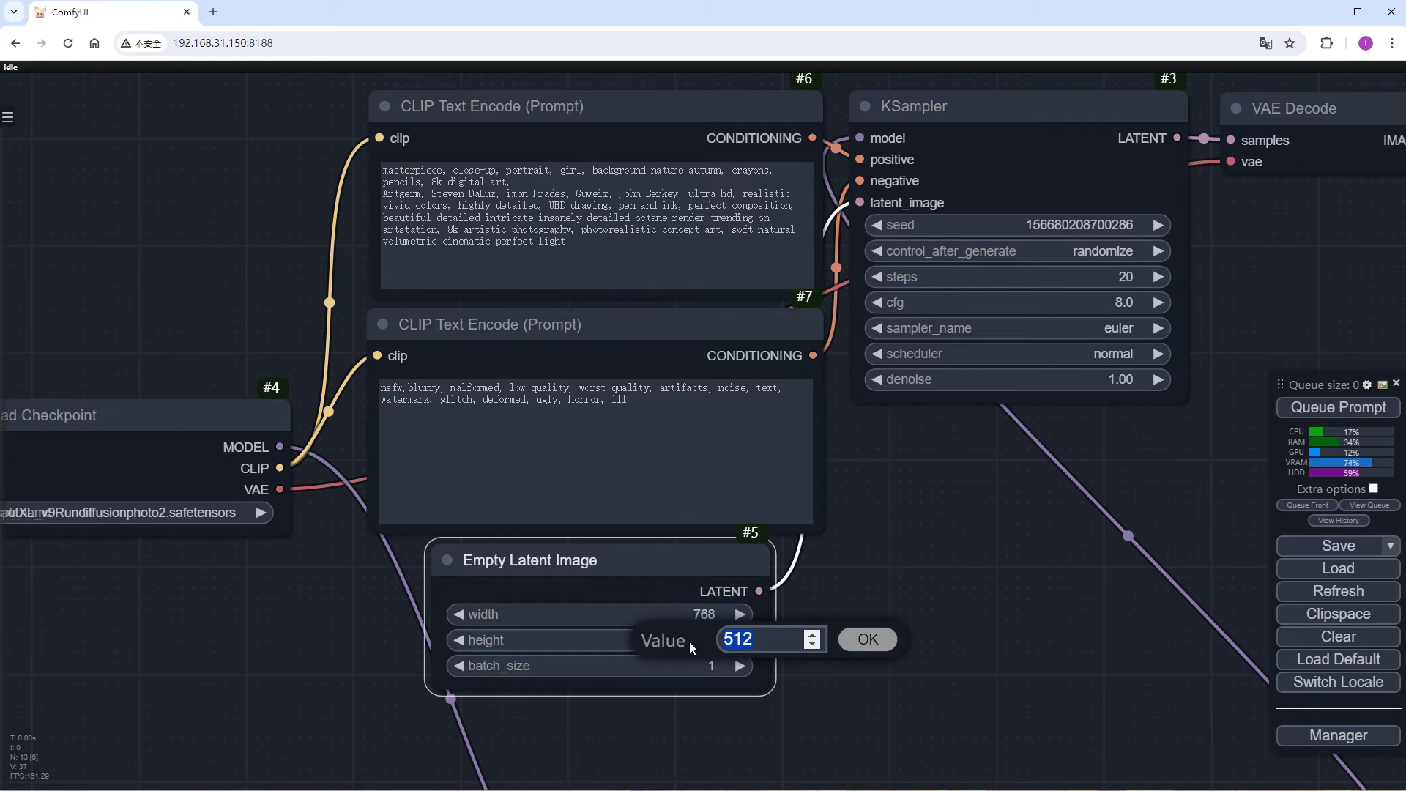
type("1024")
key("Return")
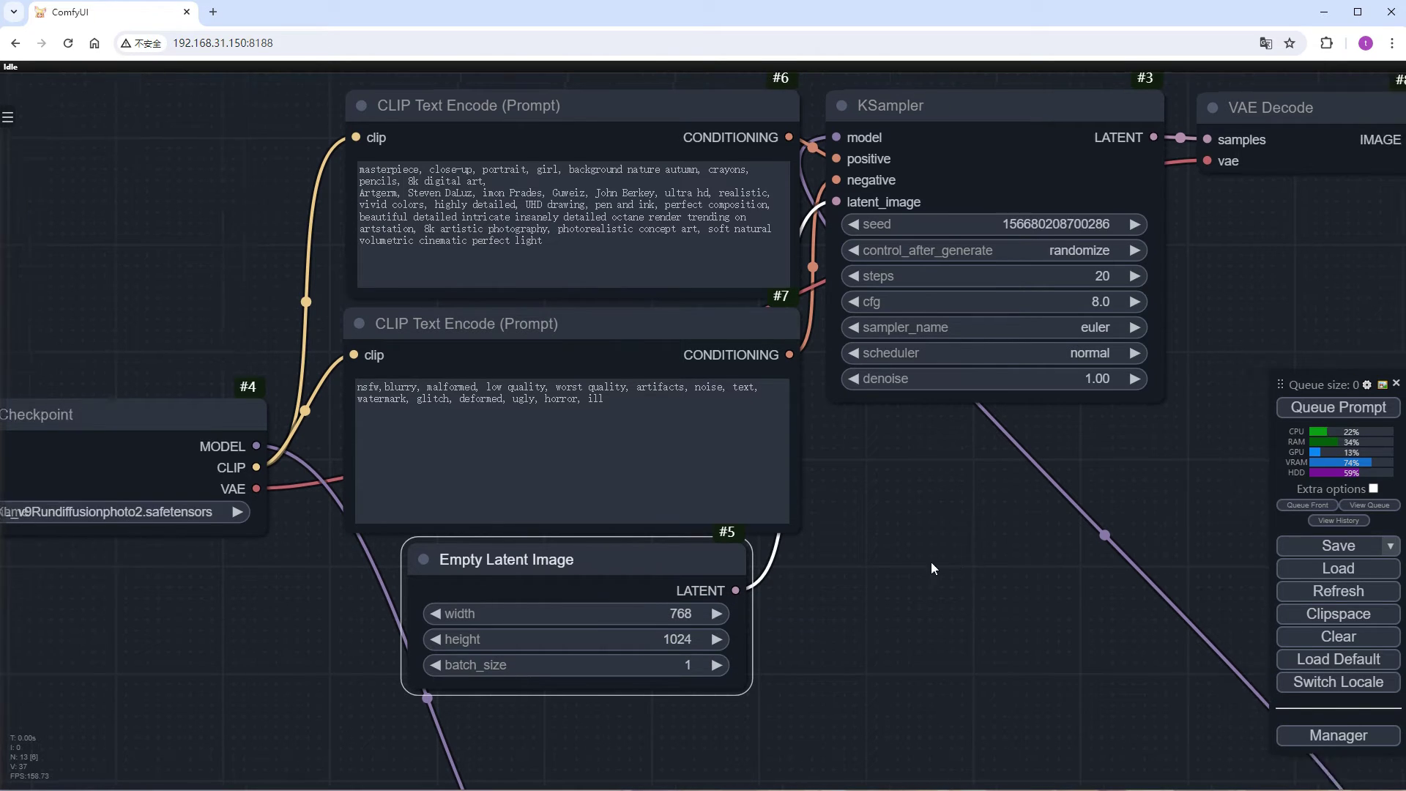
Set the KSampler seed to 77777, fixed, with 30 steps
left_click_drag(931, 561, 832, 539)
scroll(763, 231, "up", 1)
left_click(727, 204)
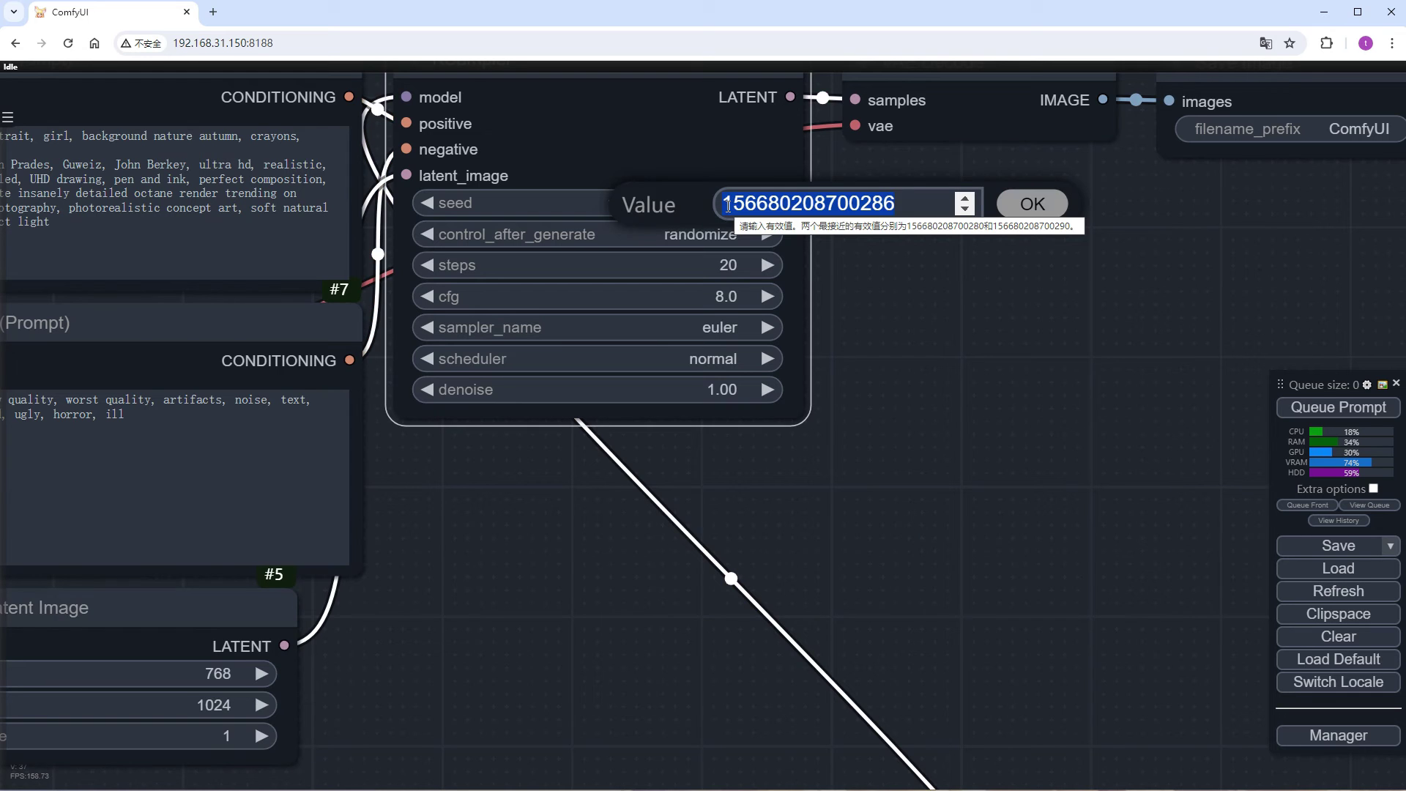
type("77777")
key("Return")
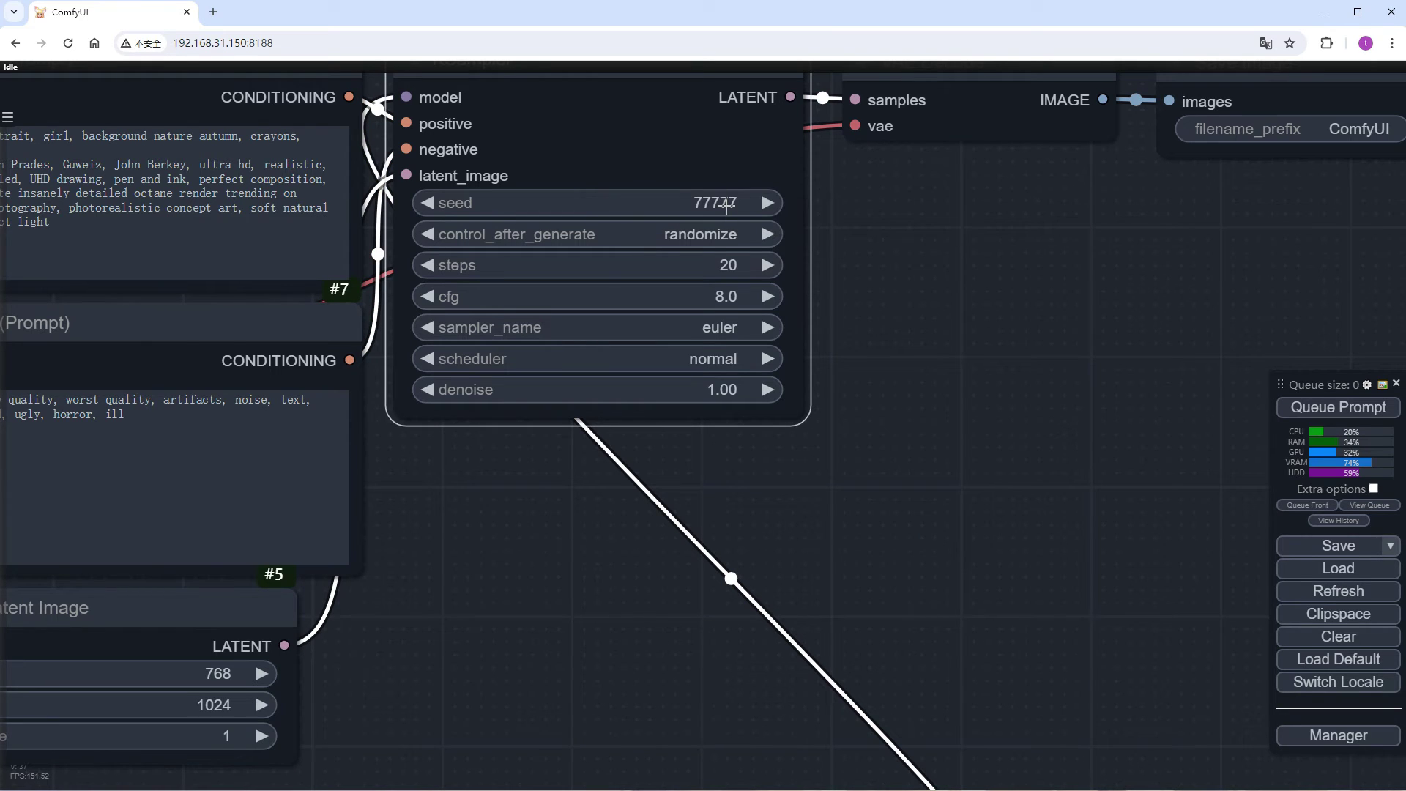
left_click(728, 236)
left_click(725, 229)
left_click(731, 265)
type("30")
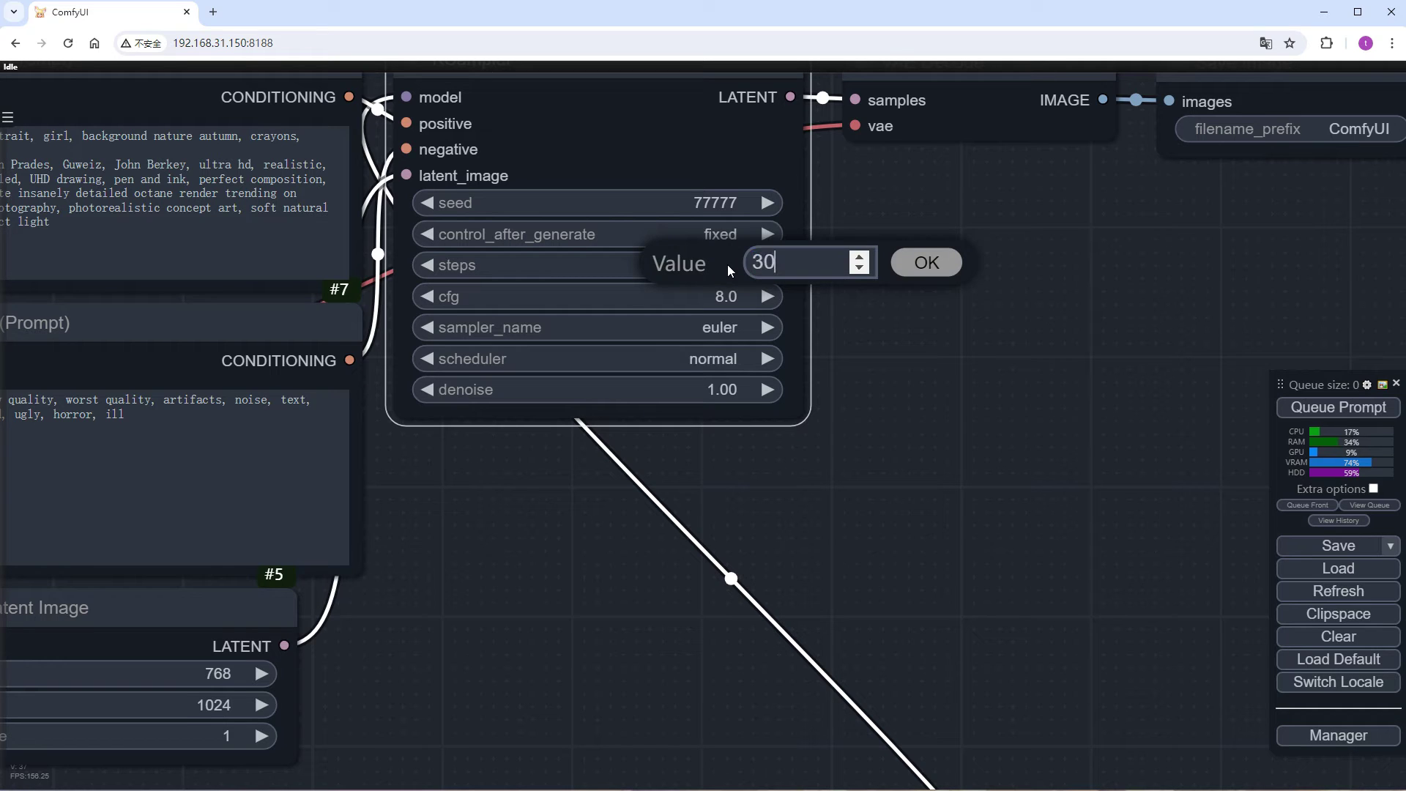
key("Return")
Set KSampler cfg to 7 with the dpmpp_2m sampler and karras scheduler
left_click(731, 297)
type("7")
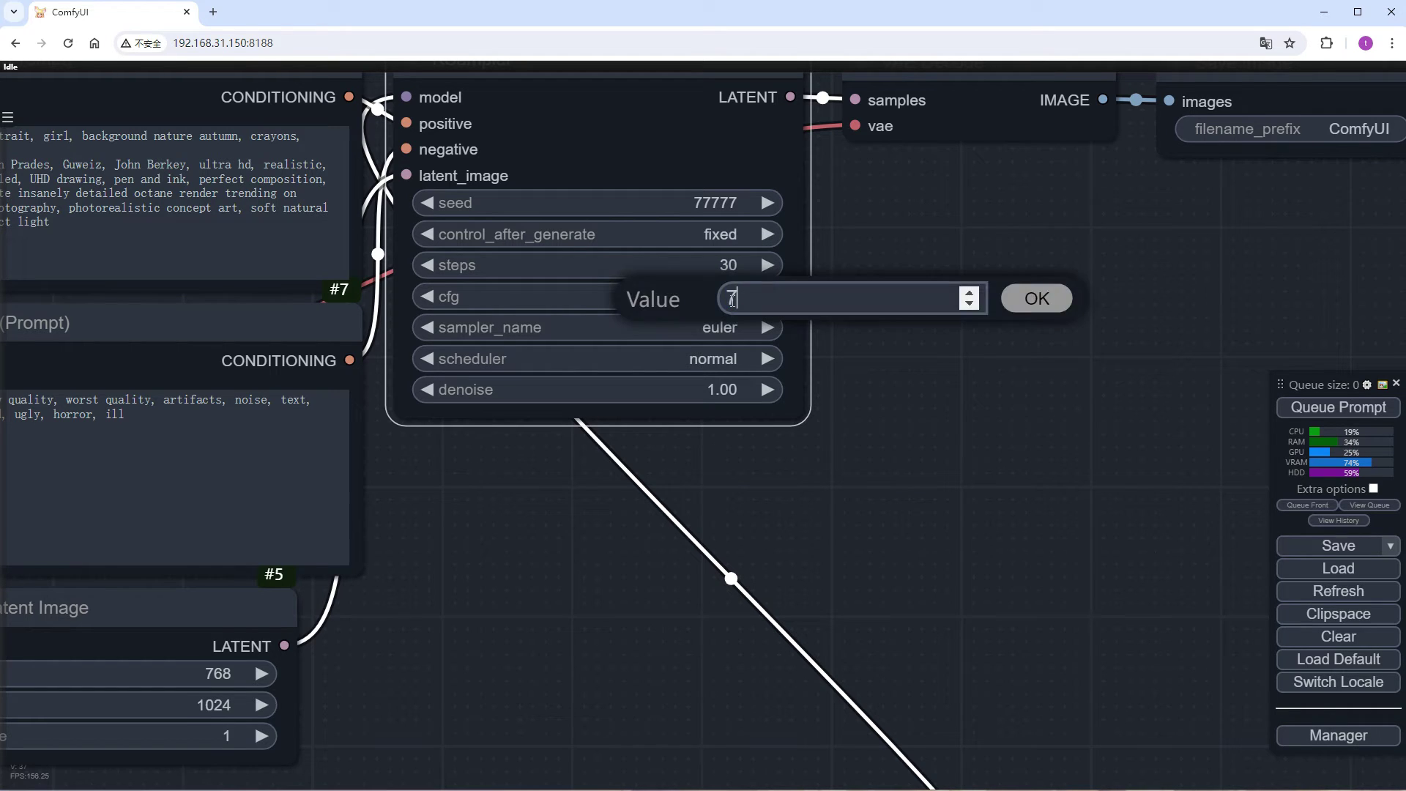
key("Return")
left_click(731, 329)
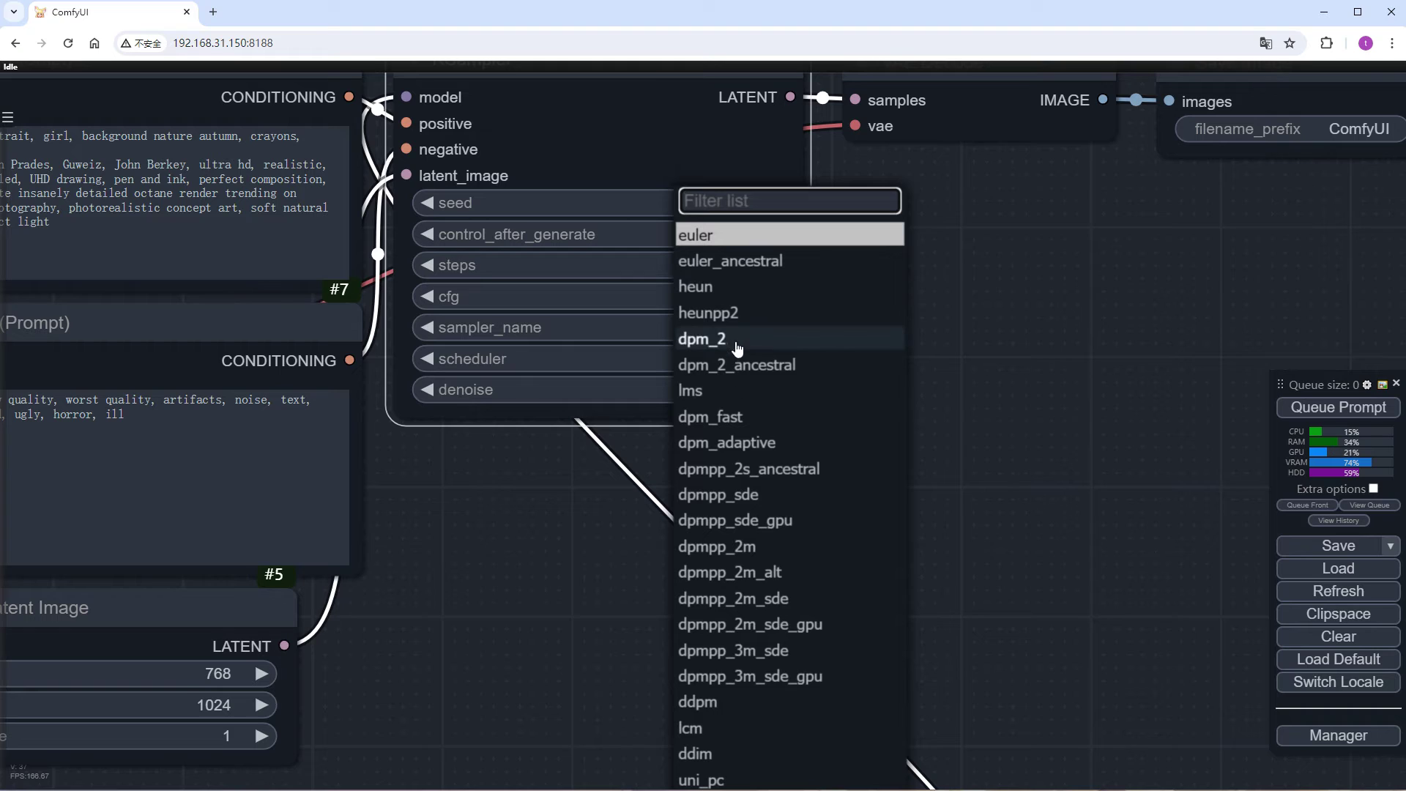
left_click(768, 560)
left_click(731, 358)
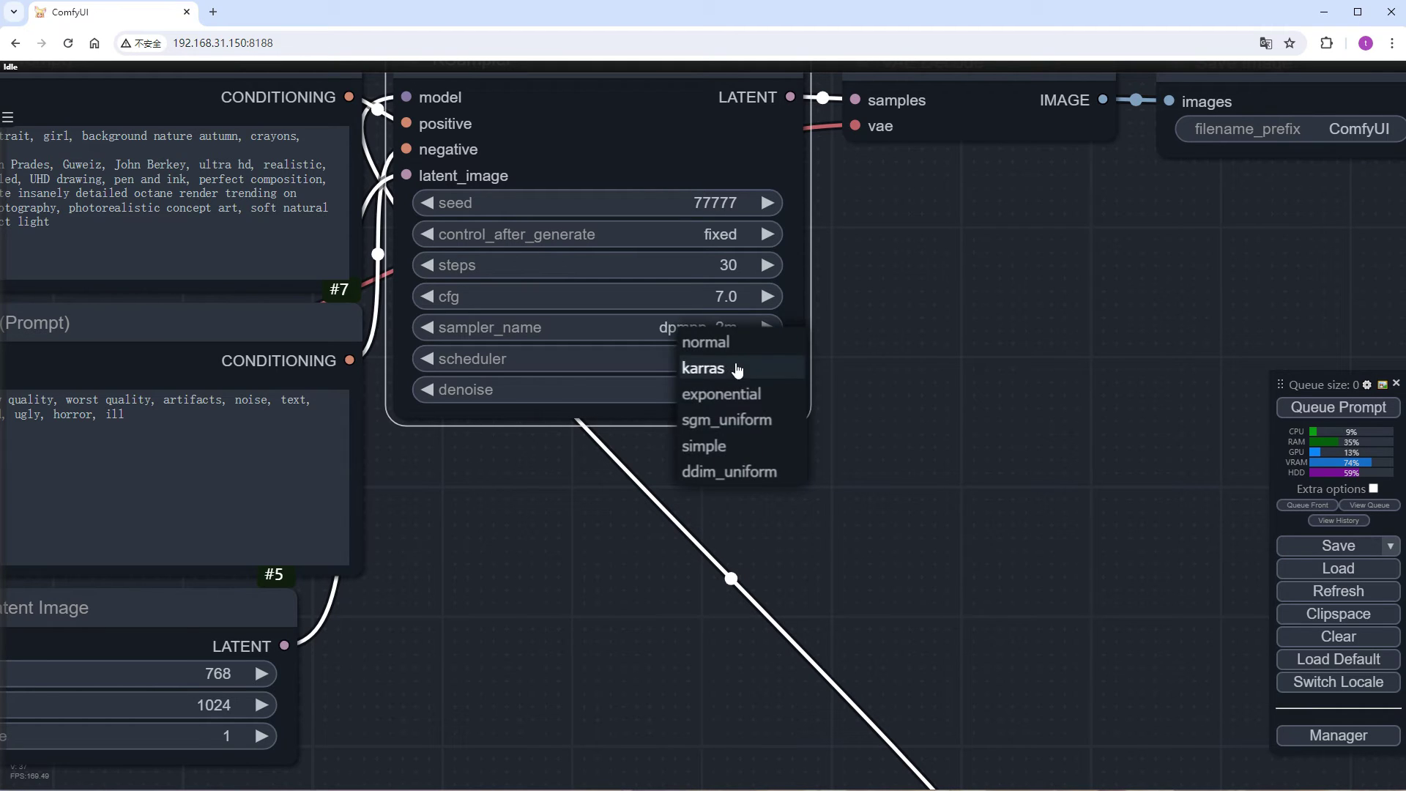
left_click(735, 364)
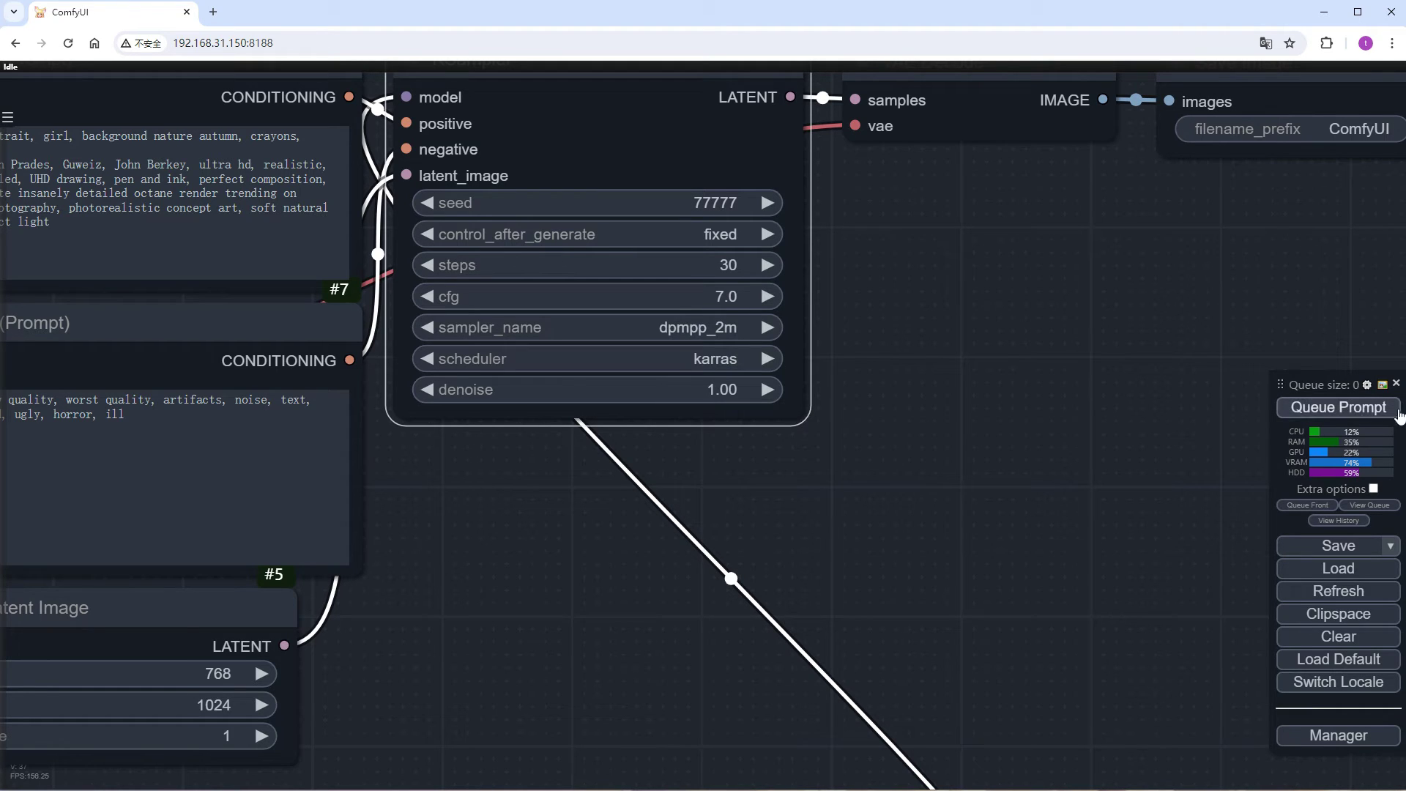
Queue the workflow to generate the autumn portrait
left_click(1355, 408)
scroll(1044, 419, "down", 9)
left_click_drag(1044, 419, 995, 353)
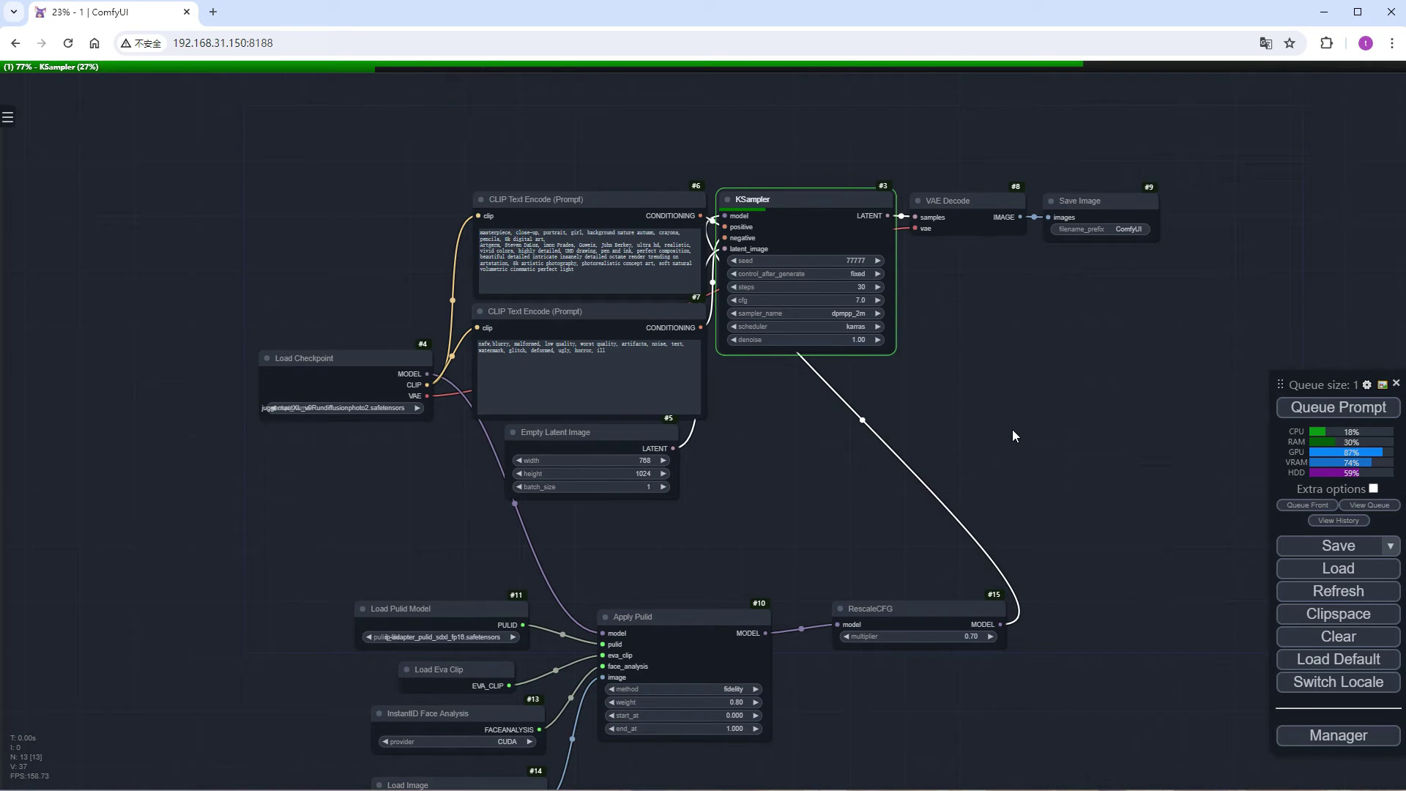
scroll(1118, 452, "down", 3)
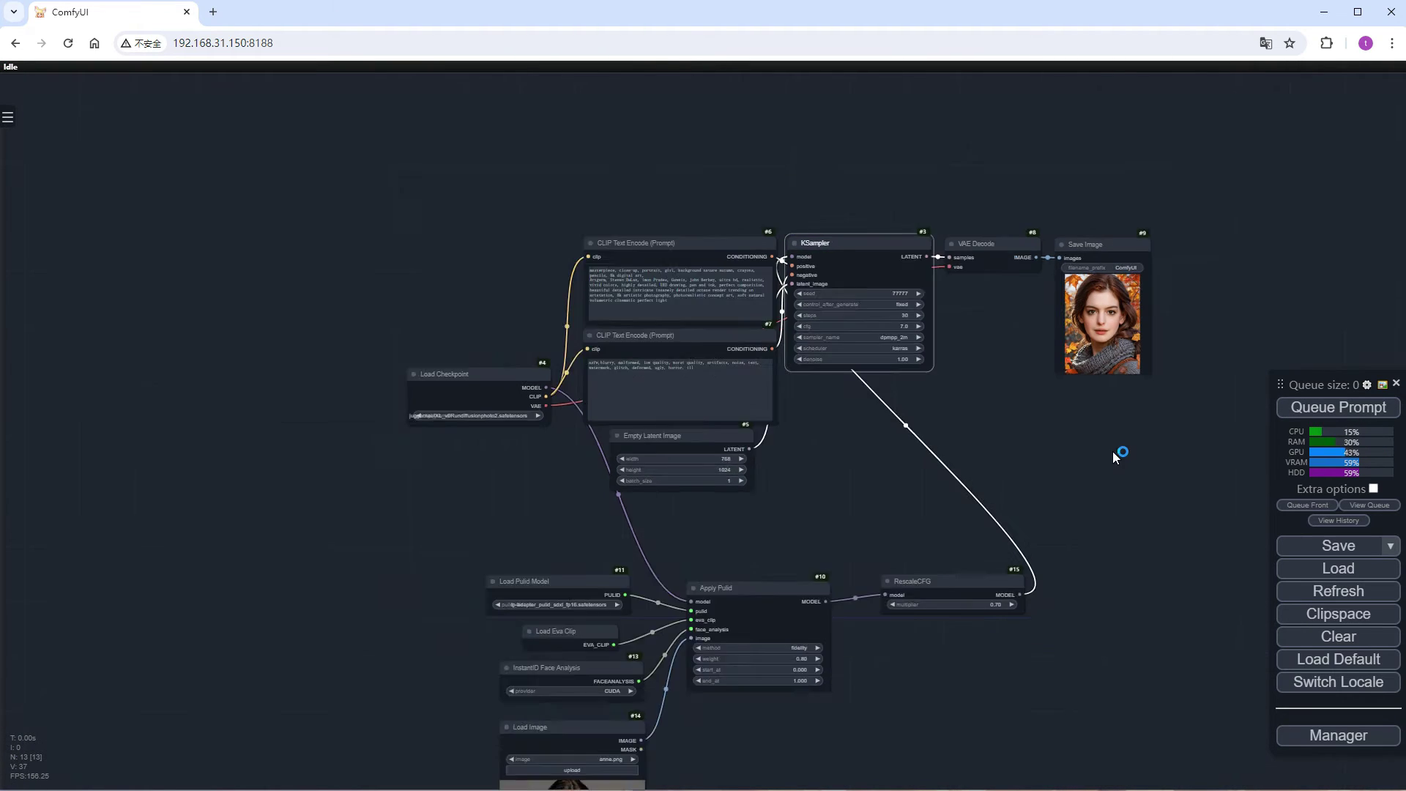
Place the Save Image node beside the anne.png reference and enlarge its preview
left_click_drag(1043, 212, 695, 647)
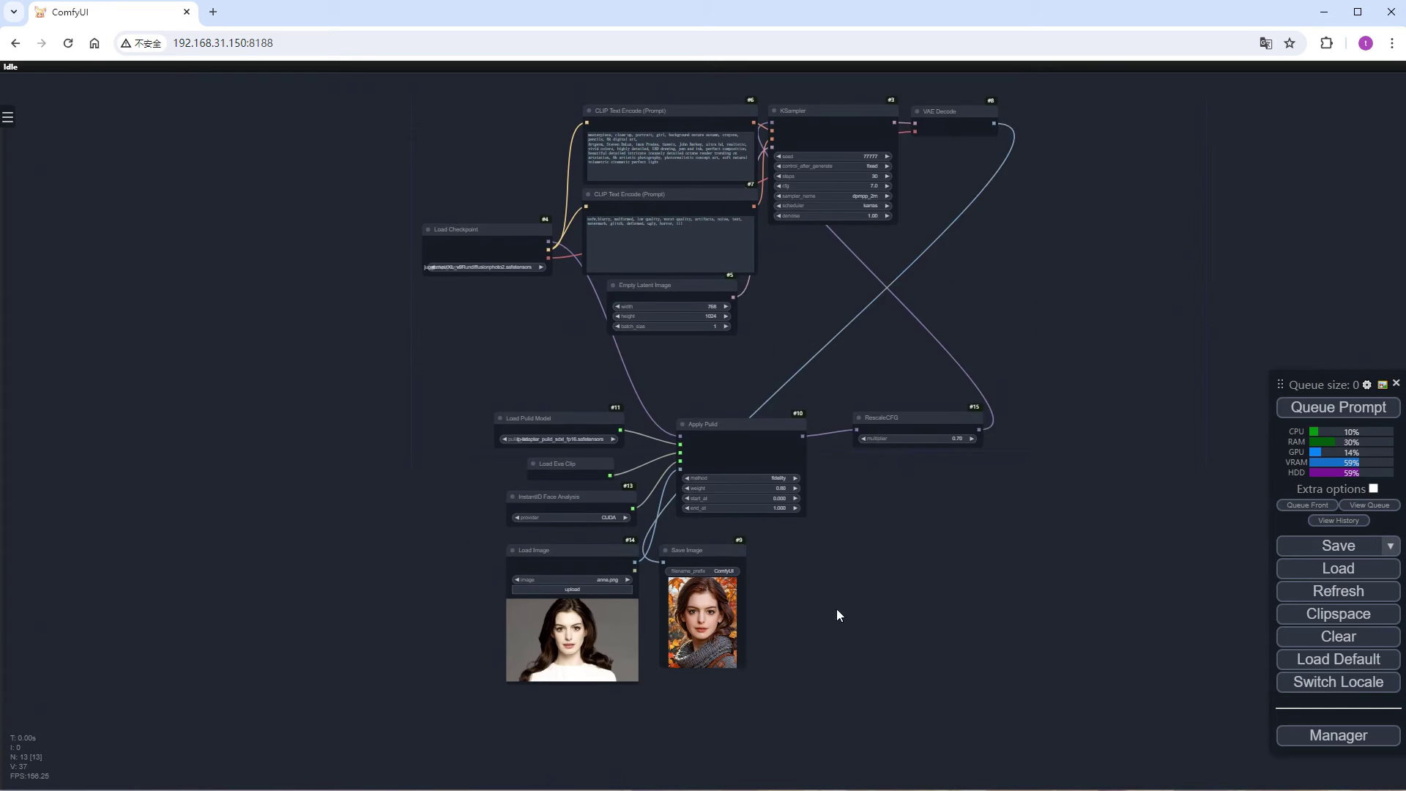
scroll(669, 681, "up", 7)
left_click_drag(906, 610, 1007, 651)
scroll(780, 692, "up", 7)
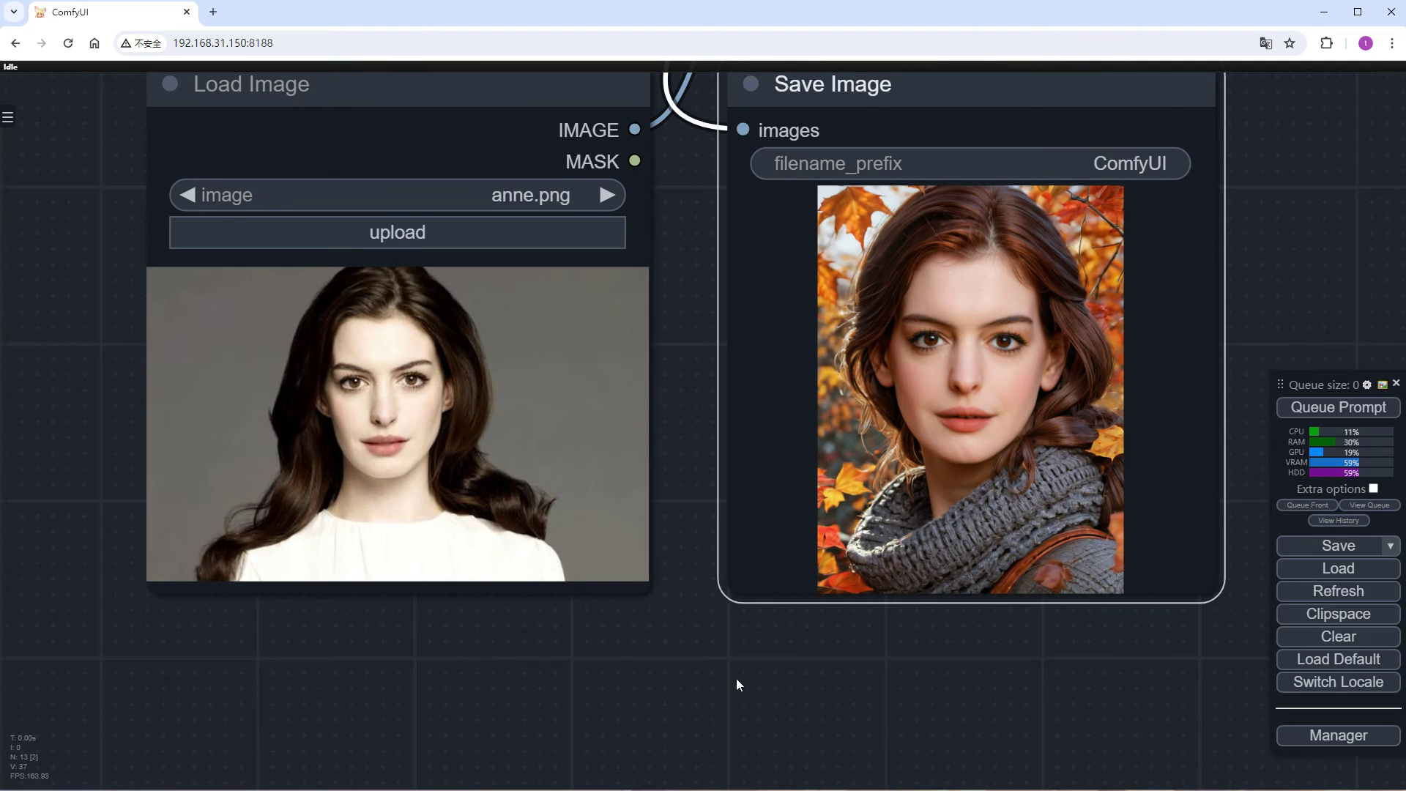
left_click_drag(737, 684, 720, 757)
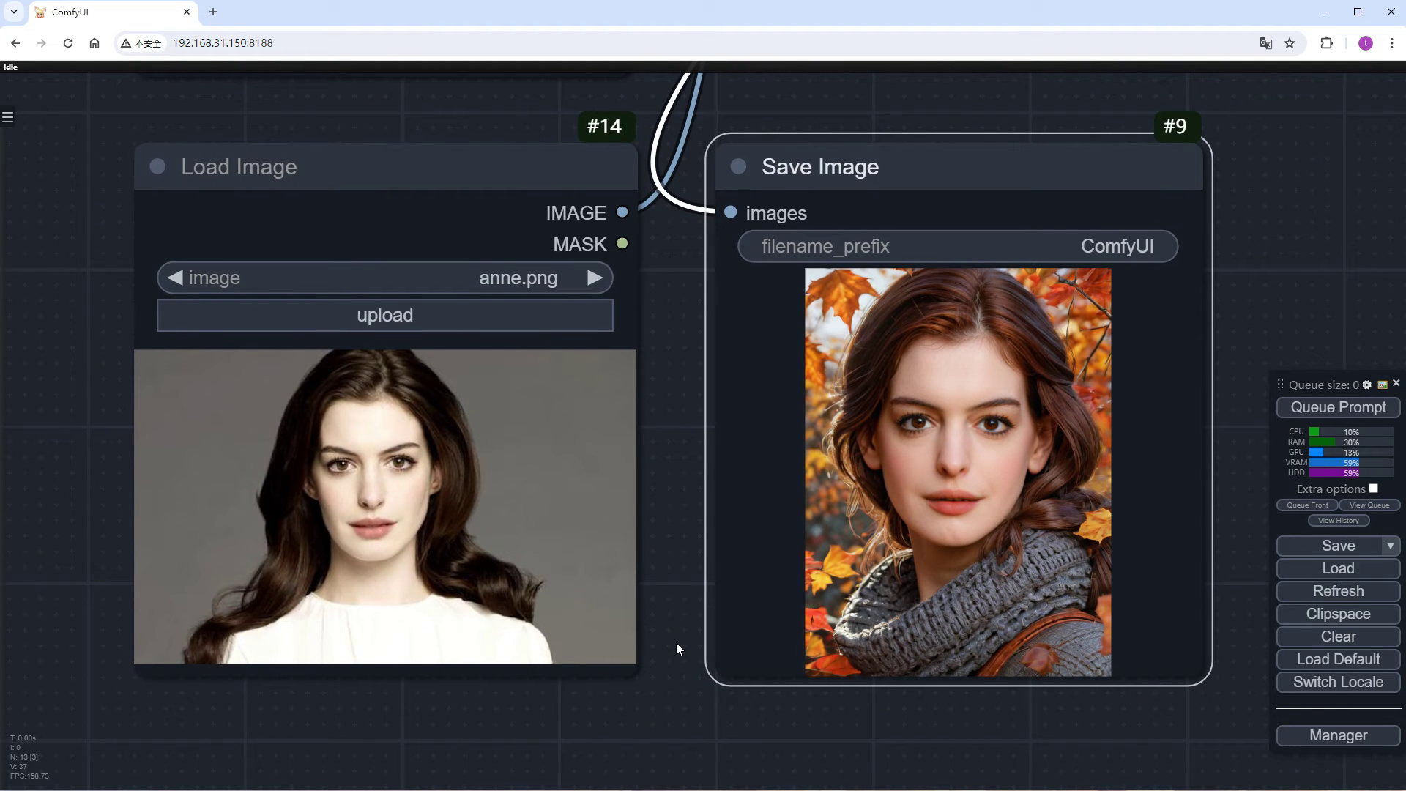
scroll(675, 643, "down", 5)
left_click_drag(1083, 559, 507, 666)
Add an IPAdapter Advanced node below RescaleCFG
left_click(798, 402)
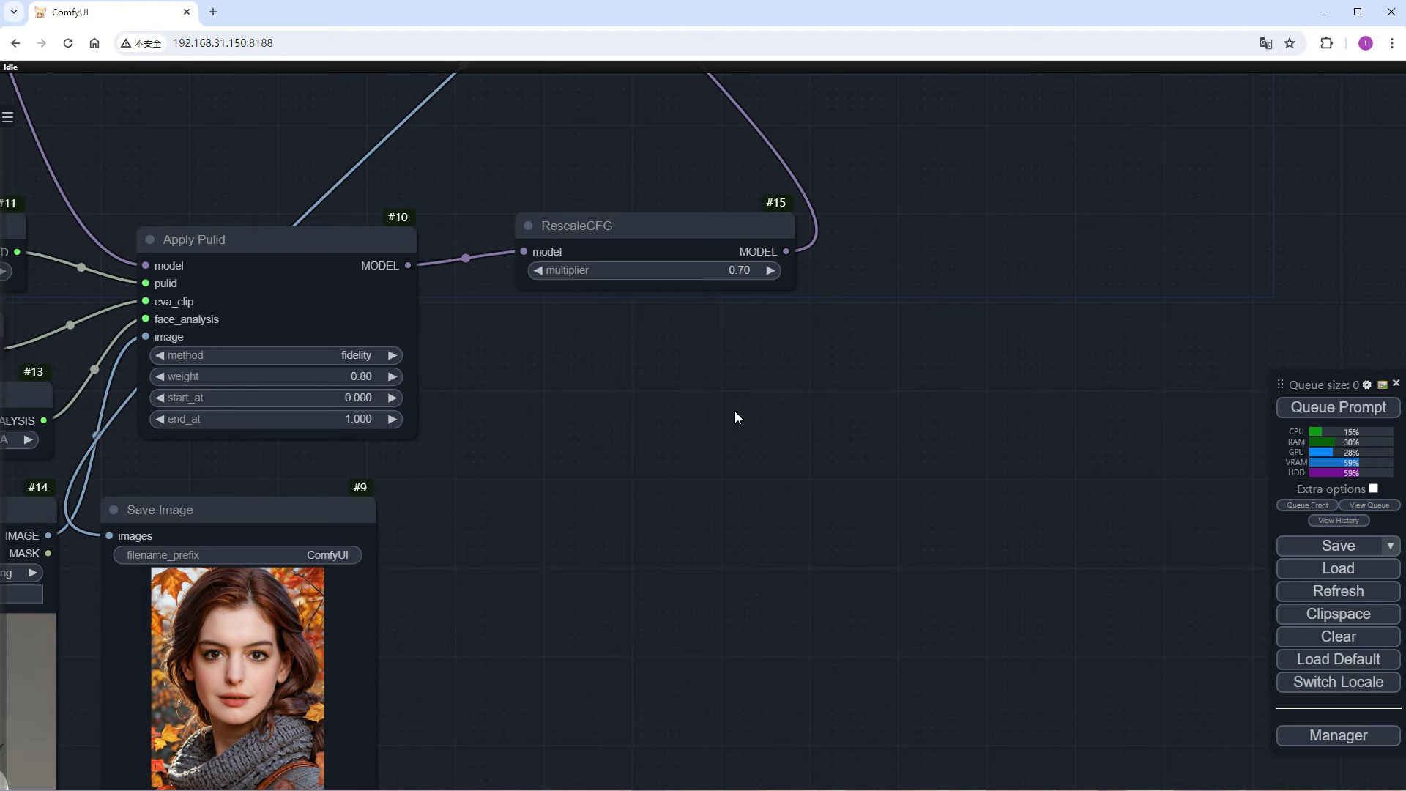
double_click(736, 410)
type("ipad")
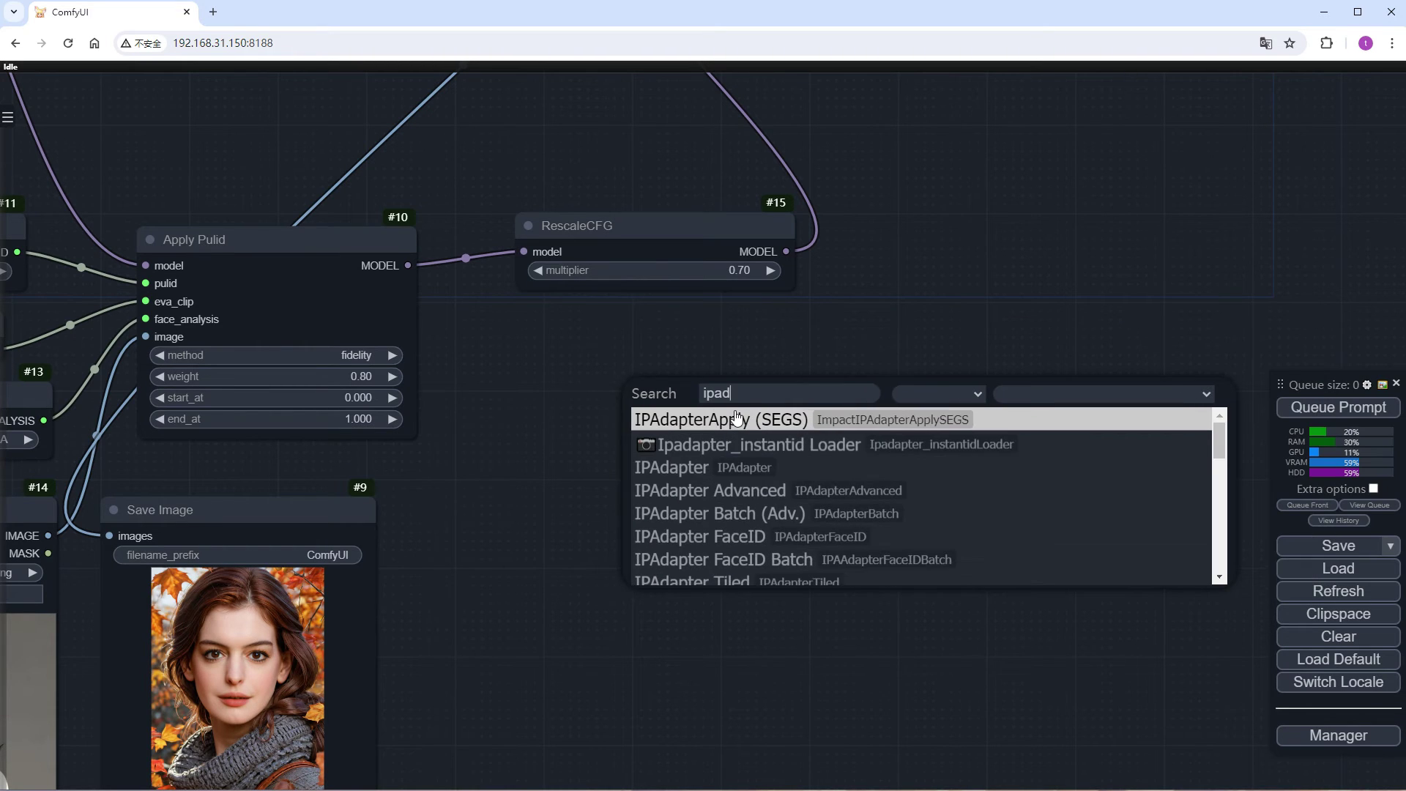
left_click(743, 491)
left_click_drag(792, 401, 637, 450)
Feed IPAdapter Advanced from a unified loader with the PLUS (high strength) preset, taking Apply Pulid's model
left_click(685, 537)
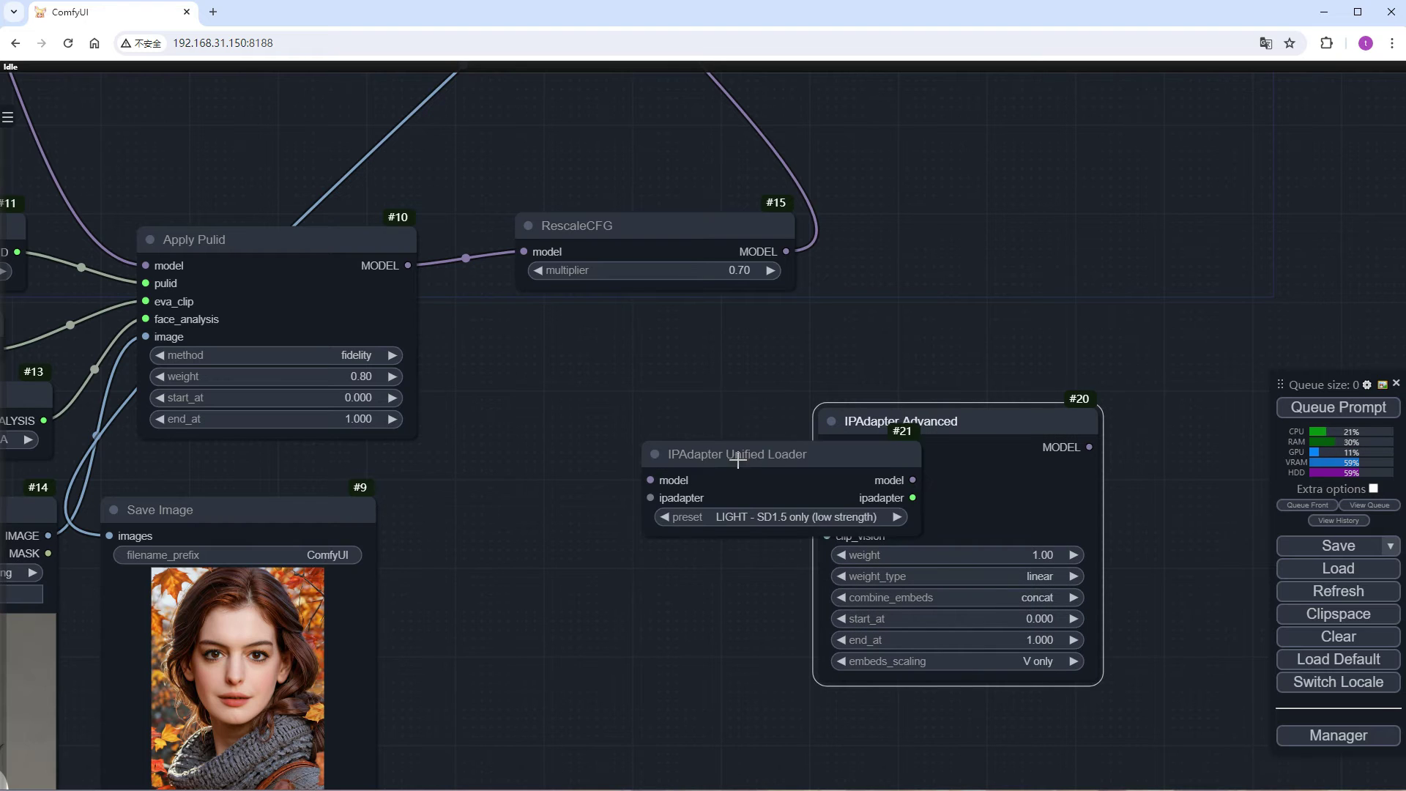
left_click_drag(758, 457, 582, 443)
left_click_drag(743, 465, 827, 447)
left_click(628, 503)
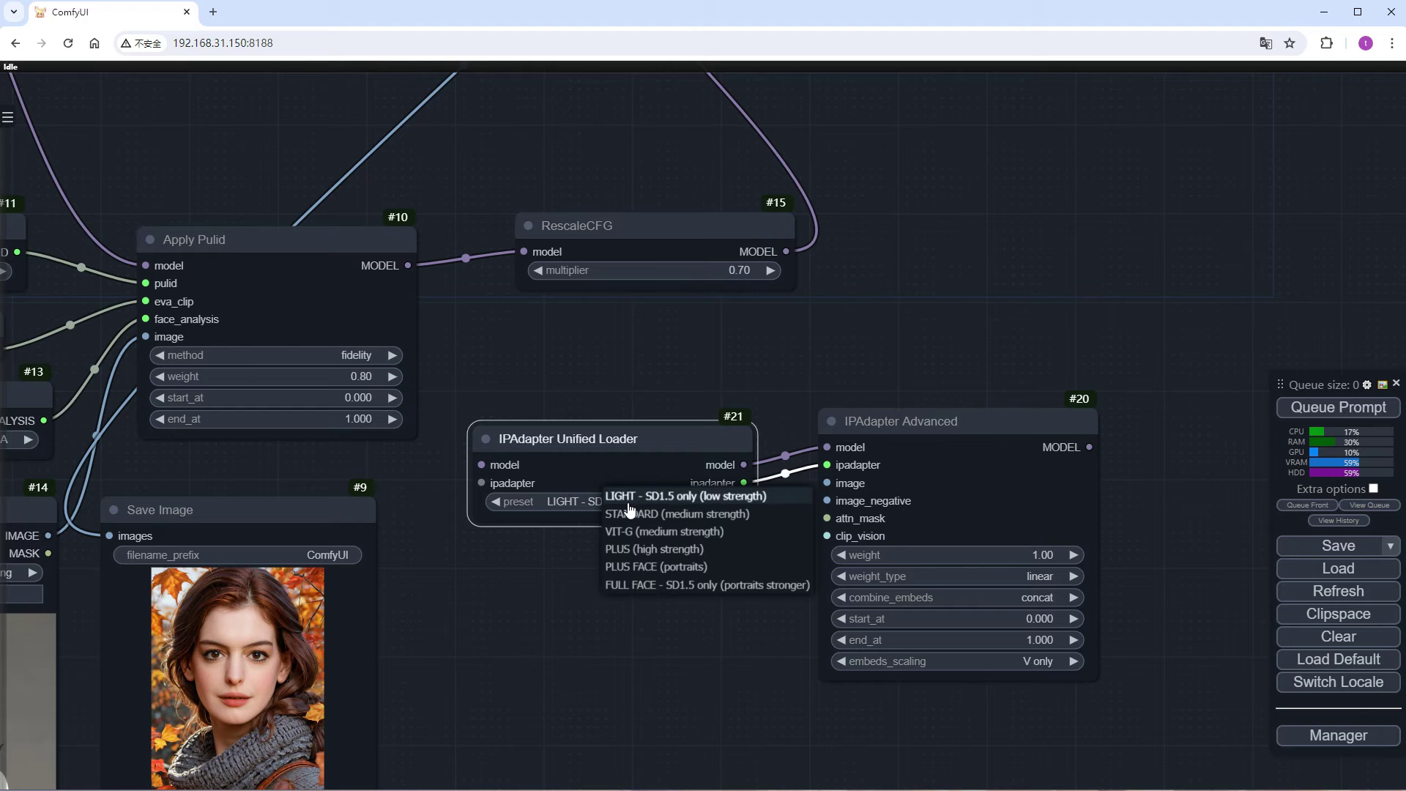
left_click(654, 550)
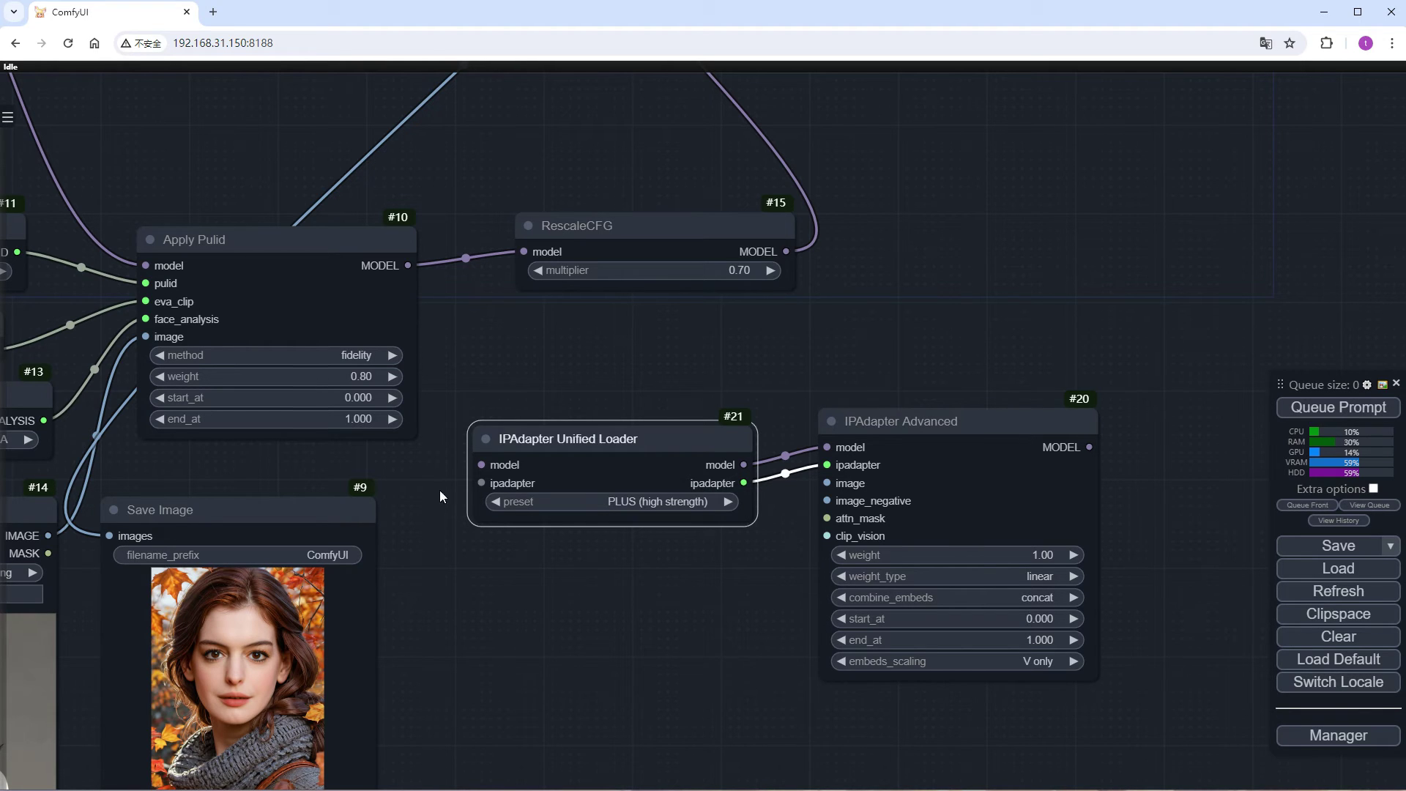
left_click_drag(491, 462, 408, 265)
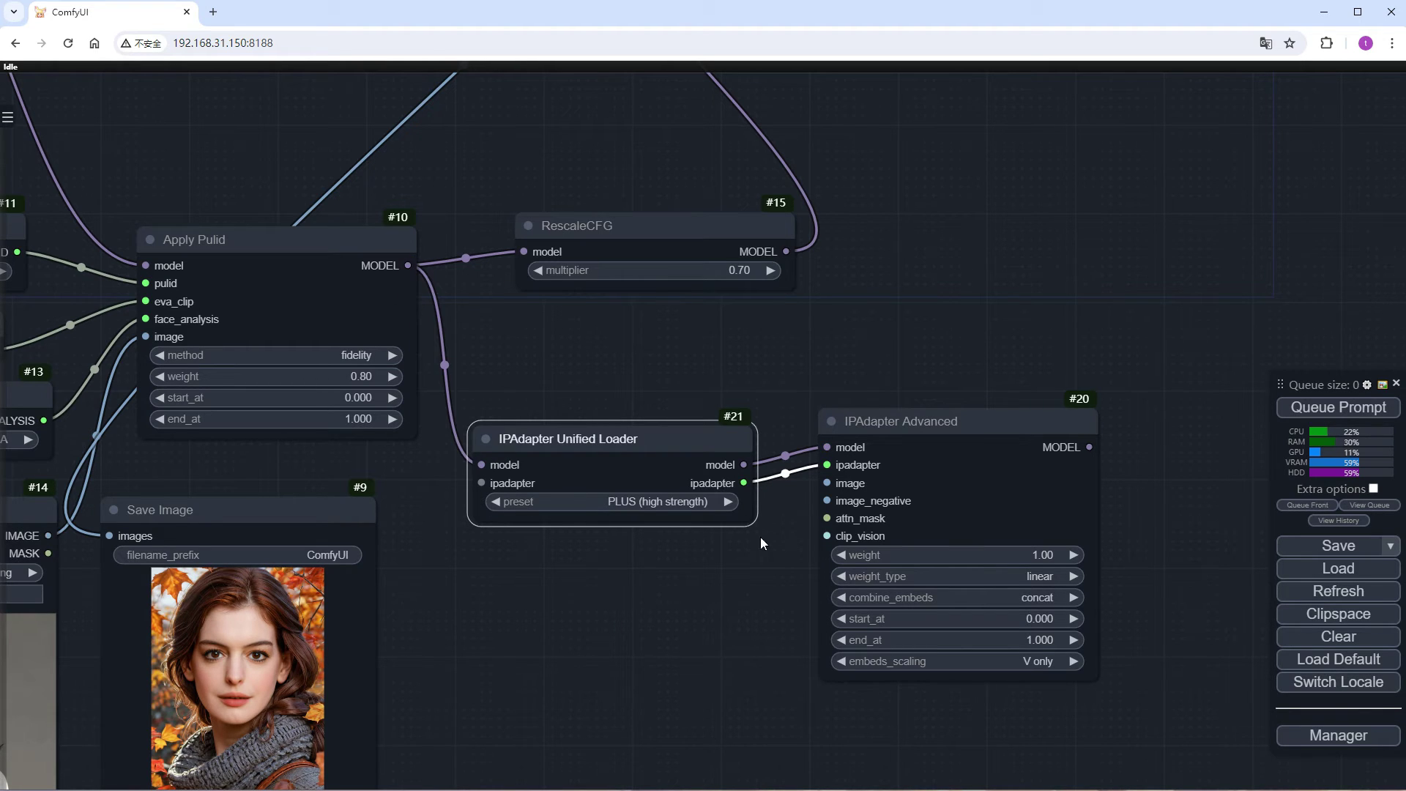
Connect a Load Image node with watercolor.png to IPAdapter Advanced's image input
left_click_drag(825, 484, 507, 590)
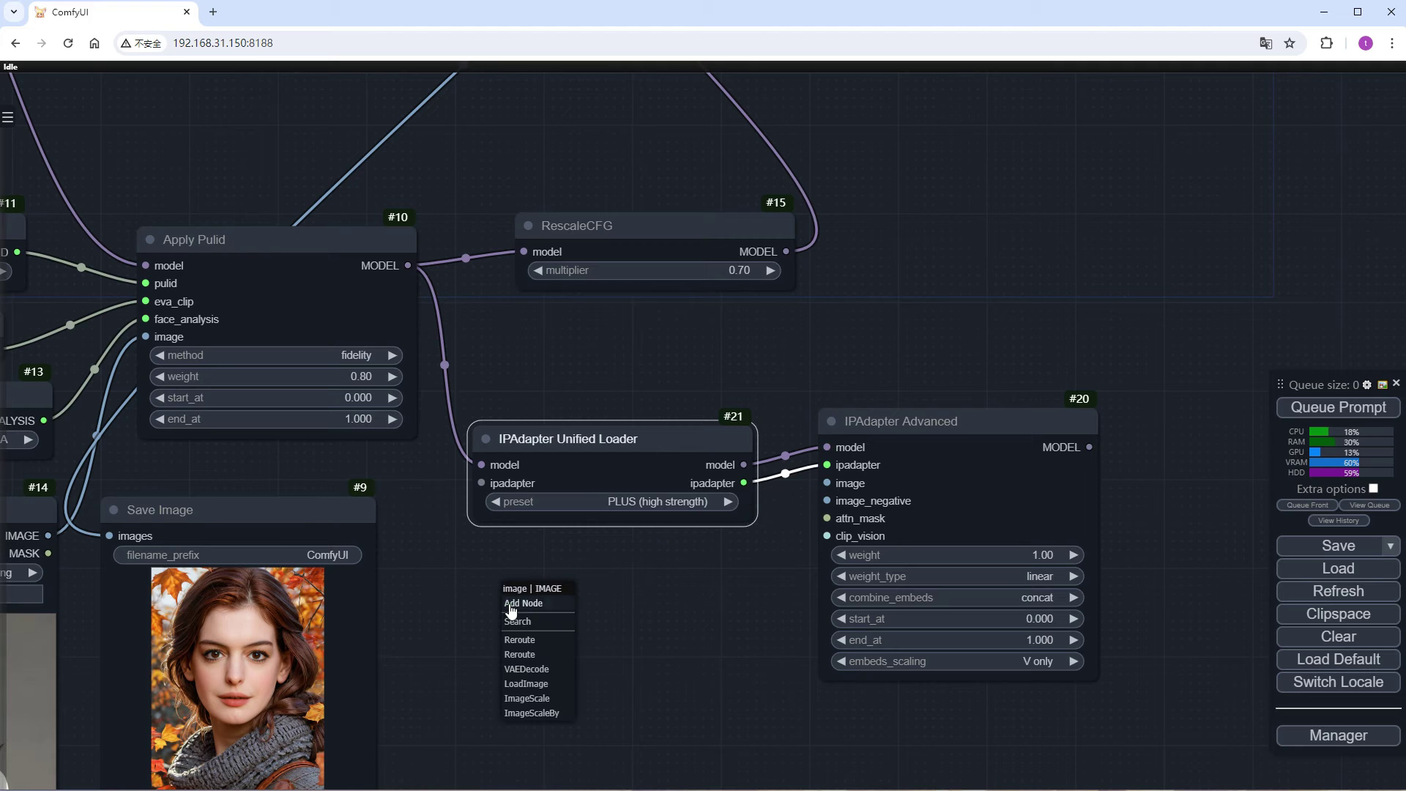
left_click(535, 683)
left_click(602, 627)
left_click(612, 639)
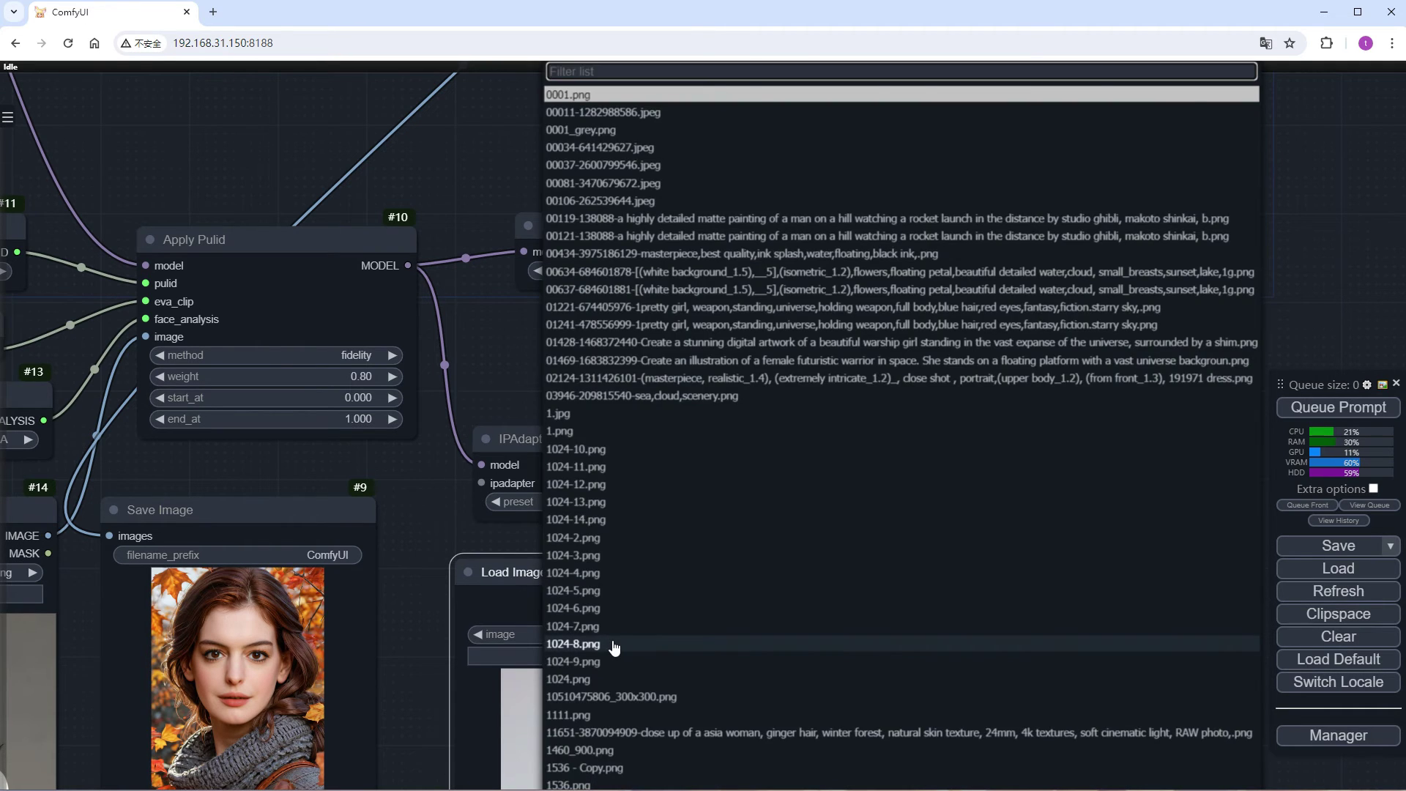
type("wat")
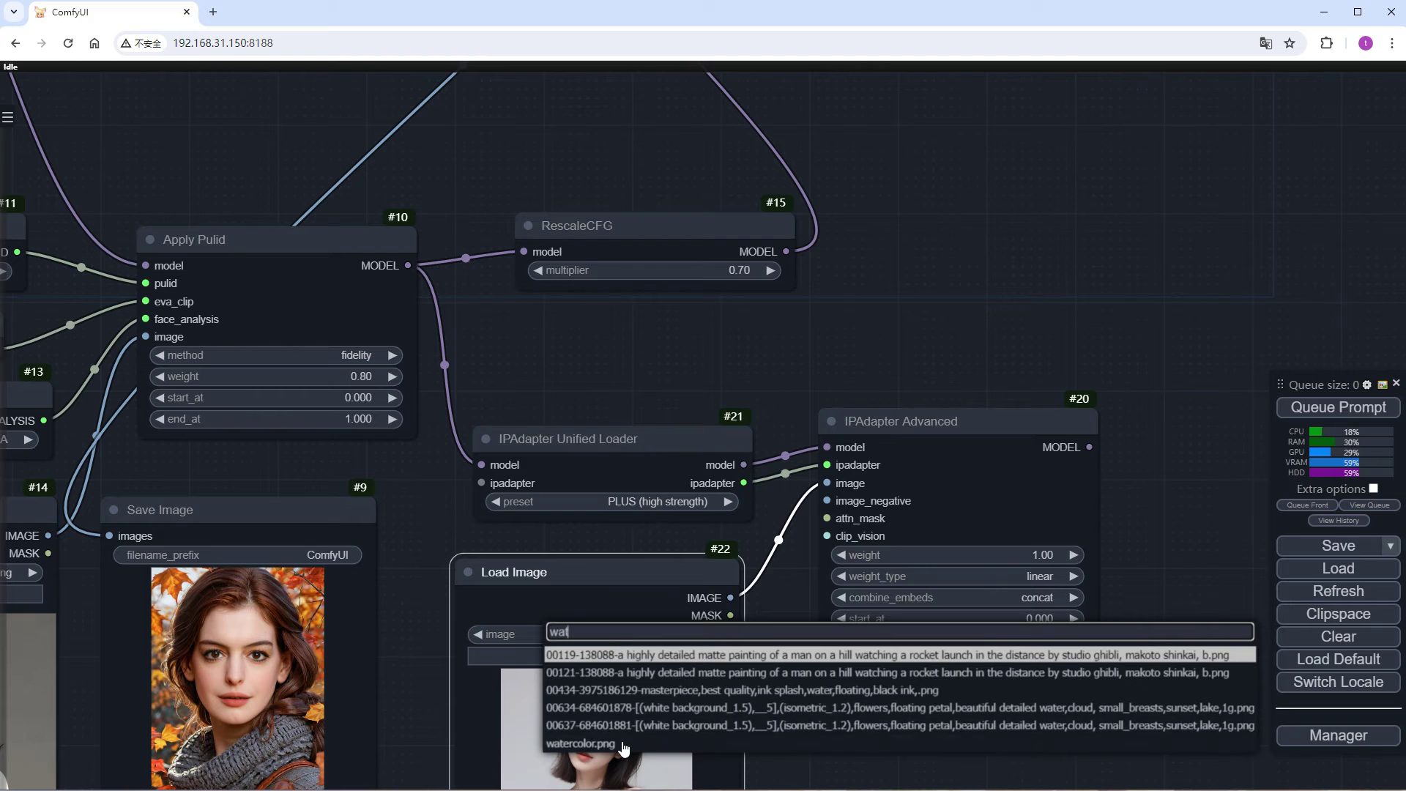
left_click(582, 744)
Set the weight type to style transfer and route IPAdapter Advanced's model into RescaleCFG
left_click_drag(1089, 722, 1082, 654)
left_click(1036, 509)
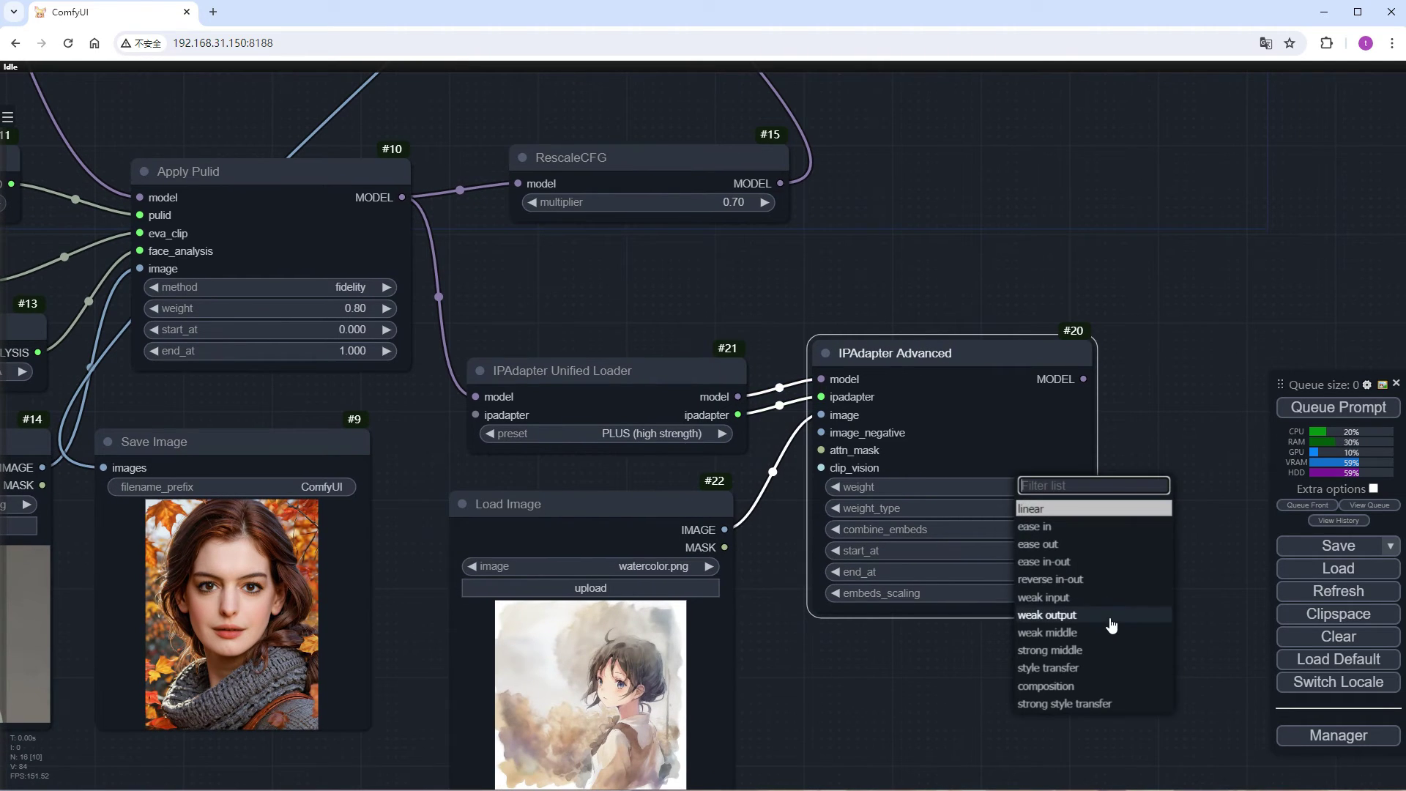
left_click(1077, 667)
left_click_drag(1084, 379, 519, 183)
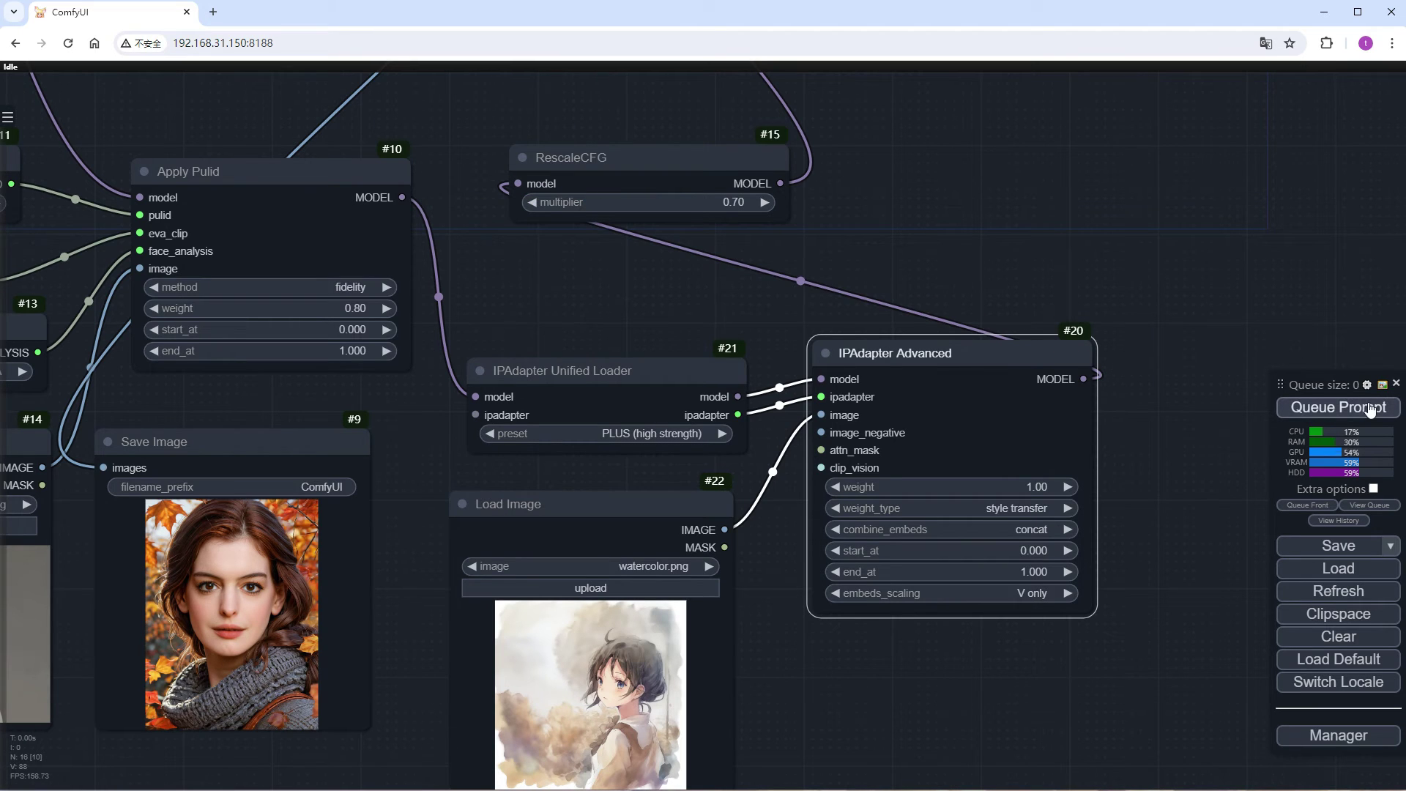
Queue the workflow to render the watercolor-style portrait
left_click(1362, 408)
scroll(989, 620, "down", 5)
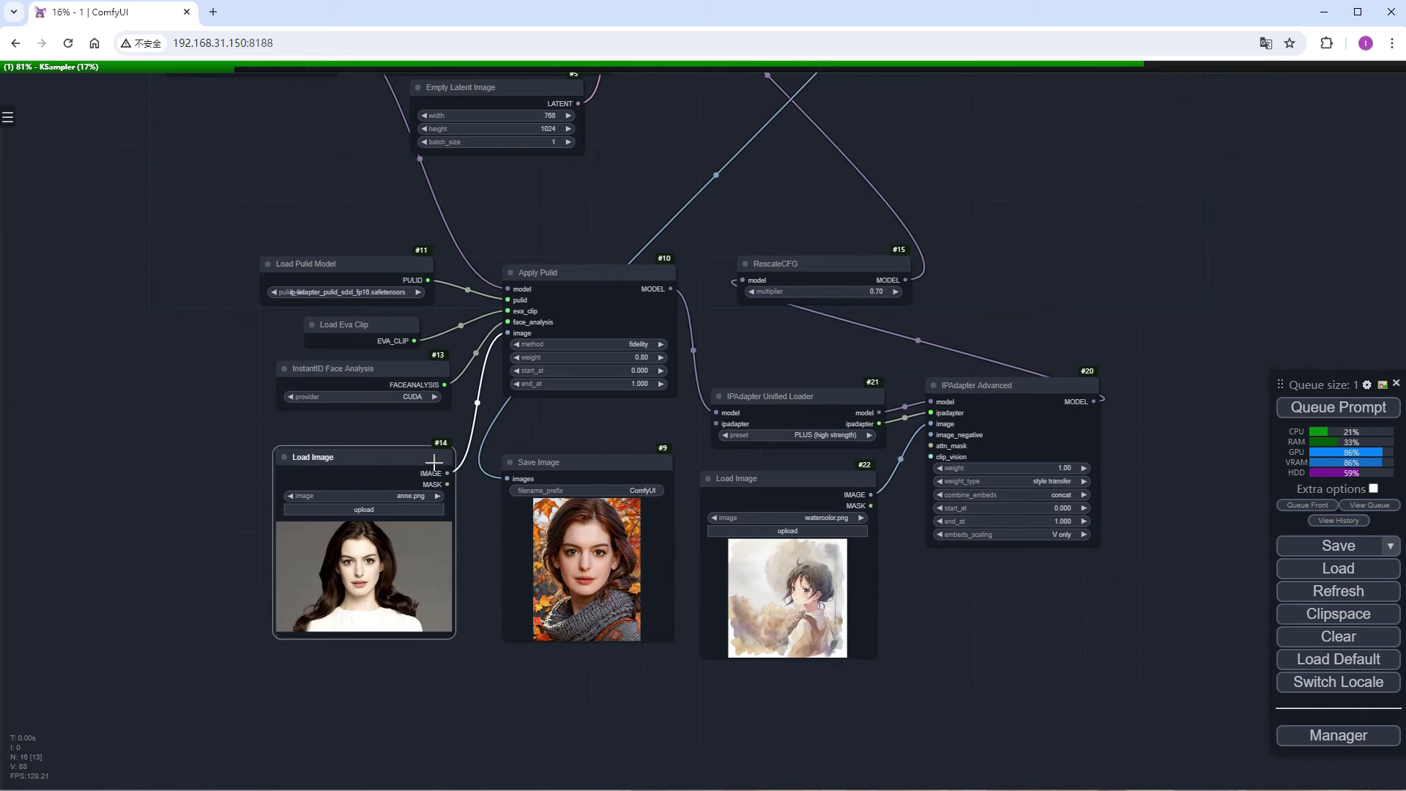
scroll(573, 701, "up", 5)
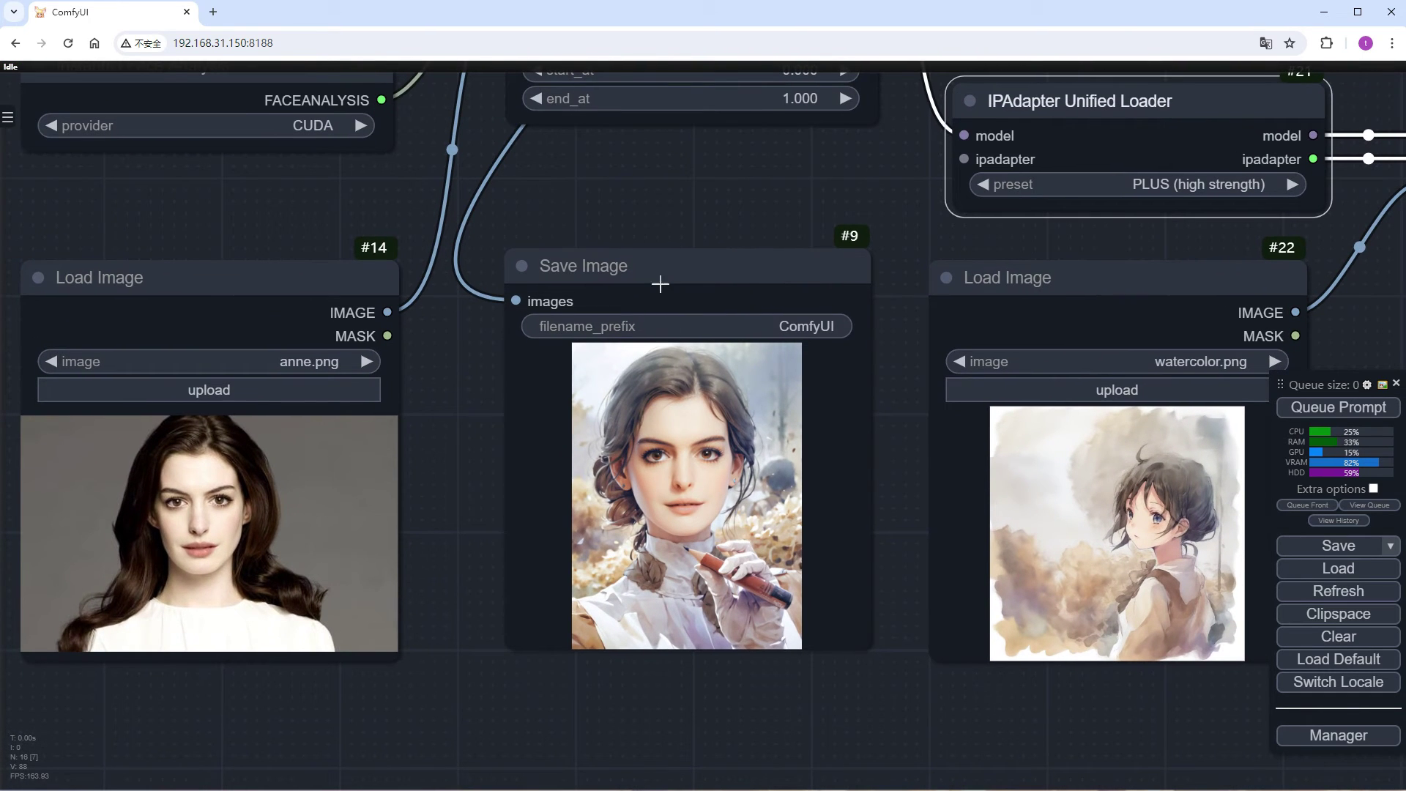
Tidy the Save Image node and Load Image #14 and #22 positions
left_click_drag(660, 283, 647, 282)
left_click_drag(996, 279, 957, 267)
left_click_drag(718, 266, 695, 266)
left_click_drag(1004, 266, 986, 267)
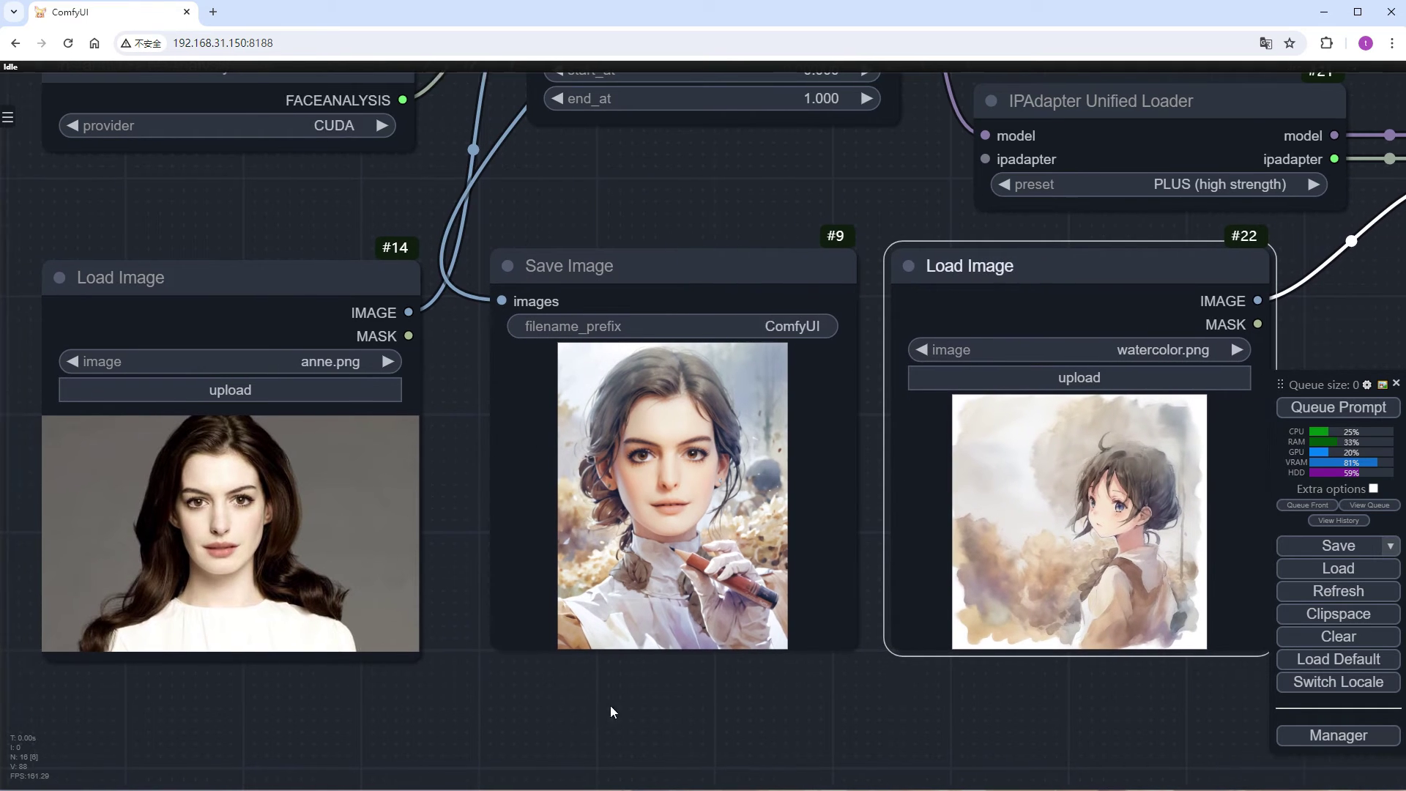
scroll(623, 710, "up", 3)
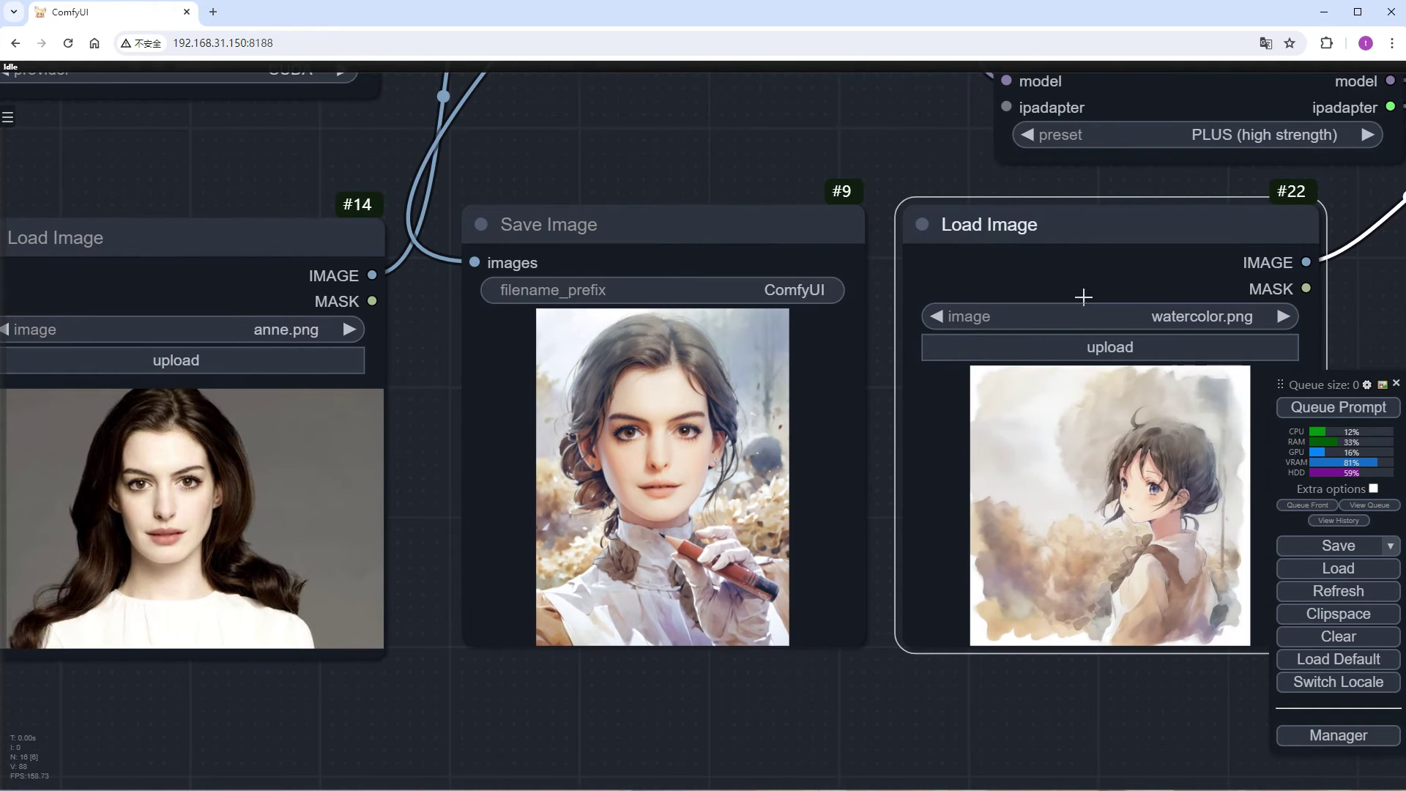
left_click_drag(1071, 242, 1058, 243)
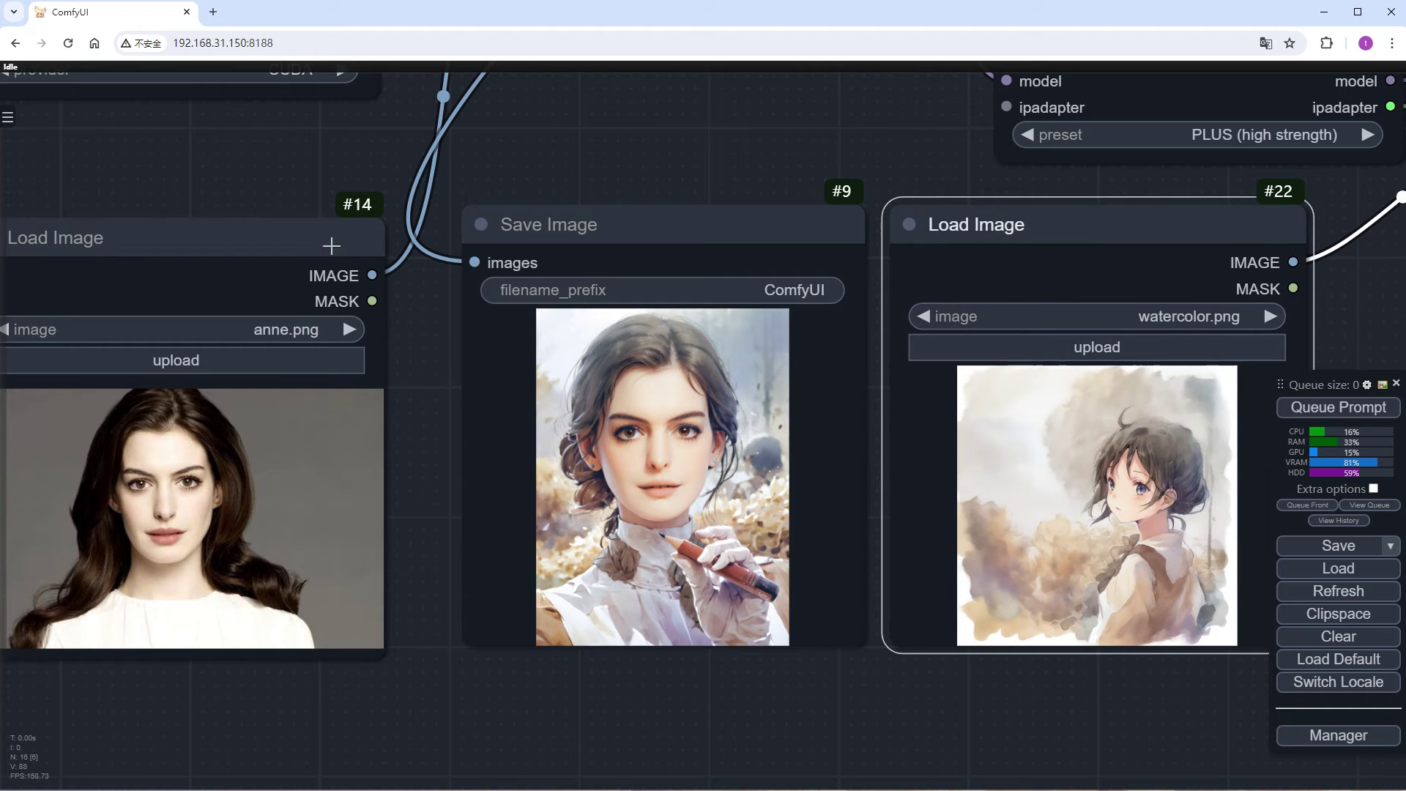
left_click_drag(311, 233, 353, 227)
left_click(982, 250)
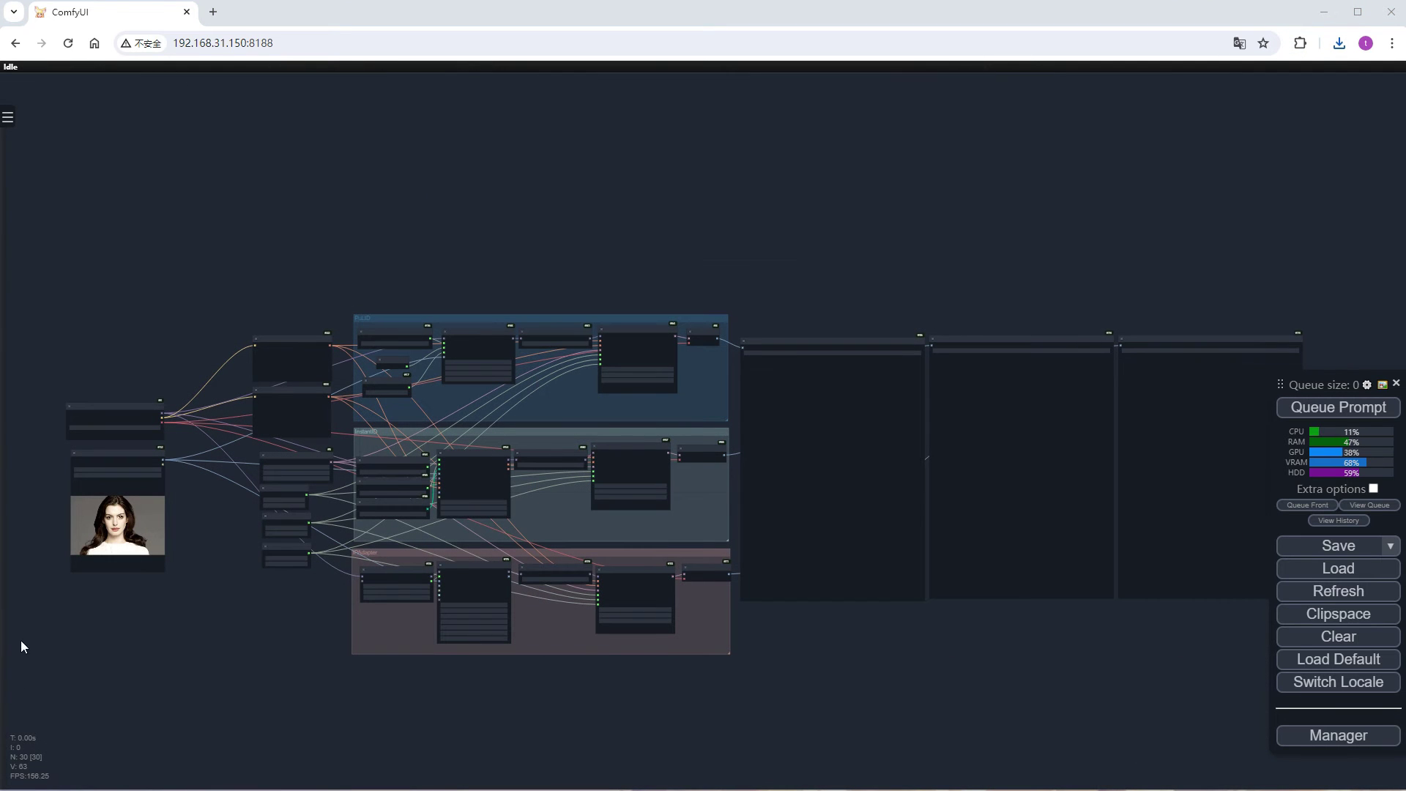
Review the PuLID, InstantID and IPAdapter groups and samplers, then queue the comparison run
scroll(65, 613, "up", 10)
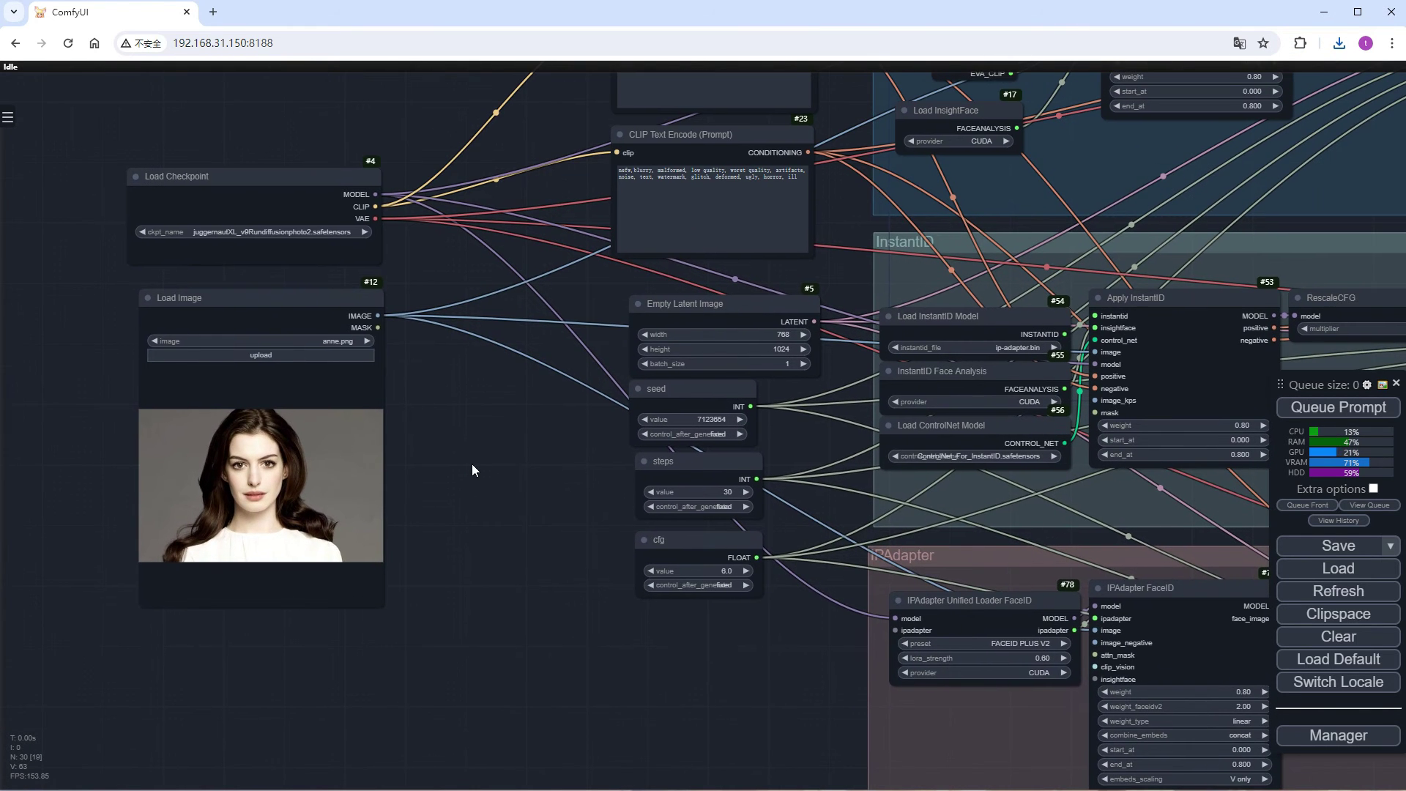
left_click_drag(472, 465, 450, 478)
left_click_drag(451, 386, 307, 464)
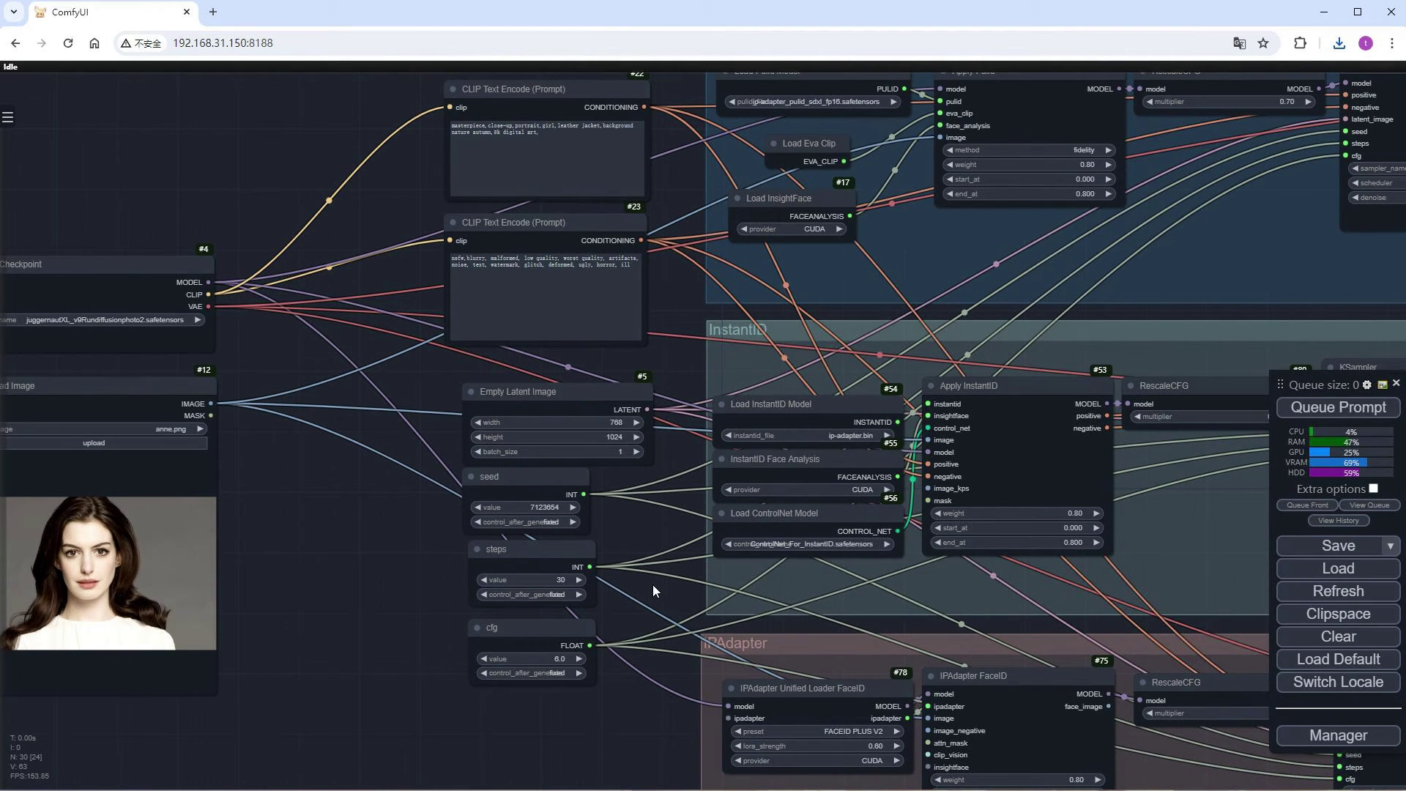
left_click_drag(653, 585, 411, 741)
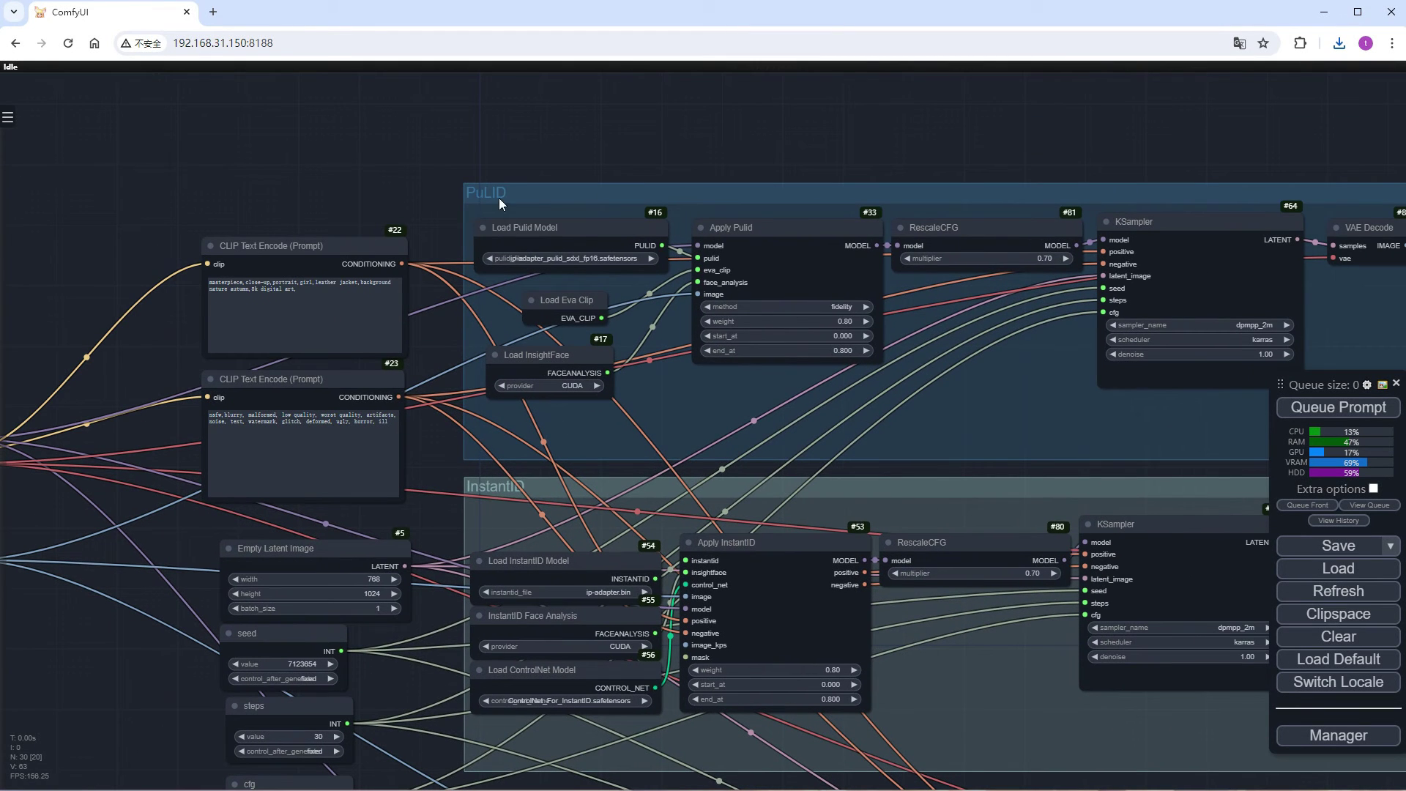
left_click_drag(1022, 472, 941, 189)
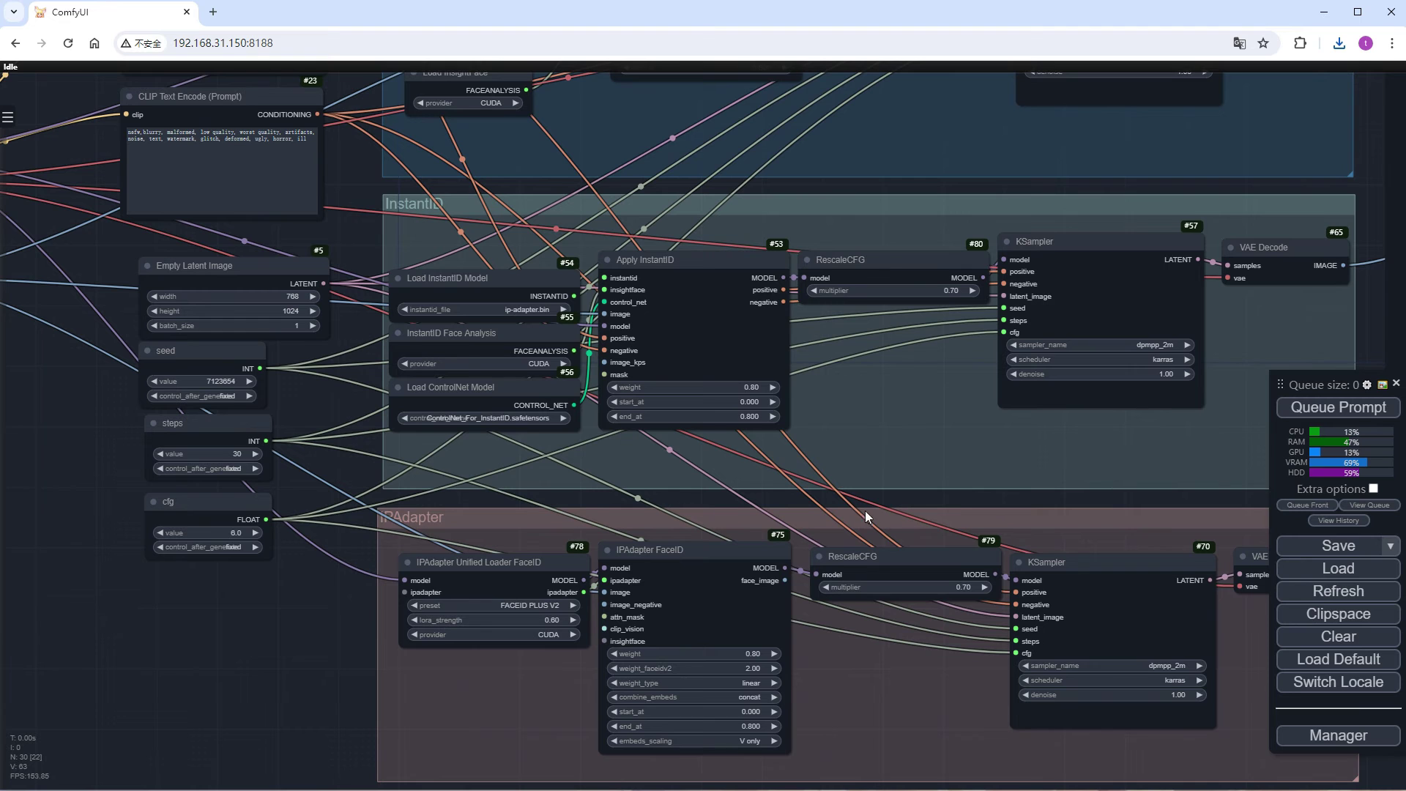
left_click_drag(955, 504, 816, 512)
left_click(1339, 407)
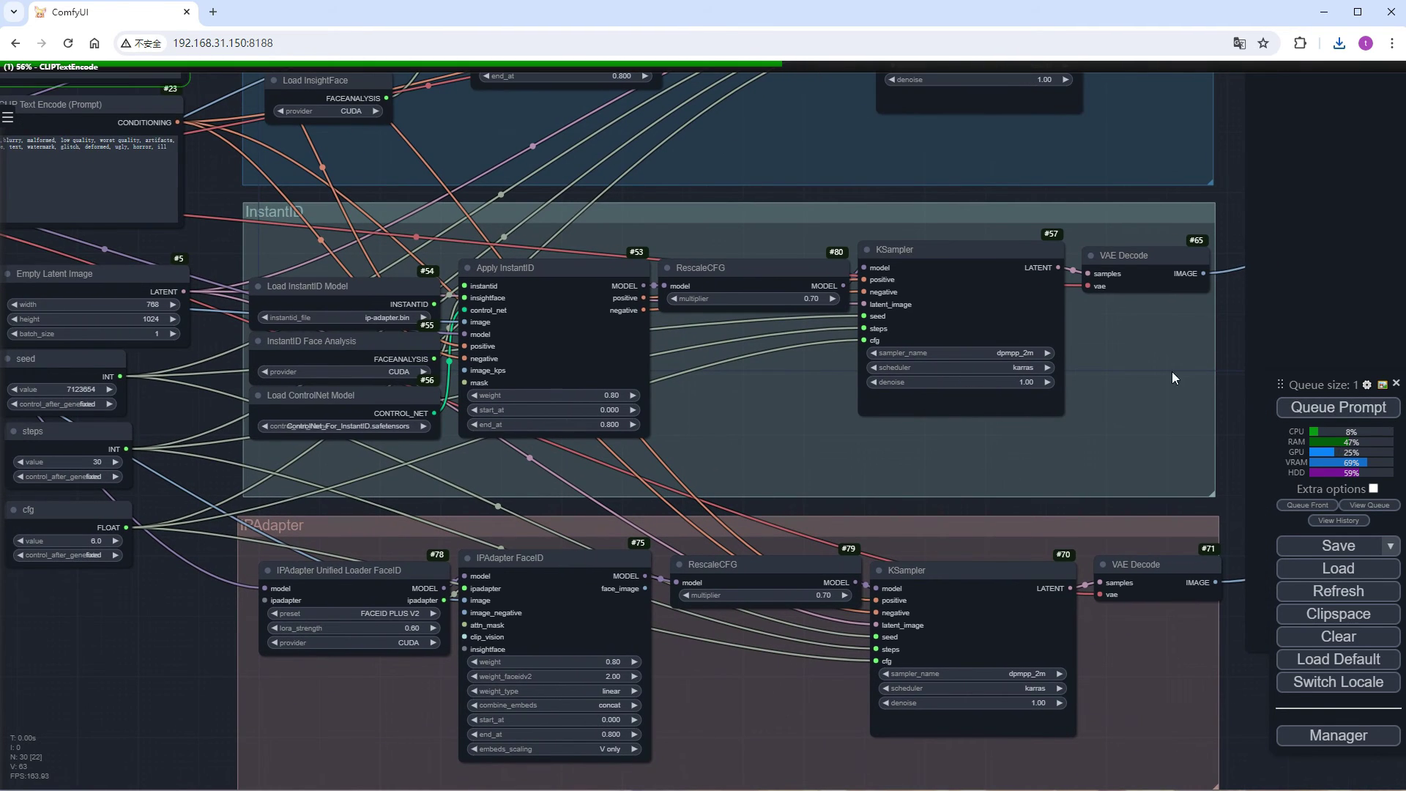
scroll(1177, 377, "down", 7)
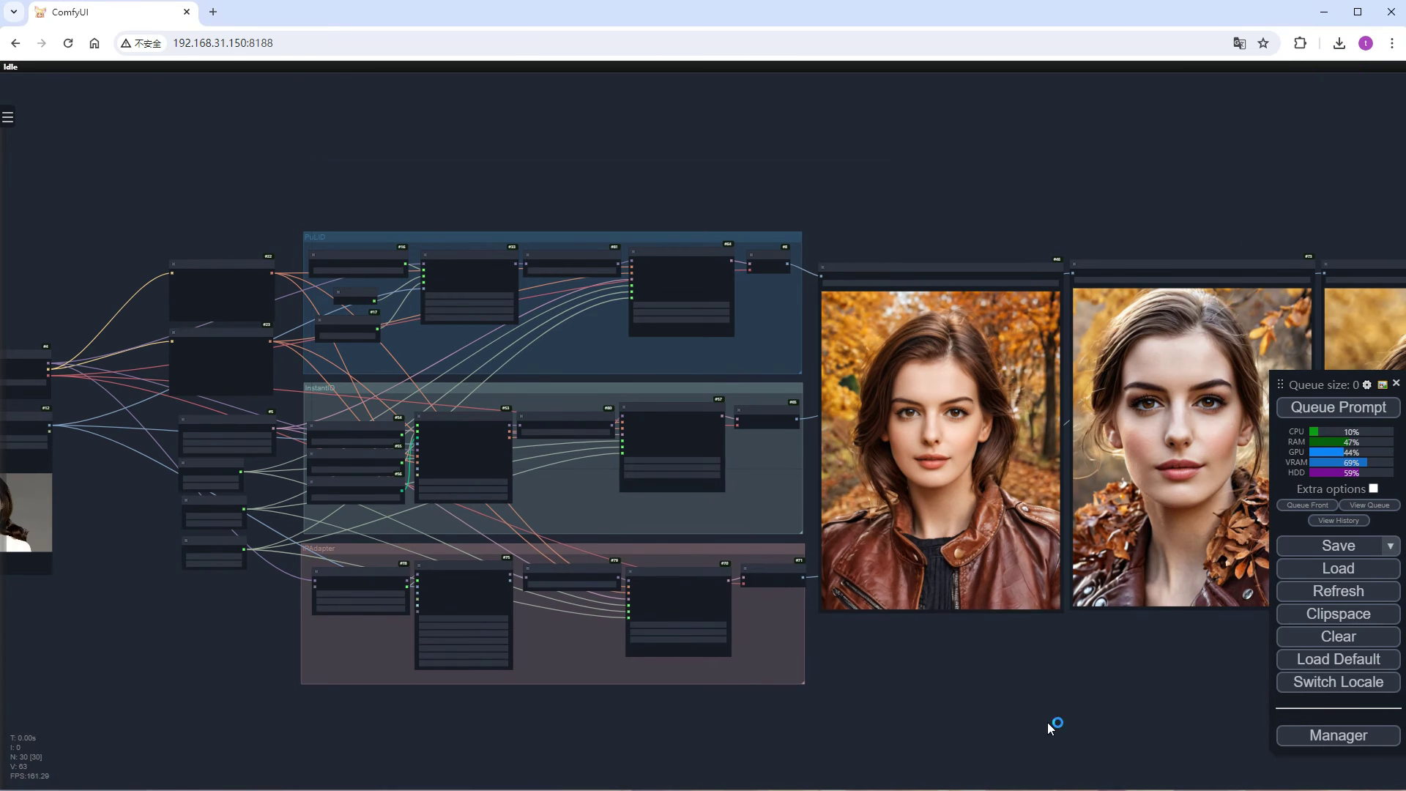
Wire the third portrait into a Face Similarity node and run the workflow
left_click_drag(1047, 722, 619, 719)
scroll(503, 665, "up", 4)
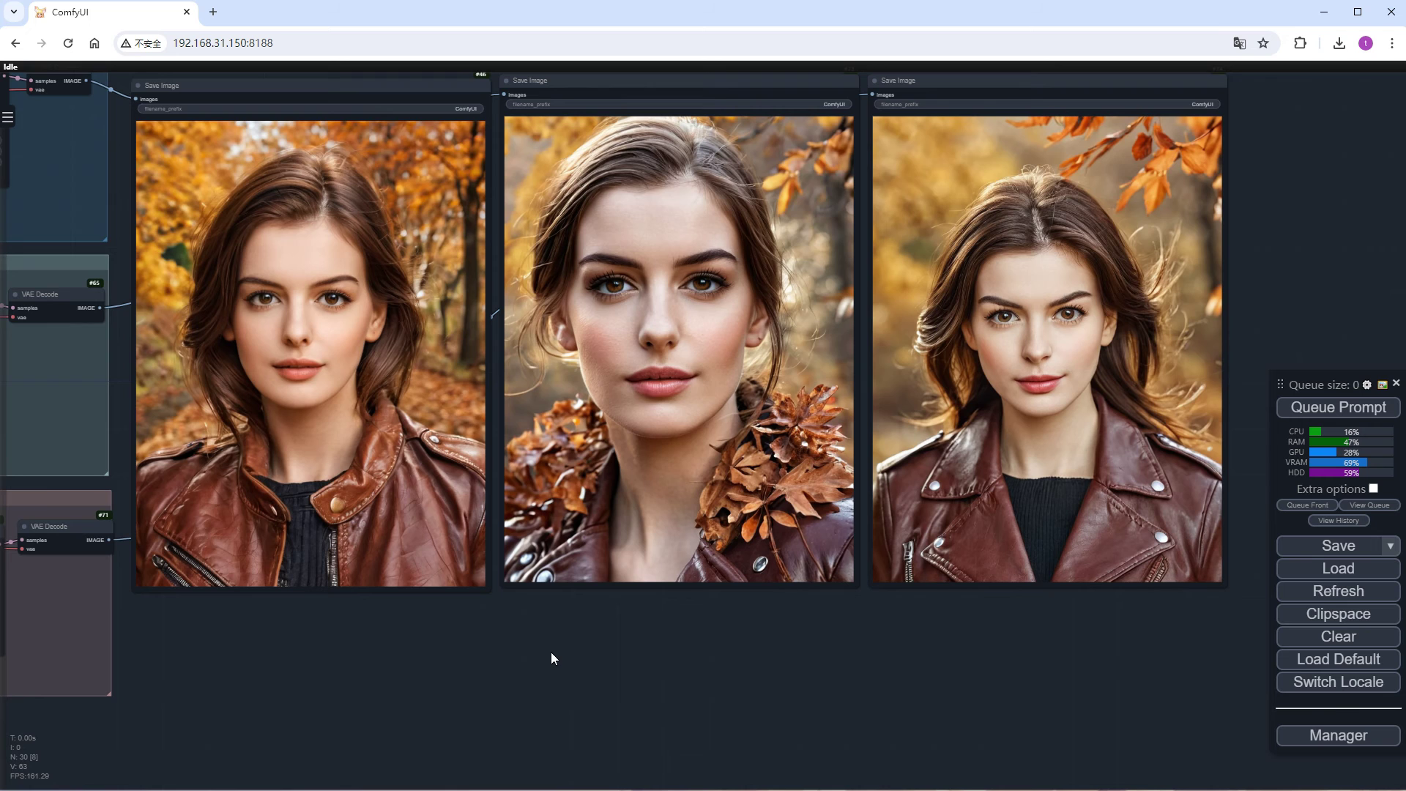
scroll(551, 651, "down", 5)
mouse_move(1186, 617)
left_mouse_down()
mouse_move(182, 508)
mouse_move(16, 412)
left_mouse_up()
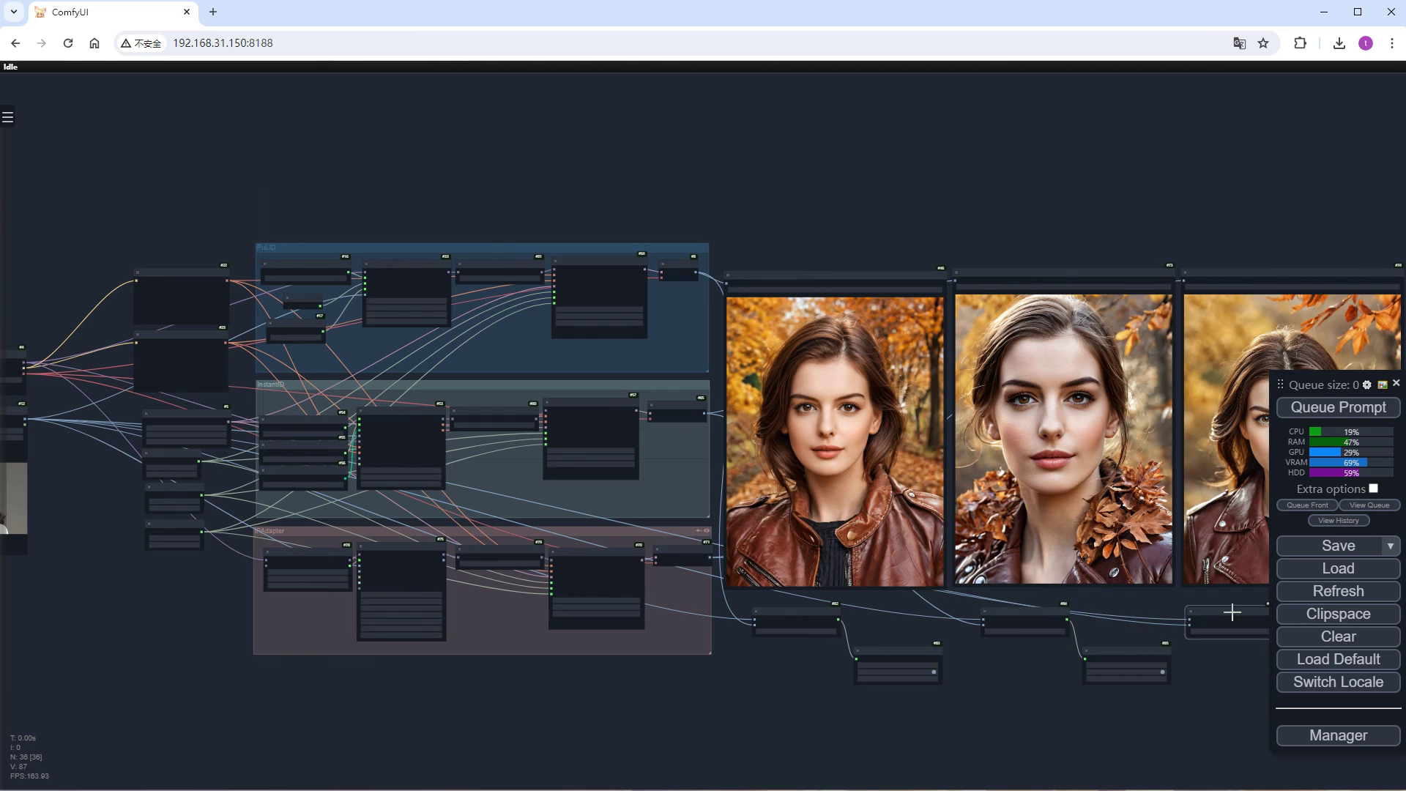
left_click(1364, 409)
Arrange display nodes #85–#87 beside the portraits to read scores 60.16, 51.31 and 47.41
left_click_drag(1183, 716, 988, 700)
scroll(983, 696, "up", 1)
scroll(982, 696, "up", 5)
left_click_drag(880, 620, 784, 612)
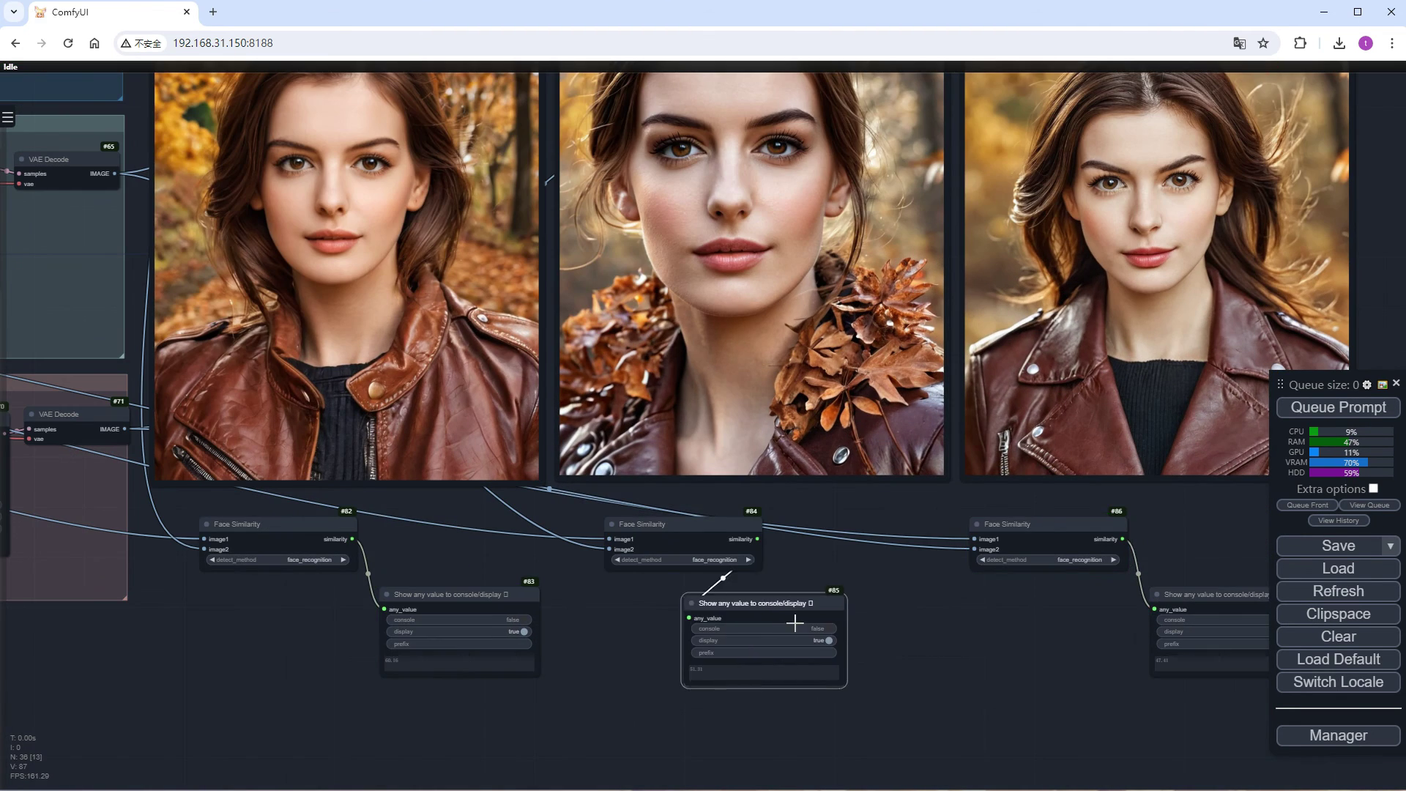
left_click_drag(1230, 596, 1249, 616)
left_click_drag(1084, 604, 1055, 594)
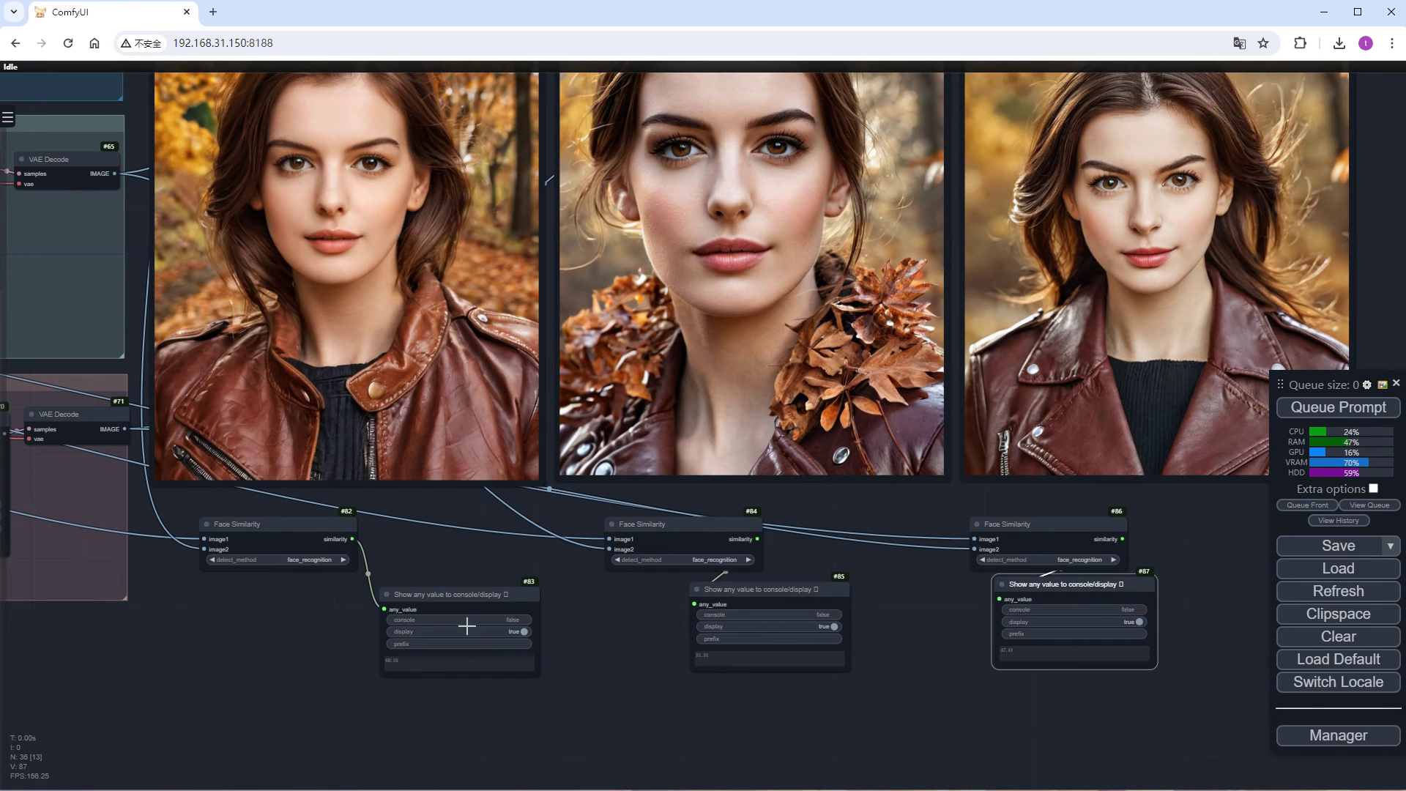
scroll(559, 678, "up", 10)
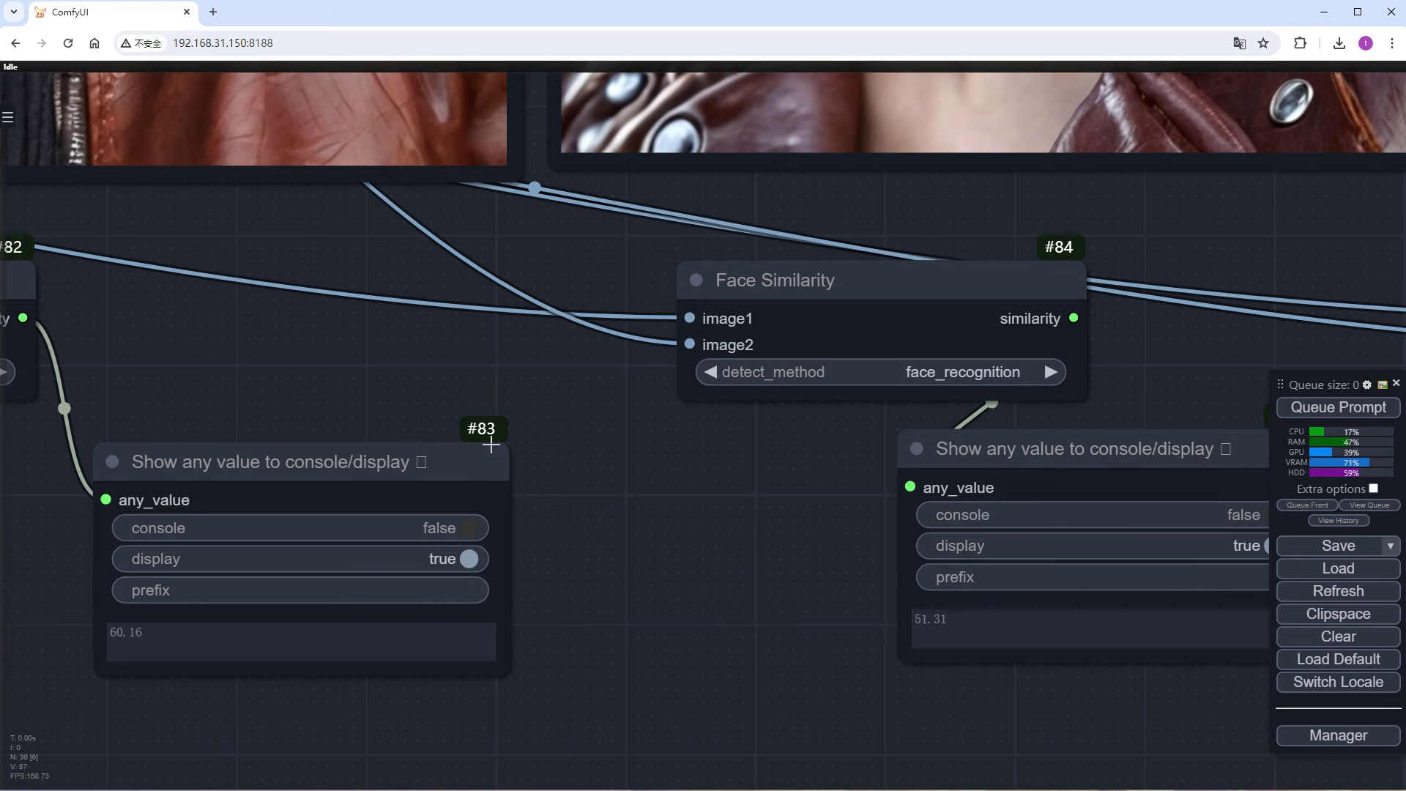
left_click_drag(722, 649, 0, 595)
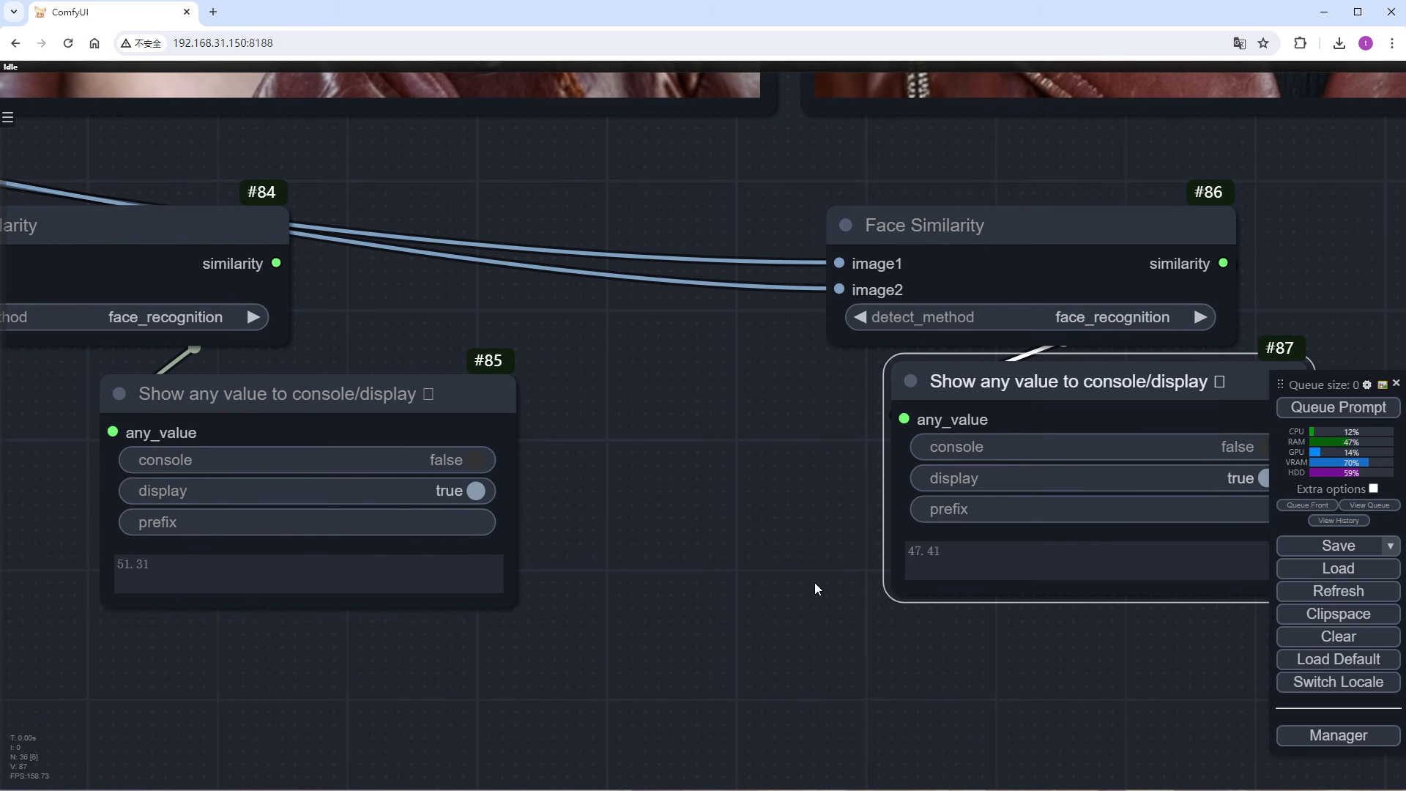
scroll(814, 583, "down", 8)
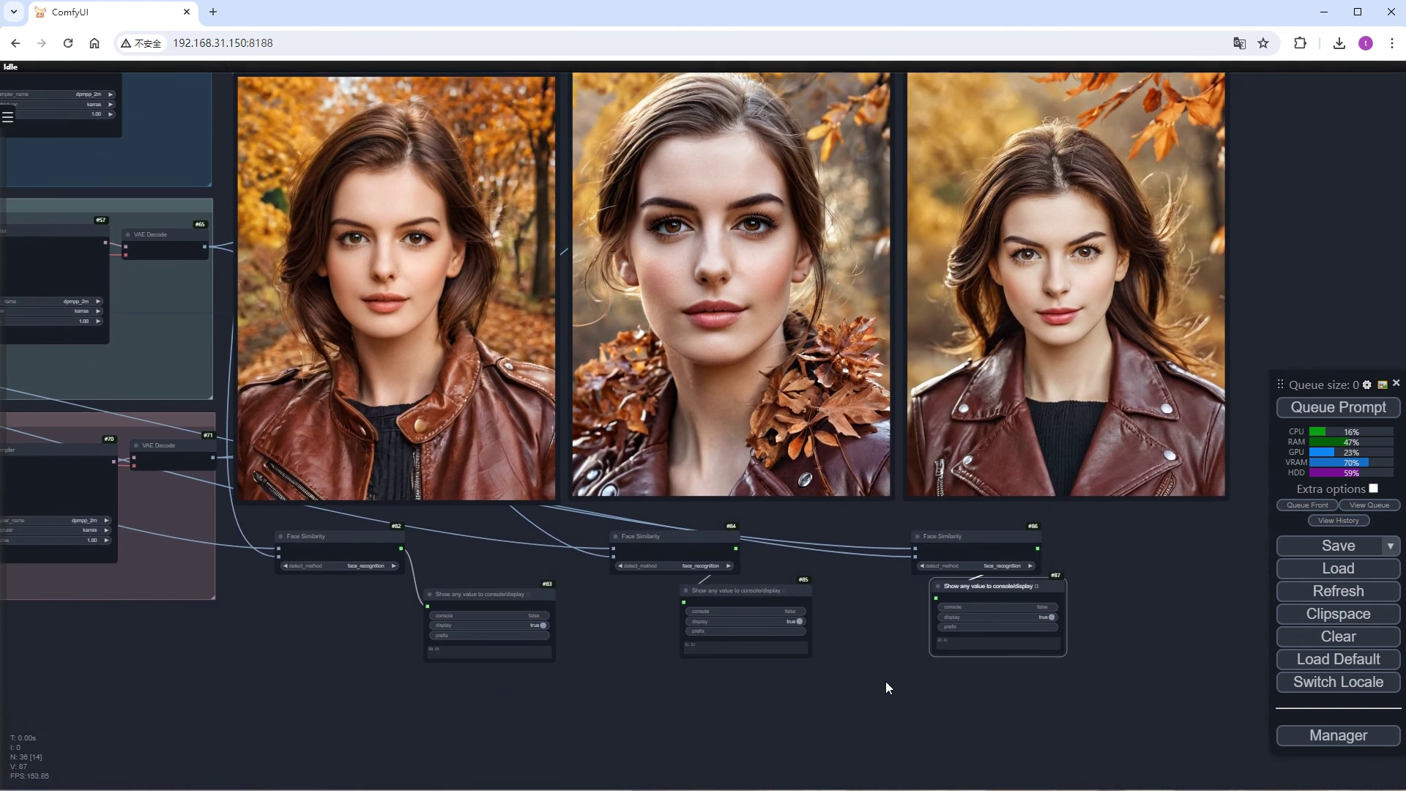
left_click_drag(885, 687, 876, 730)
left_click_drag(966, 638, 996, 643)
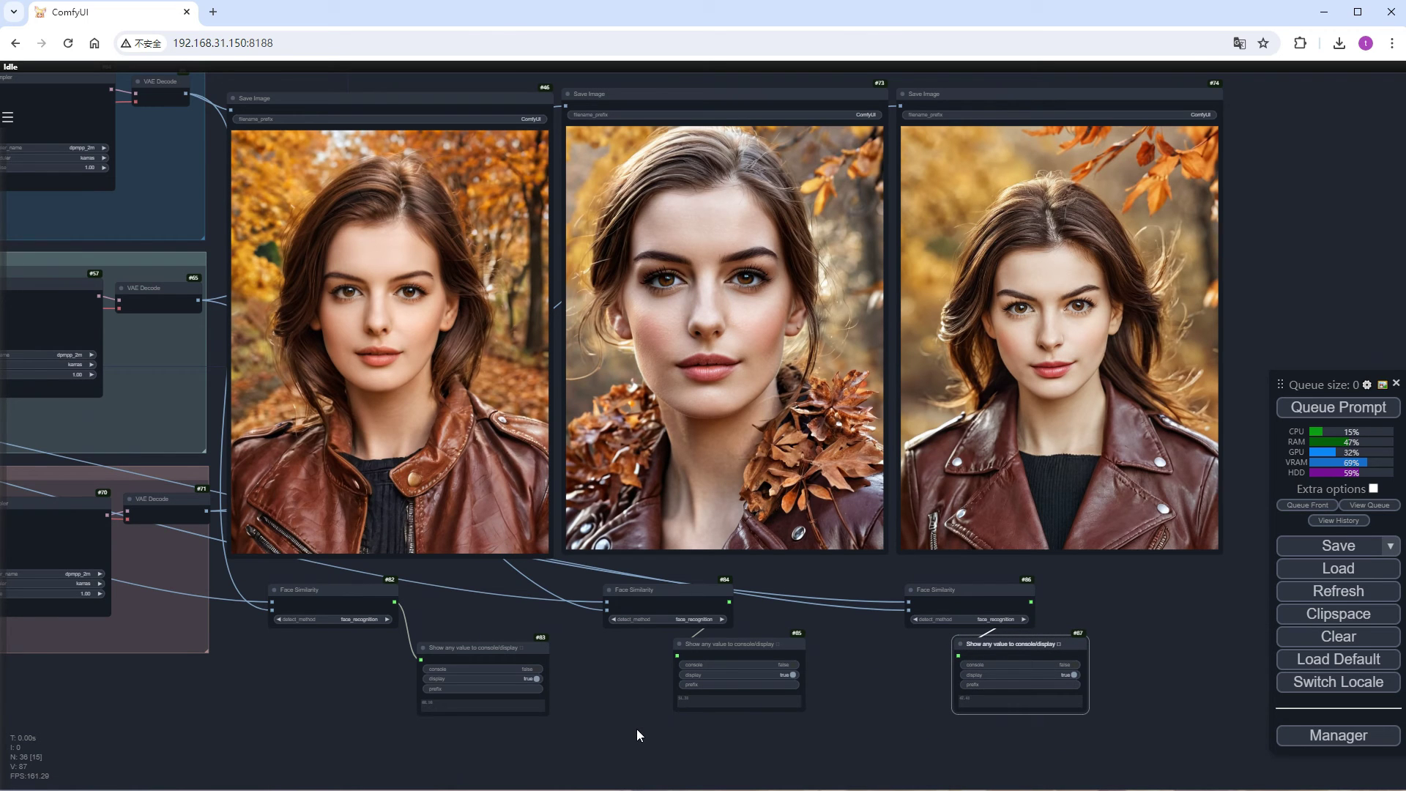
In CLIP Text Encode #22, insert 'sunglasses,' before 'leather jacket' in the positive prompt
left_click_drag(246, 709, 1084, 787)
left_click_drag(184, 399, 198, 516)
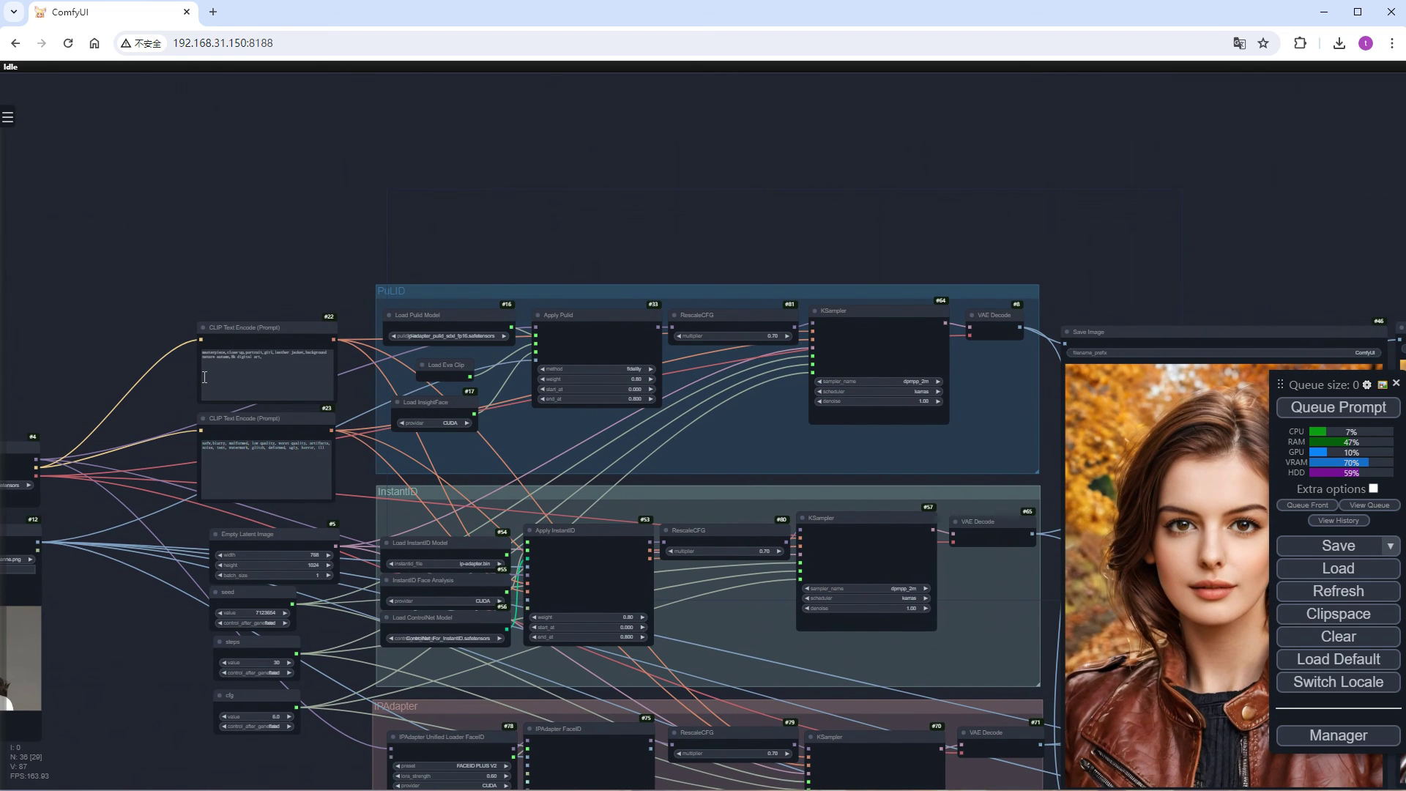
scroll(205, 378, "up", 10)
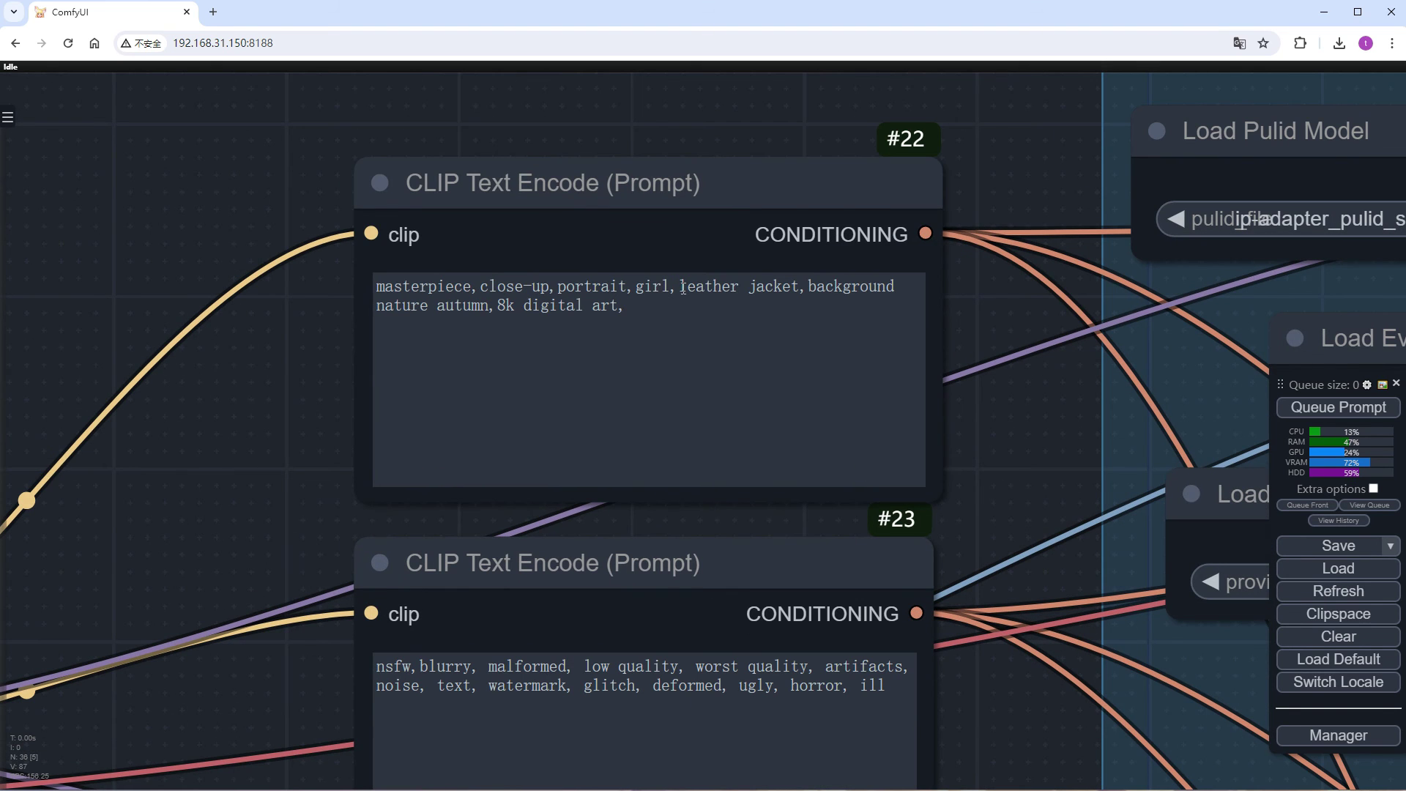
left_click(680, 287)
type("sungla")
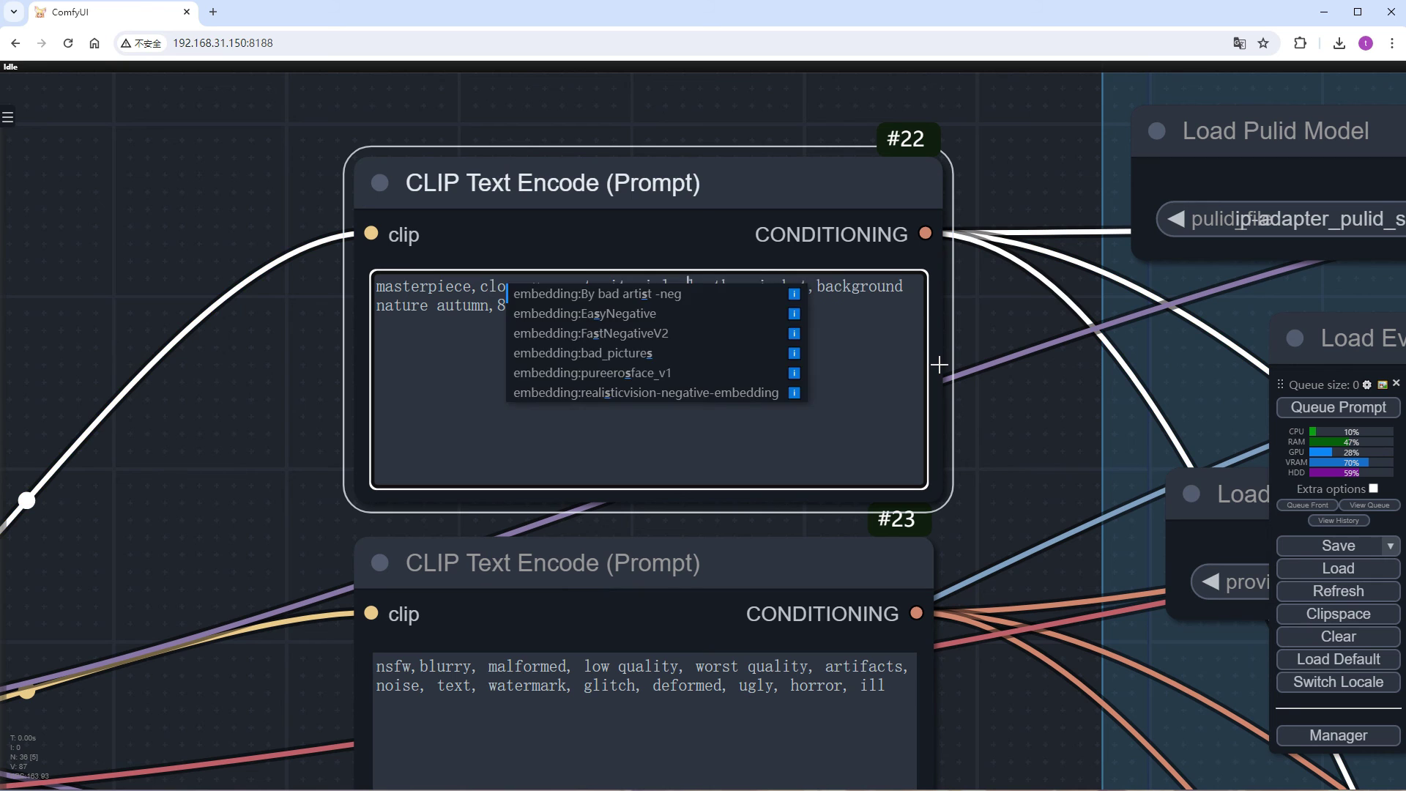
type("sses,")
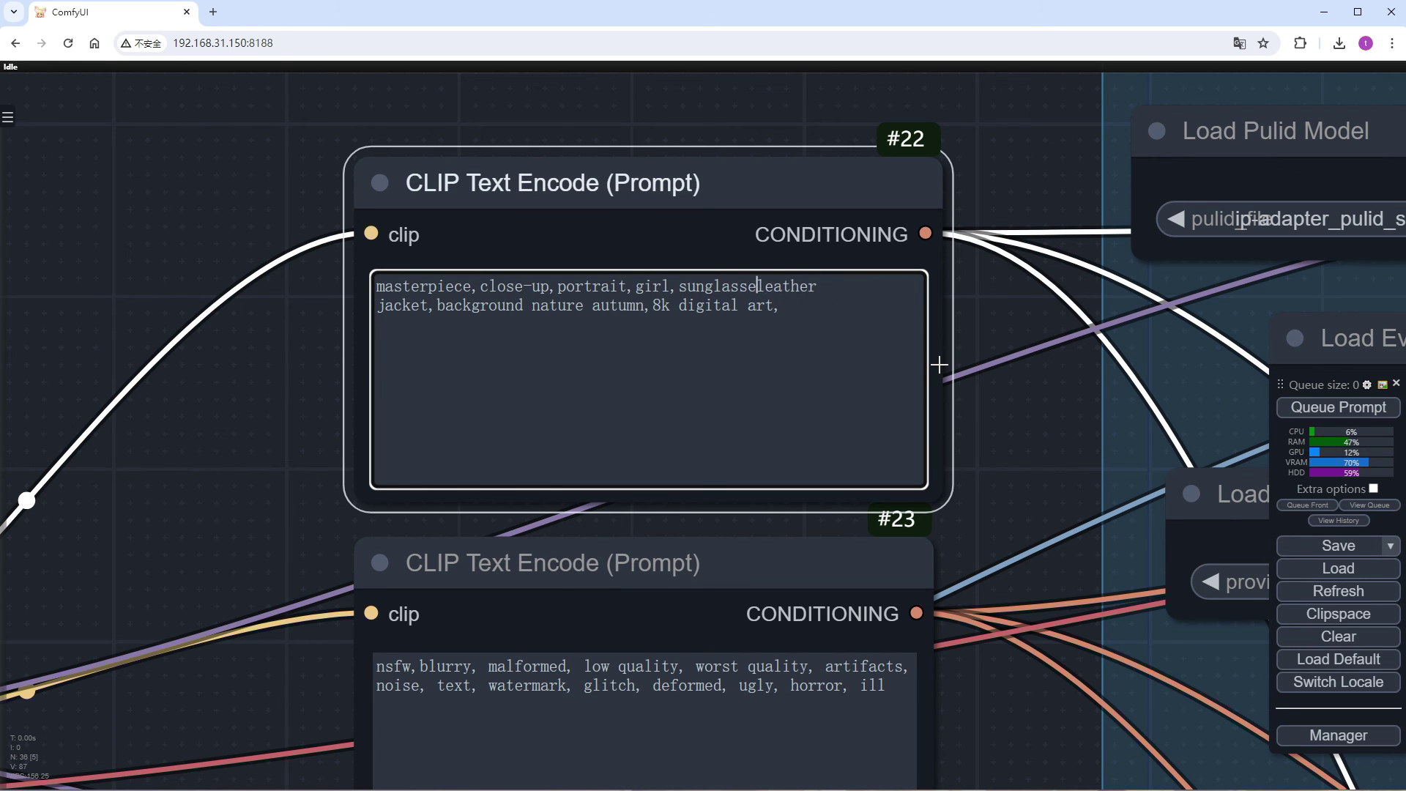
Rerun the workflow with the sunglasses prompt and view the three Save Image results
left_click(1338, 408)
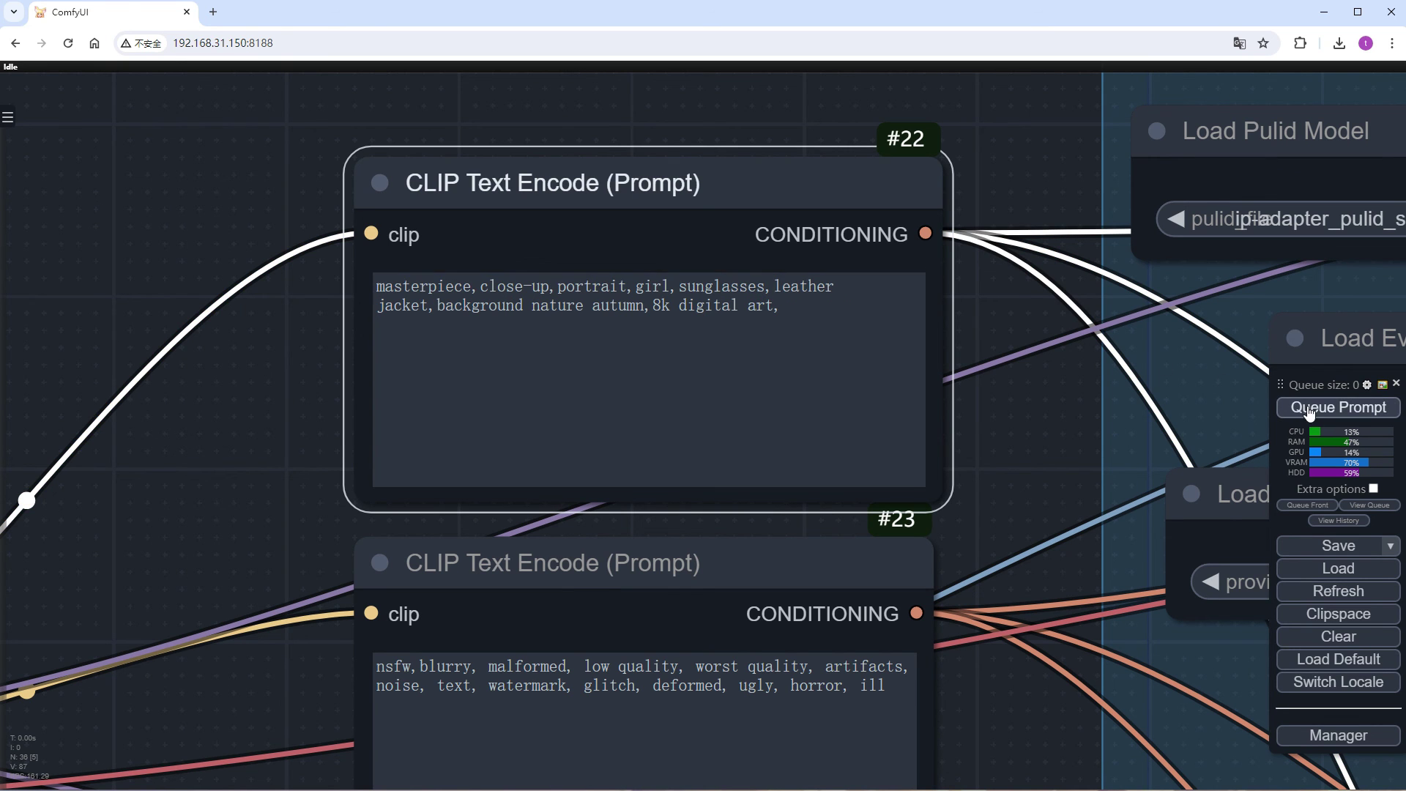
scroll(1043, 441, "down", 3)
scroll(1030, 543, "up", 3)
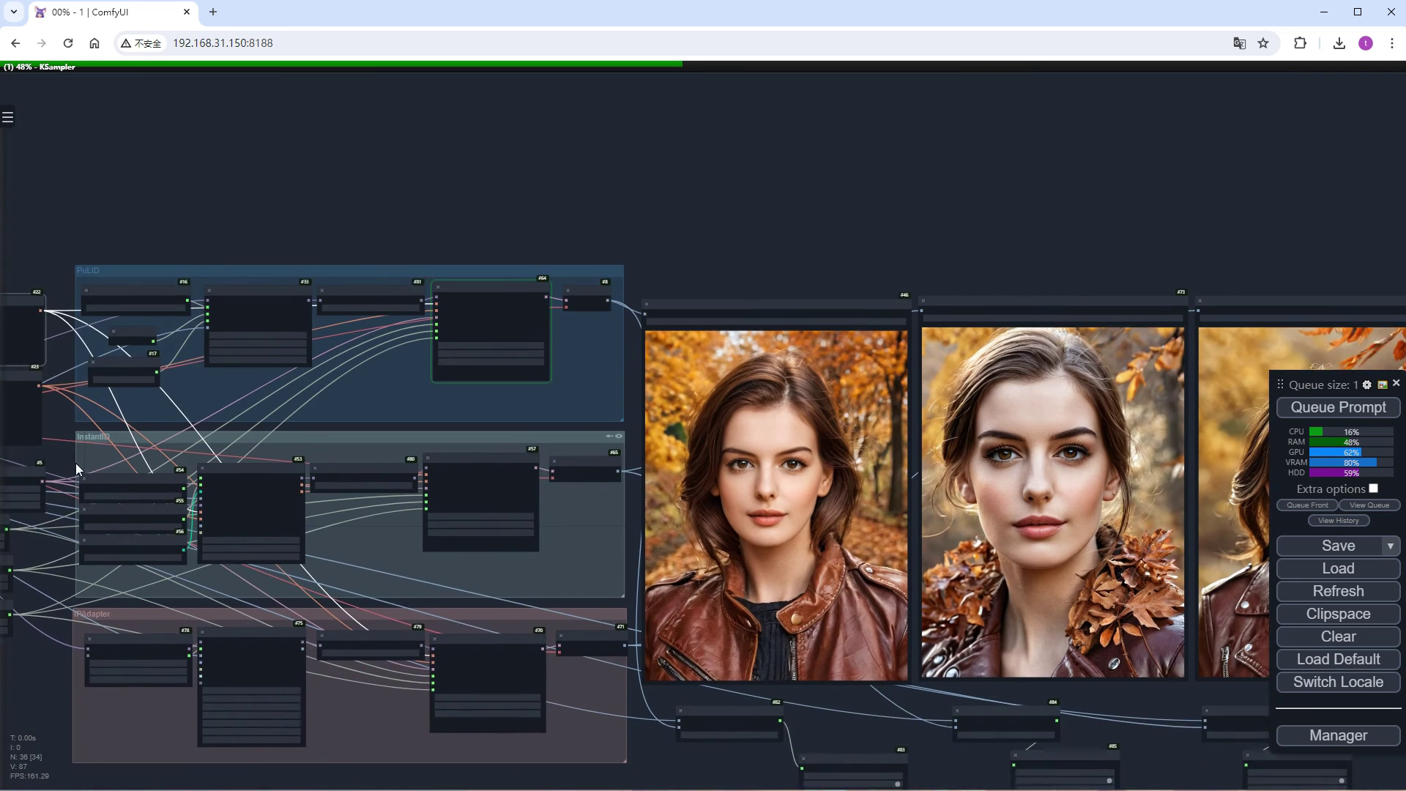
left_click_drag(748, 782, 499, 657)
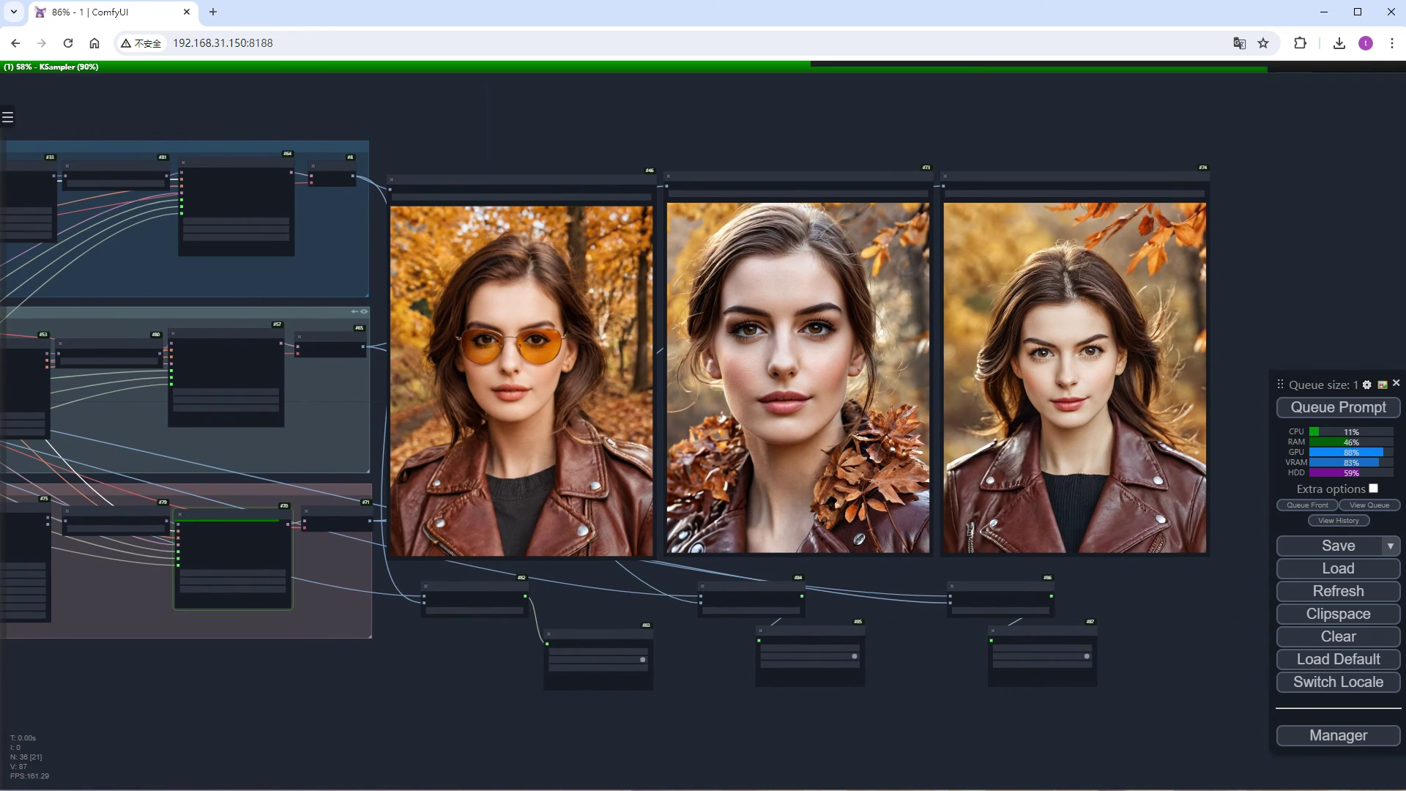